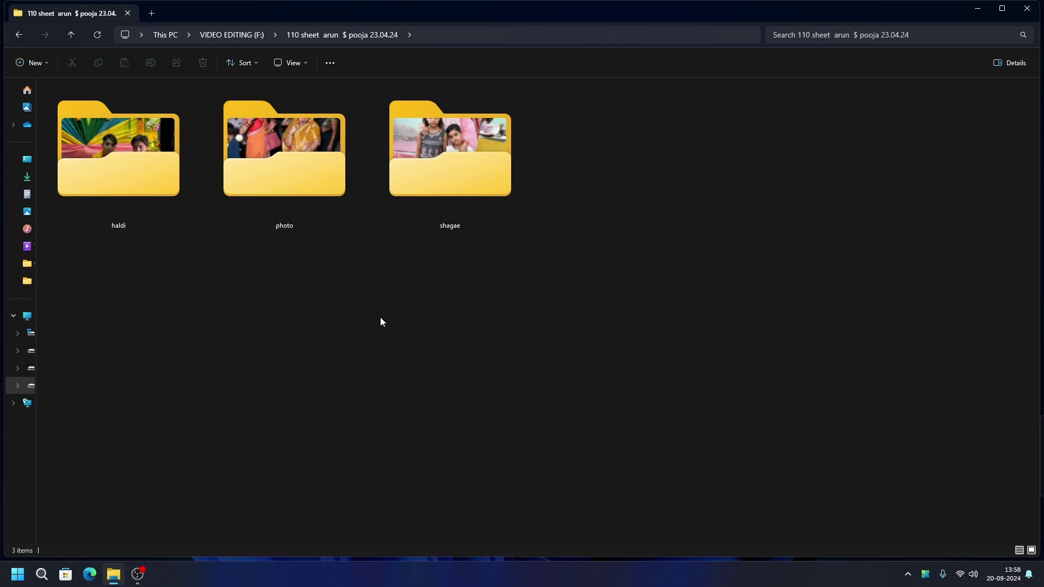
# Check the size and file count in the properties of the current 110 sheet wedding folder
pyautogui.rightClick(519, 254)
pyautogui.click(569, 357)
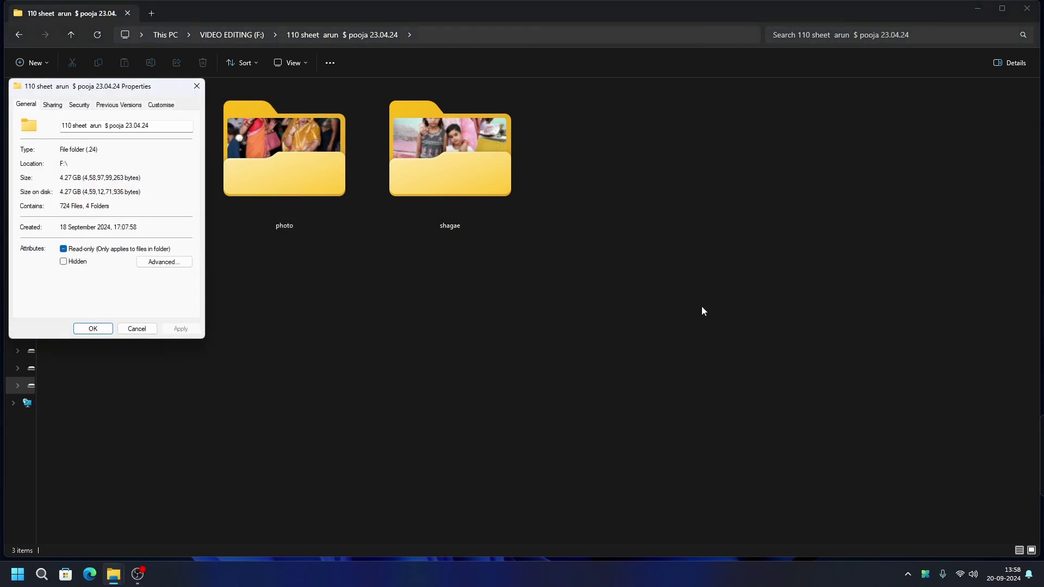
pyautogui.moveTo(165, 91); pyautogui.dragTo(767, 128)
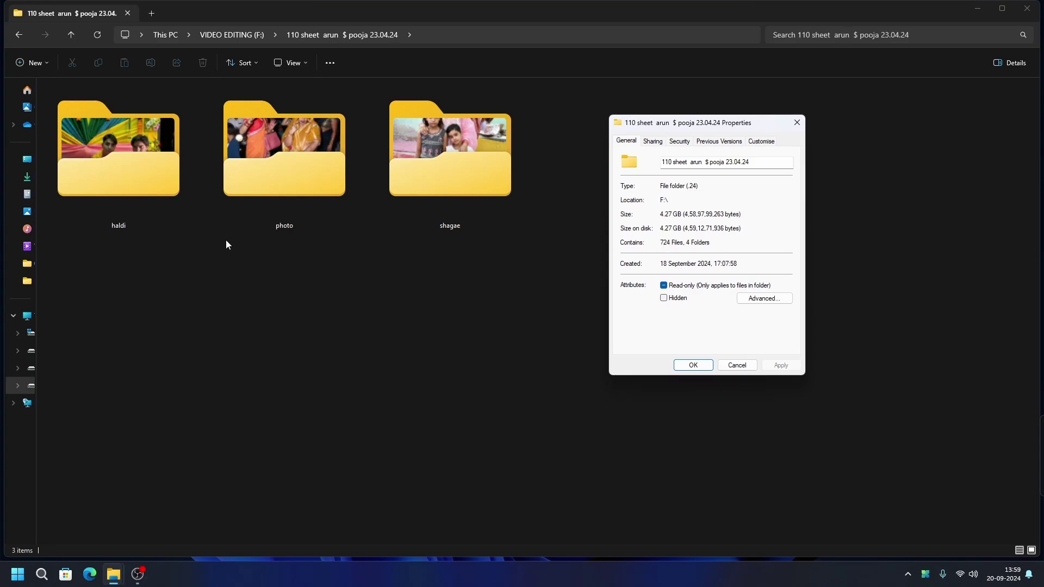
pyautogui.click(797, 123)
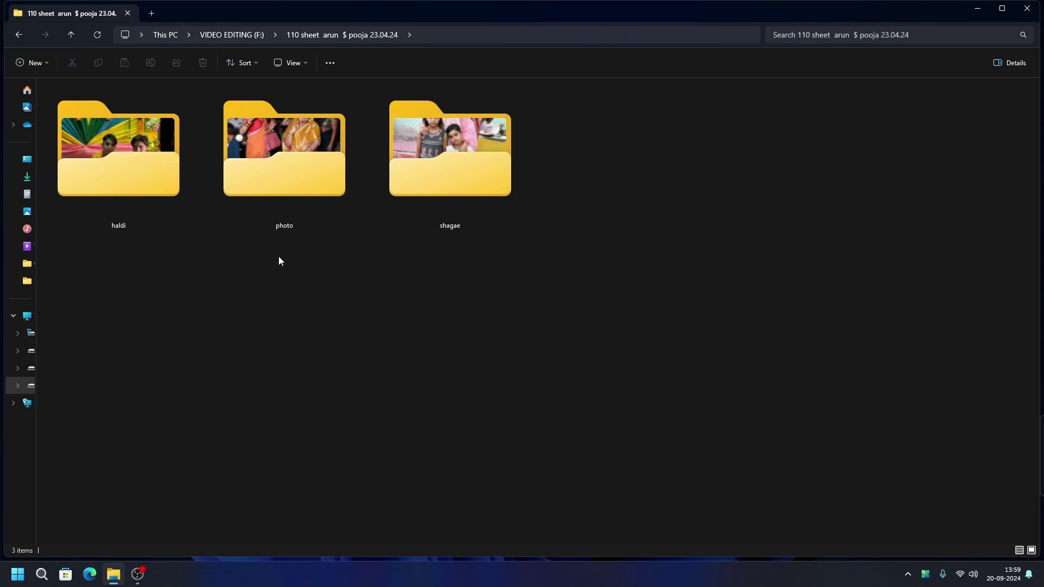
# Open the haldi folder, examine its photos as larger thumbnails, and return to the parent folder
pyautogui.doubleClick(129, 172)
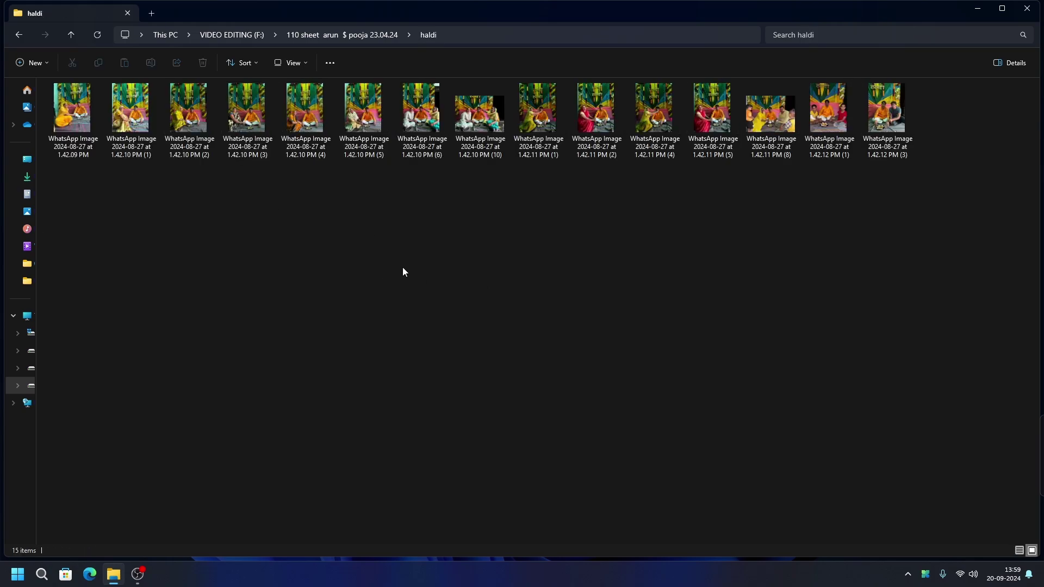
pyautogui.scroll(3, 422, 270)
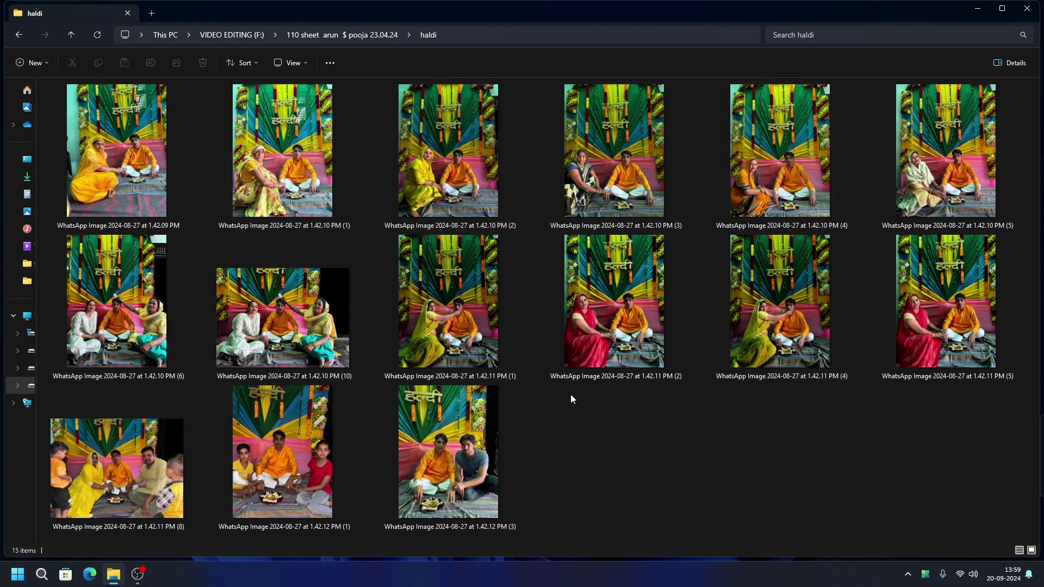
pyautogui.click(19, 38)
# Open the photo folder, browse its pictures from start to end, and return to the parent folder
pyautogui.click(266, 168)
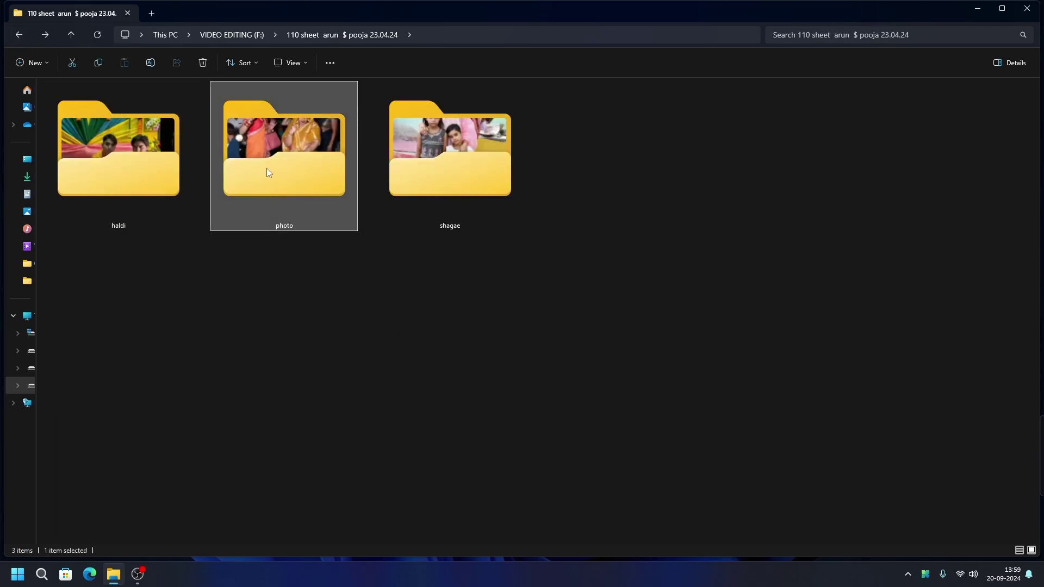
pyautogui.doubleClick(266, 168)
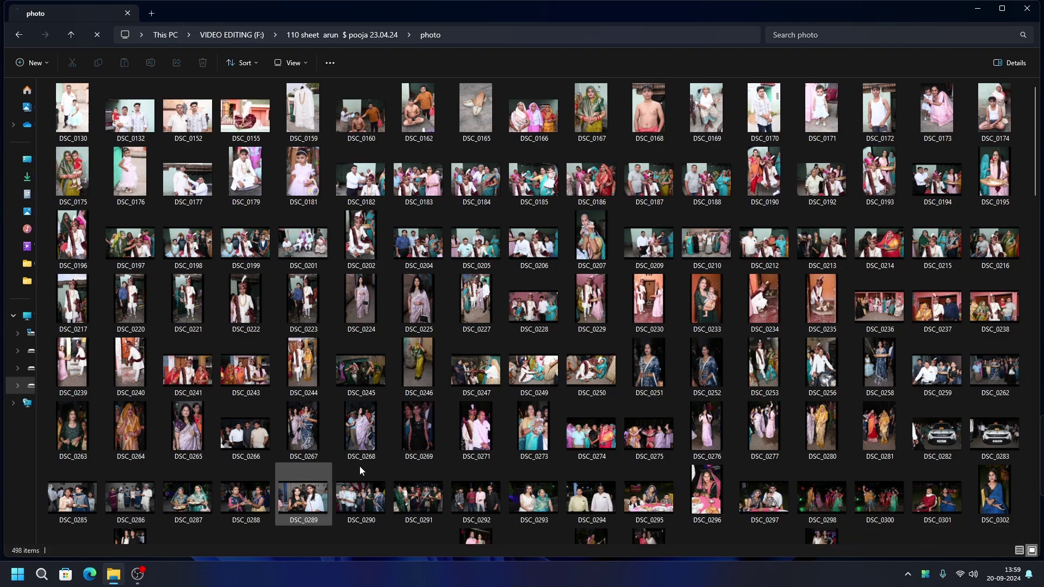
pyautogui.scroll(-3, 757, 343)
pyautogui.scroll(-20, 757, 344)
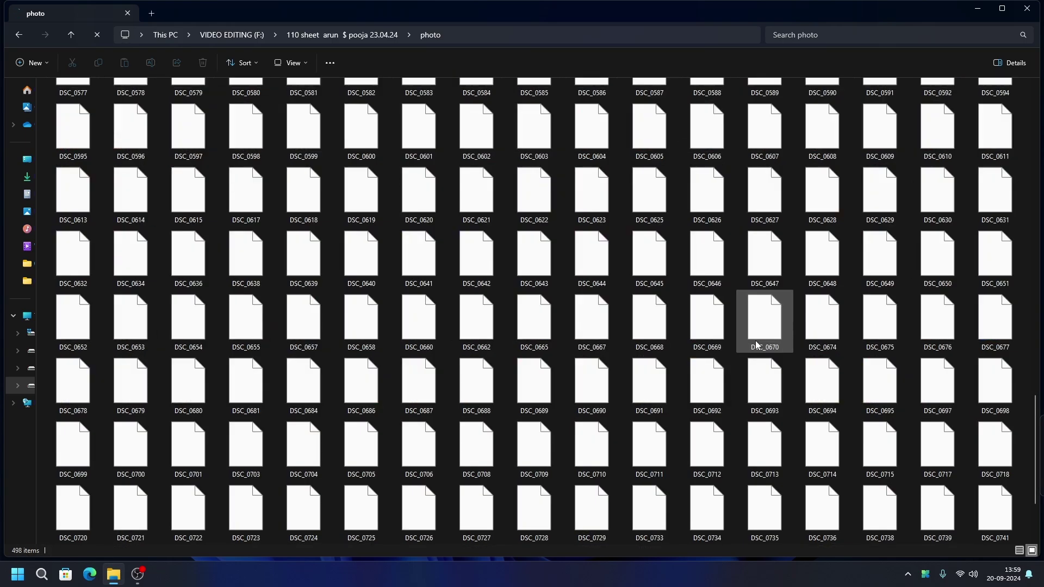
pyautogui.scroll(20, 756, 341)
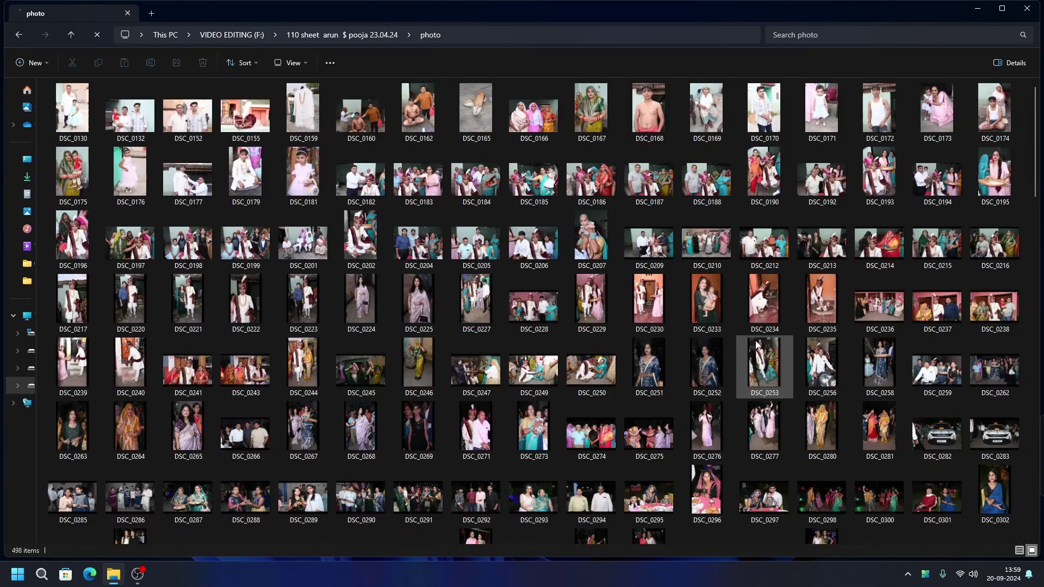
pyautogui.click(22, 38)
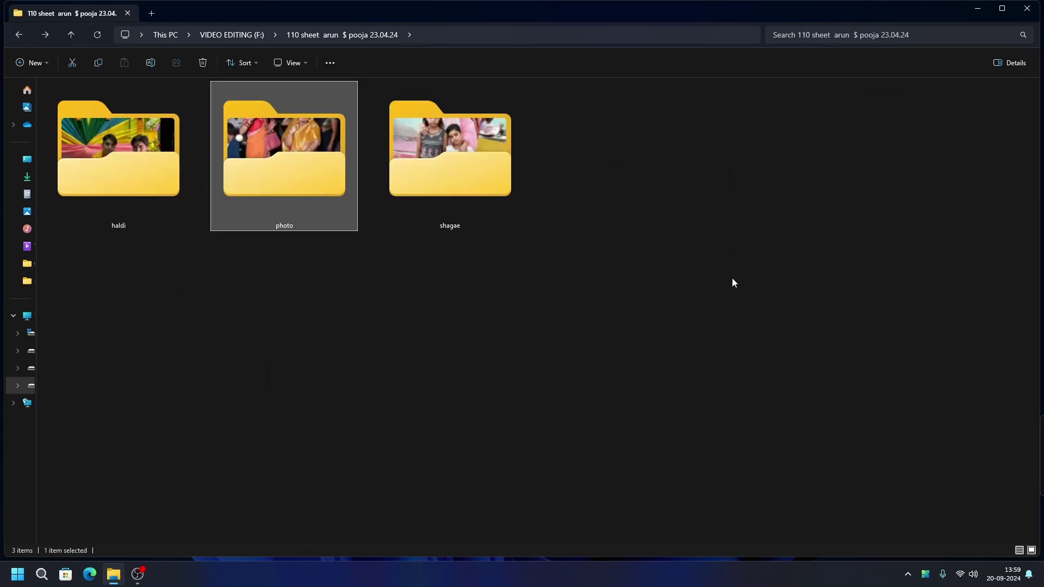
# Rename the shagae folder as Sagai
pyautogui.click(477, 164)
pyautogui.press('F2')
pyautogui.write('Sagai')
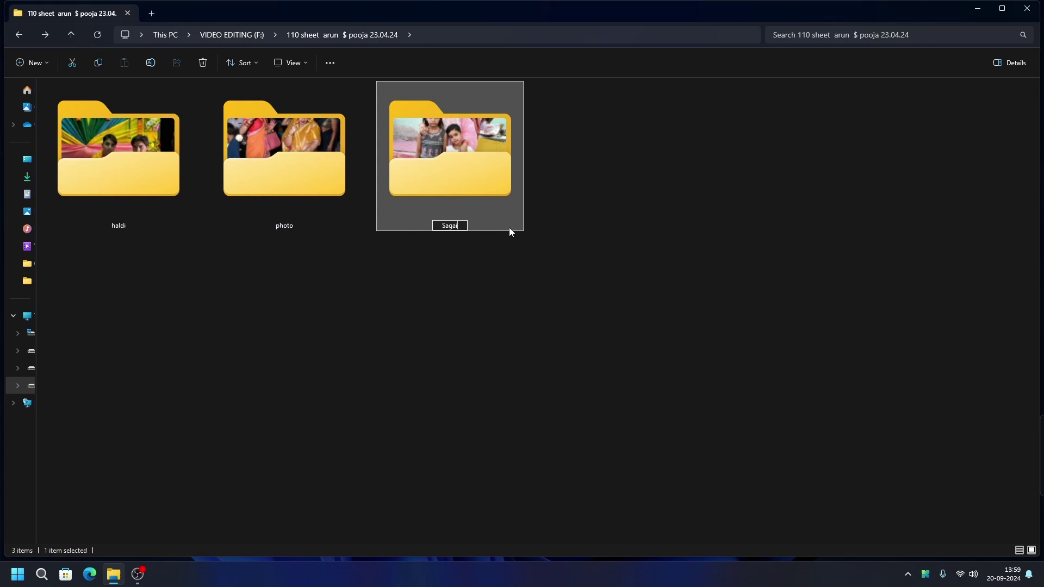
pyautogui.press('Return')
# Open the Sagai folder and its New folder subfolder, browse the photos as larger thumbnails, and return to Sagai
pyautogui.doubleClick(478, 149)
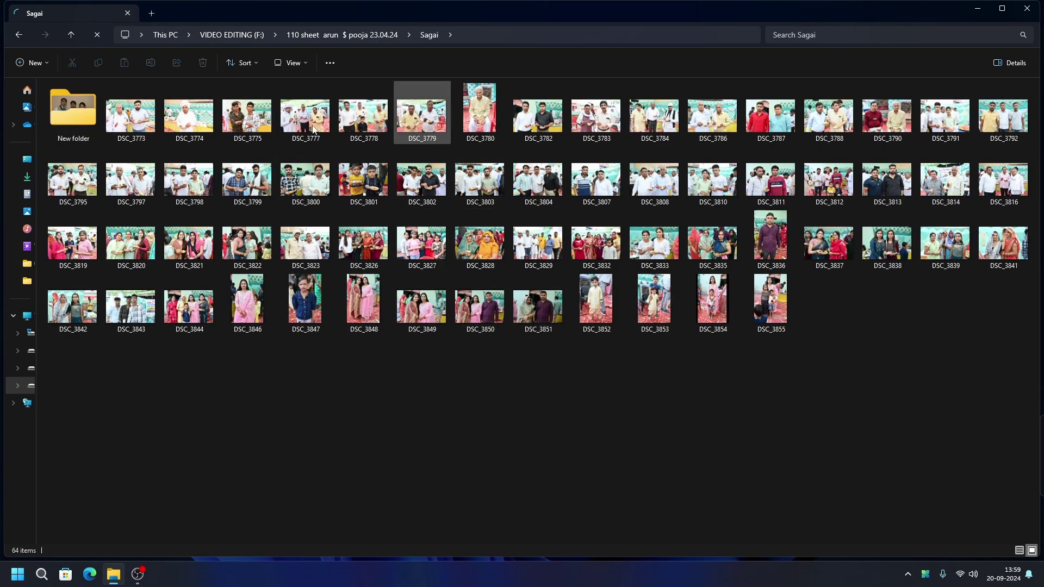
pyautogui.keyDown('ctrl'); pyautogui.scroll(2, 804, 234); pyautogui.keyUp('ctrl')
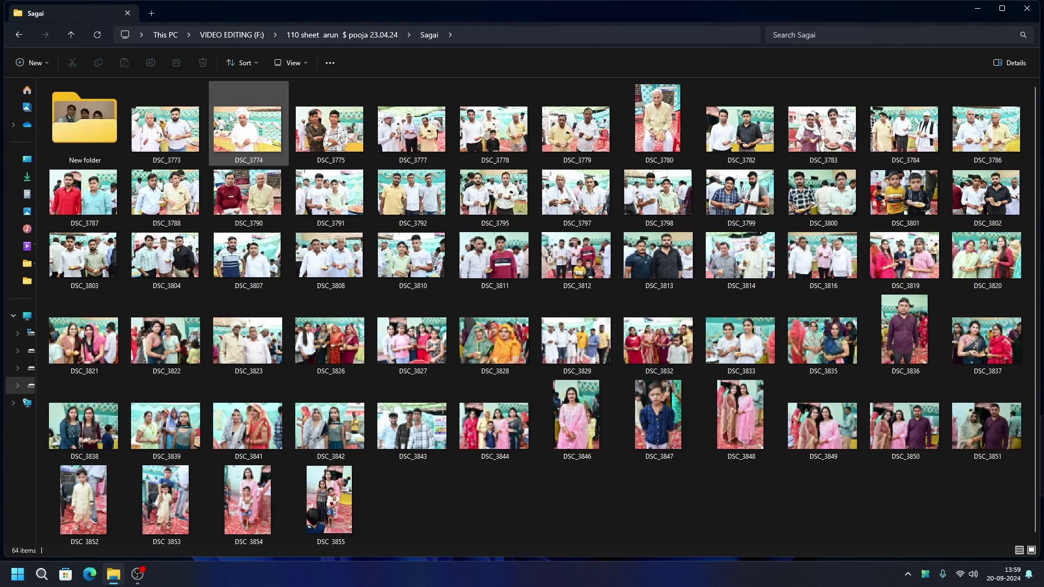
pyautogui.doubleClick(71, 139)
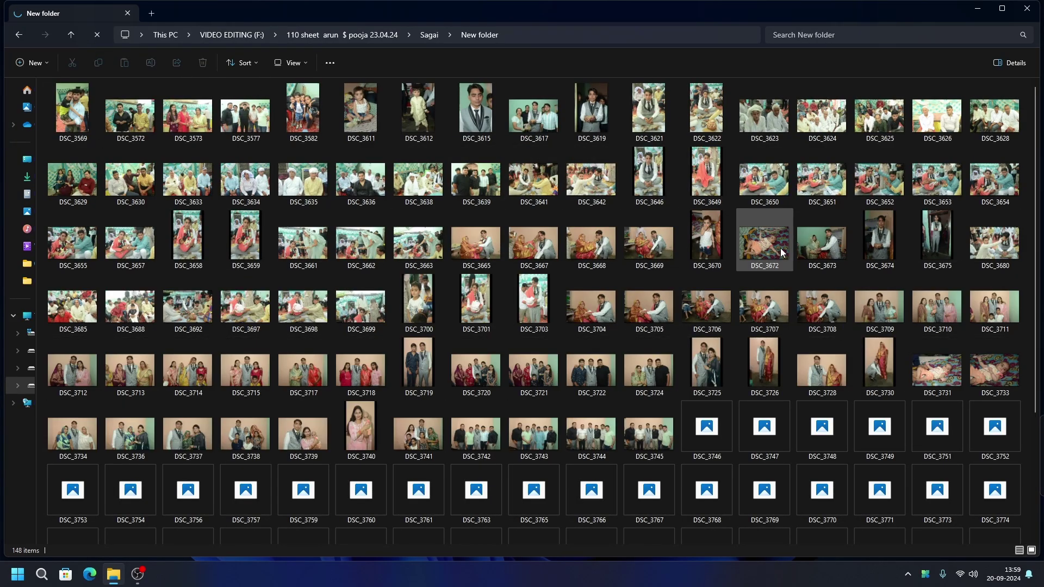
pyautogui.keyDown('ctrl'); pyautogui.scroll(1, 781, 251); pyautogui.keyUp('ctrl')
pyautogui.scroll(-10, 781, 251)
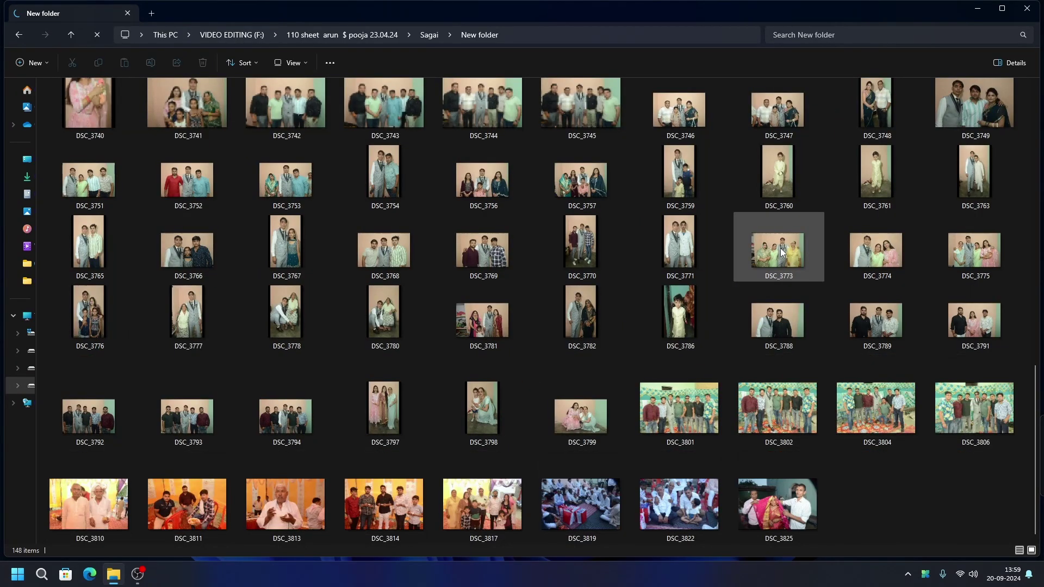
pyautogui.scroll(10, 762, 250)
pyautogui.scroll(-10, 762, 250)
pyautogui.scroll(10, 762, 250)
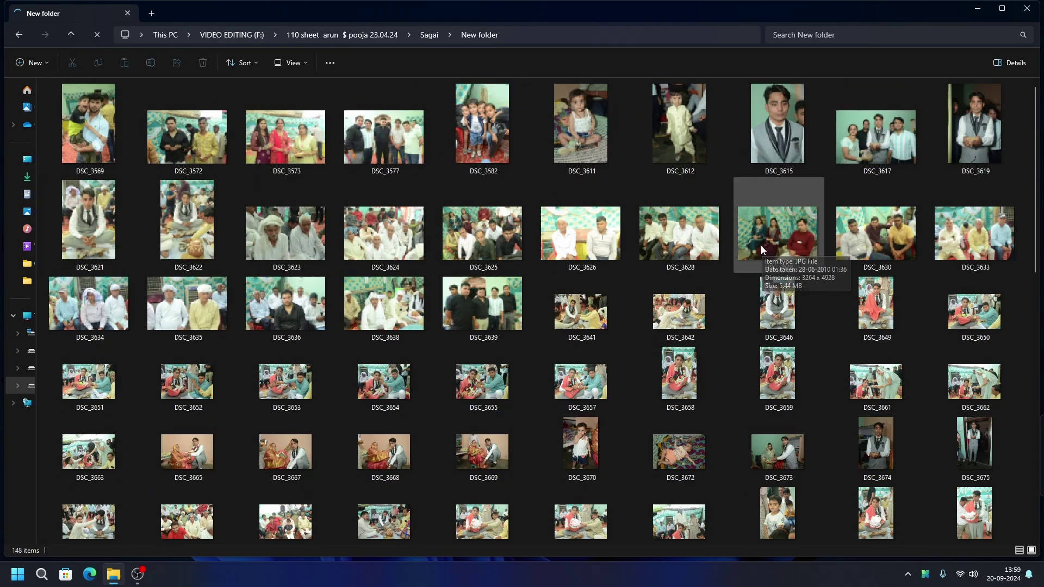
pyautogui.click(63, 30)
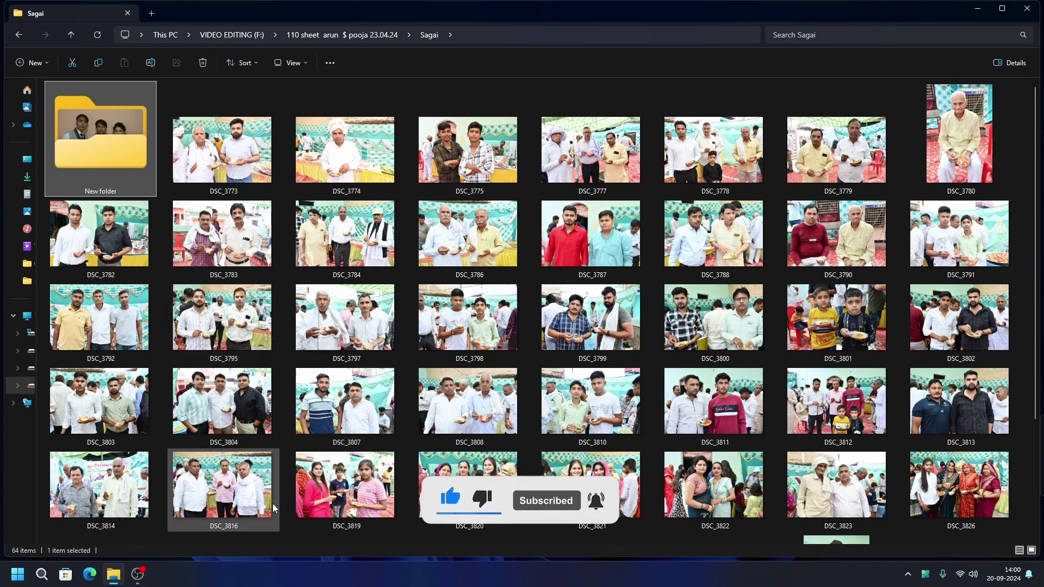
# Review the remaining Sagai photos, look into New folder again, and go back up to the 110 sheet folder
pyautogui.scroll(-2, 555, 409)
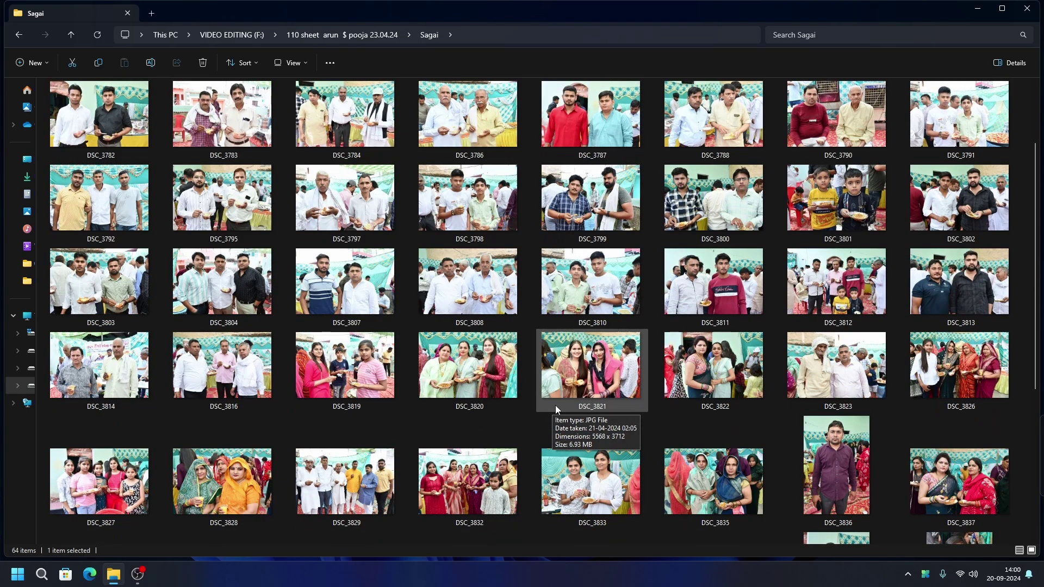
pyautogui.scroll(-3, 556, 405)
pyautogui.scroll(6, 556, 406)
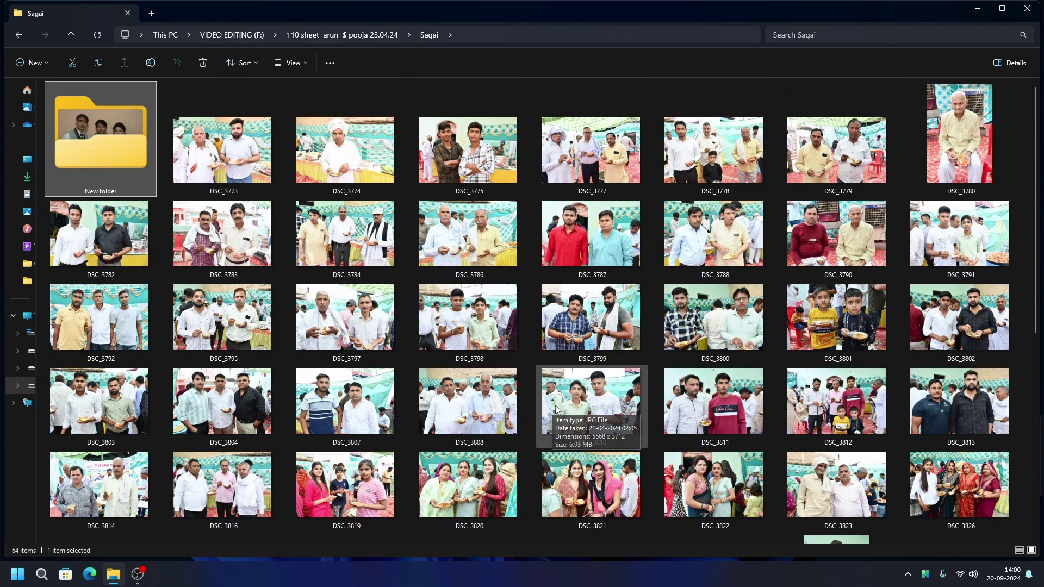
pyautogui.doubleClick(100, 125)
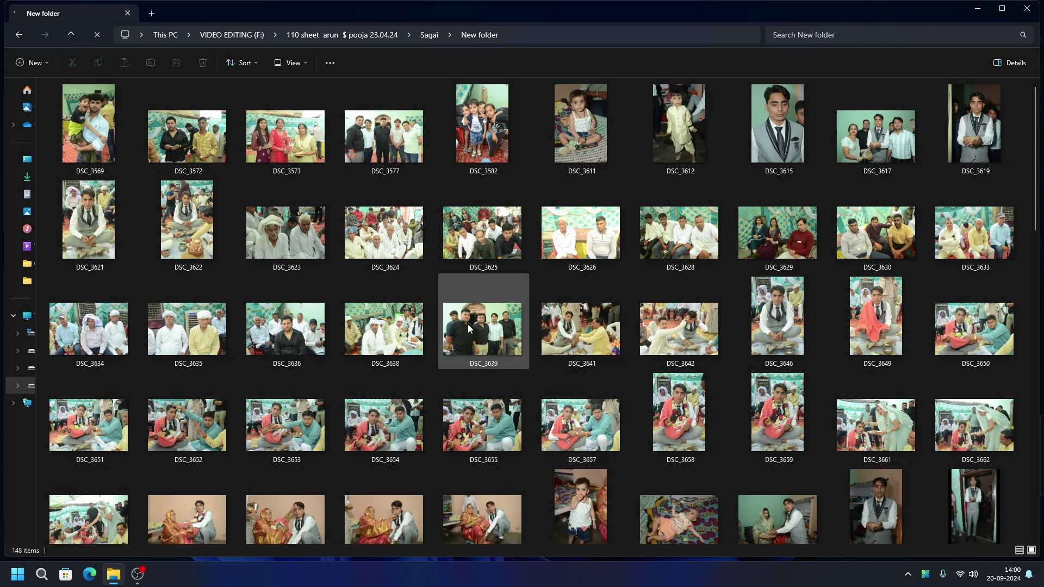
pyautogui.click(70, 36)
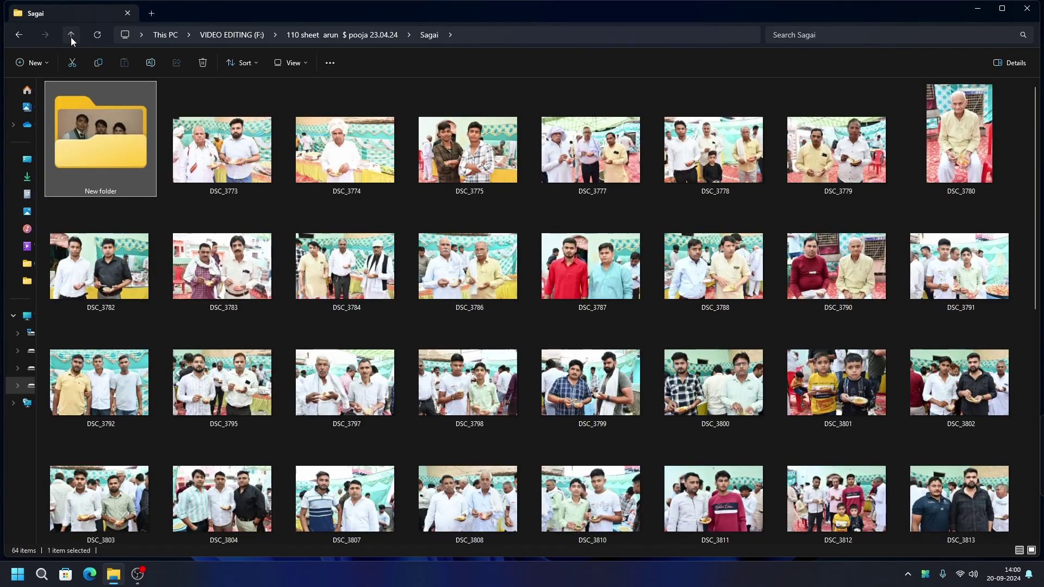
pyautogui.click(70, 35)
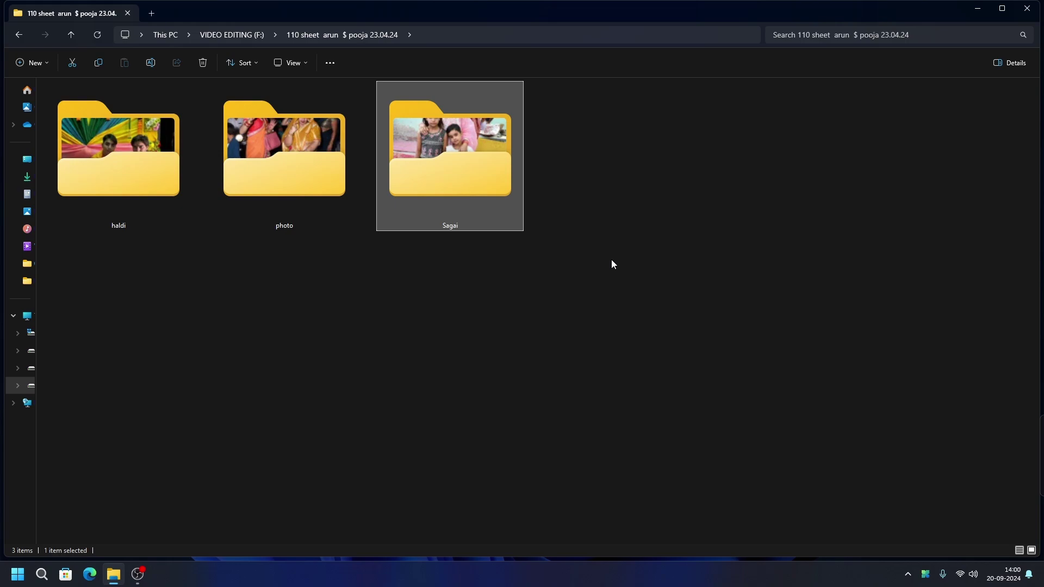
# Reopen the Sagai folder and look over its photos down to the last row
pyautogui.doubleClick(480, 171)
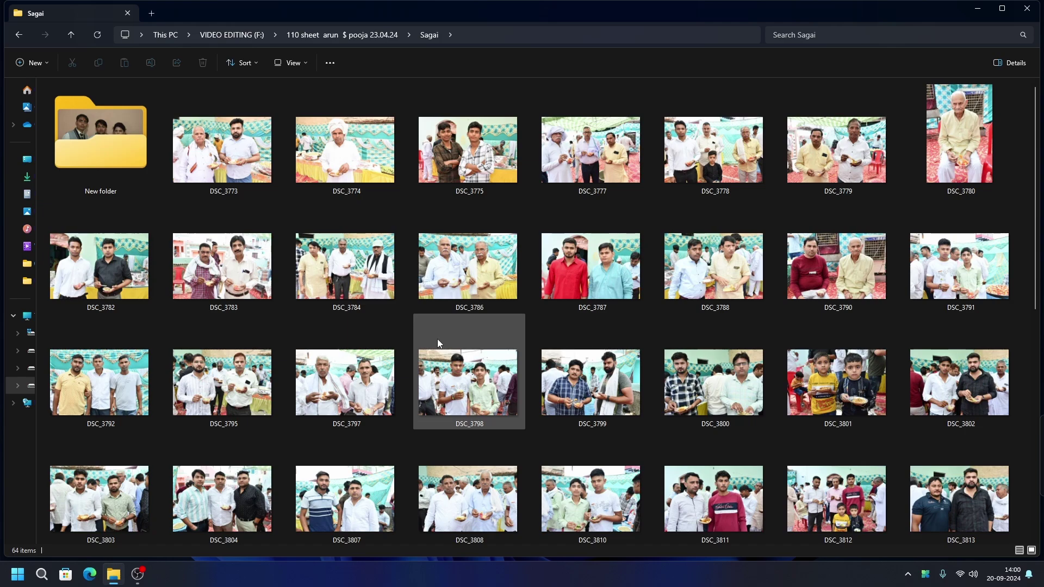
pyautogui.scroll(-5, 759, 298)
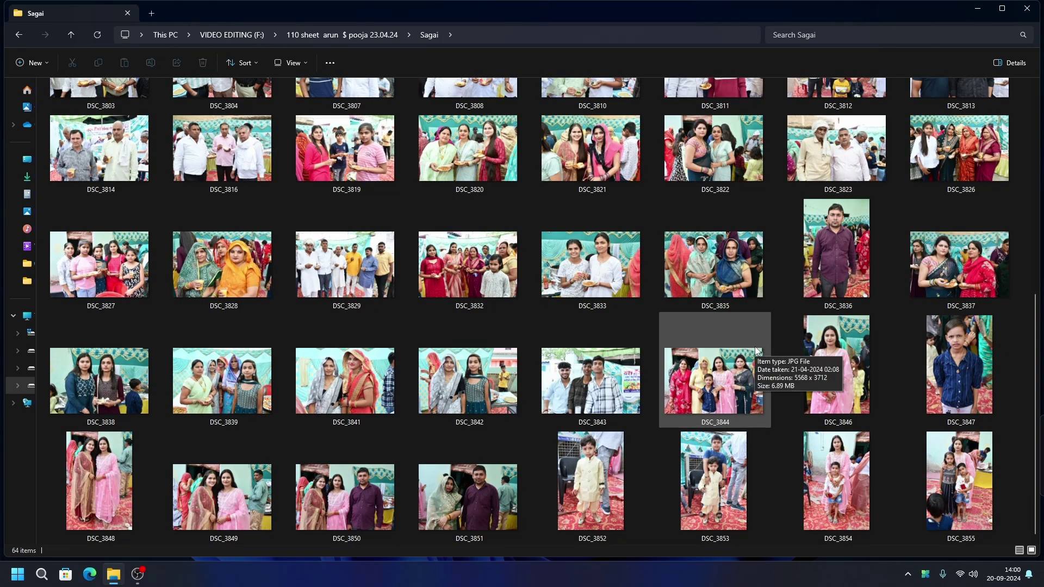
pyautogui.scroll(5, 756, 348)
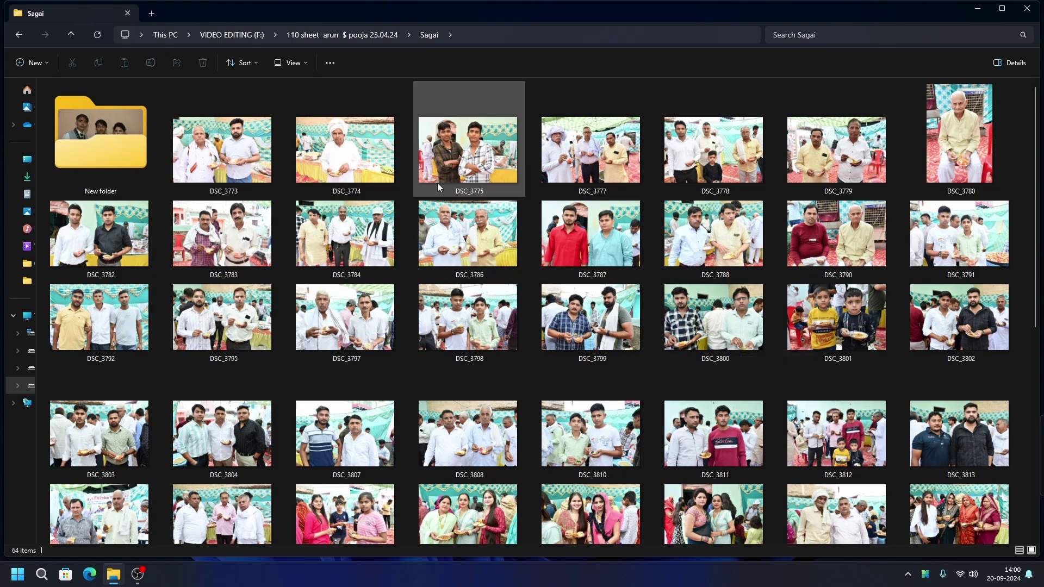
pyautogui.scroll(-4, 893, 347)
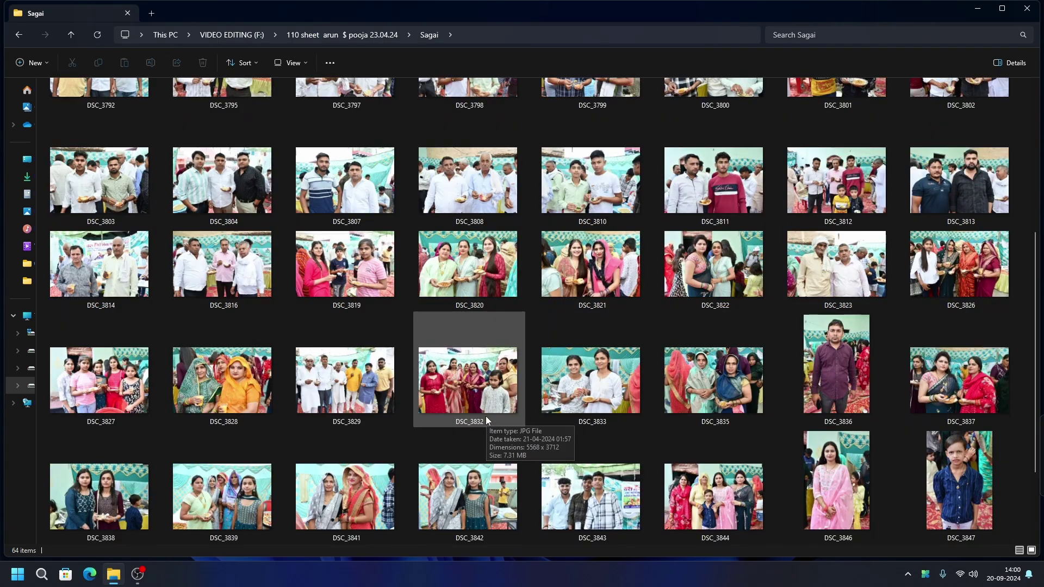
# View DSC_3820 and the four photos following it at full size, and close the image viewer
pyautogui.click(462, 283)
pyautogui.rightClick(505, 283)
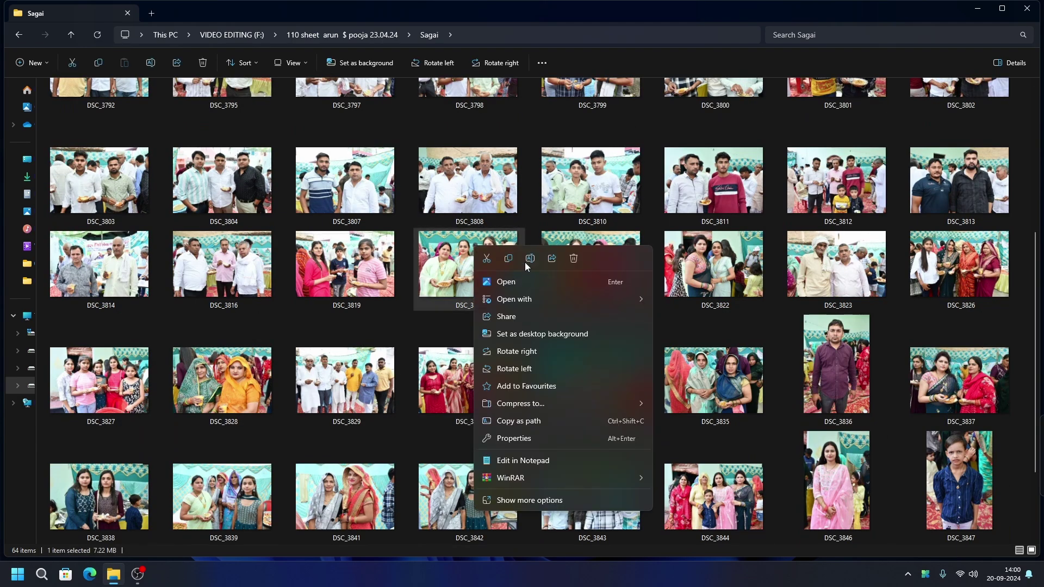
pyautogui.click(530, 280)
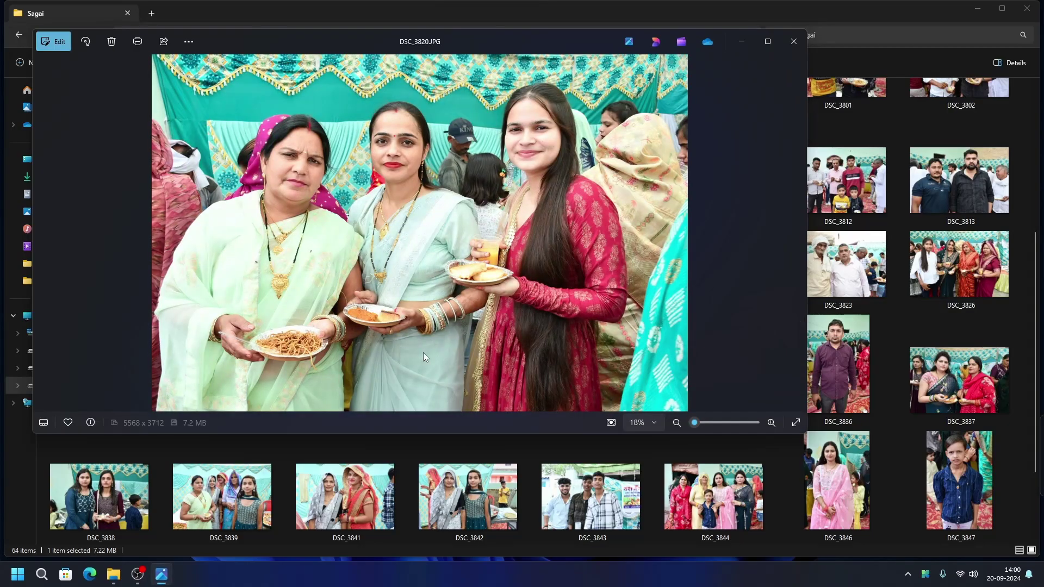
pyautogui.press('Right')
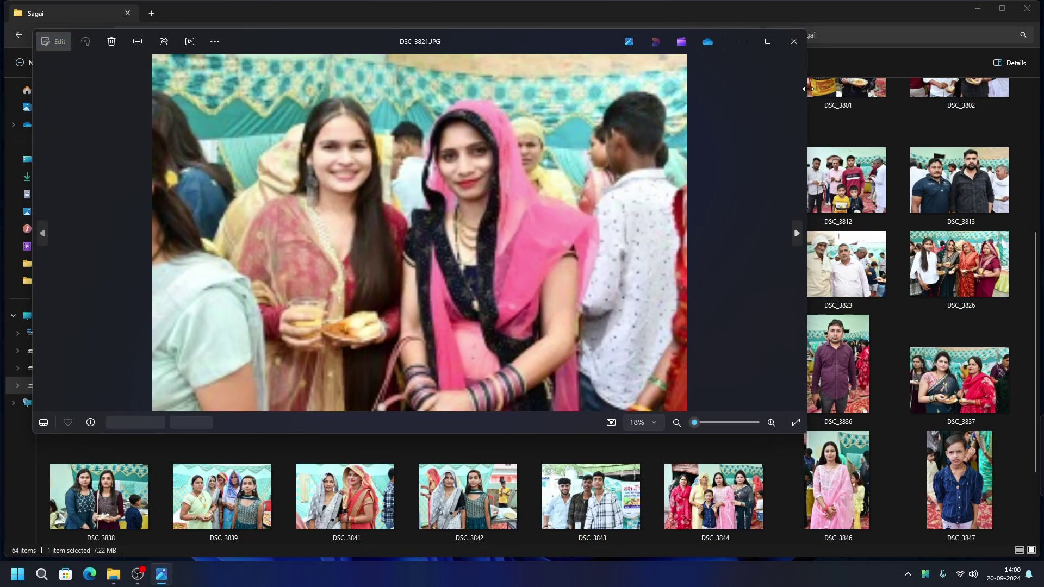
pyautogui.press('Right')
pyautogui.press('Right')
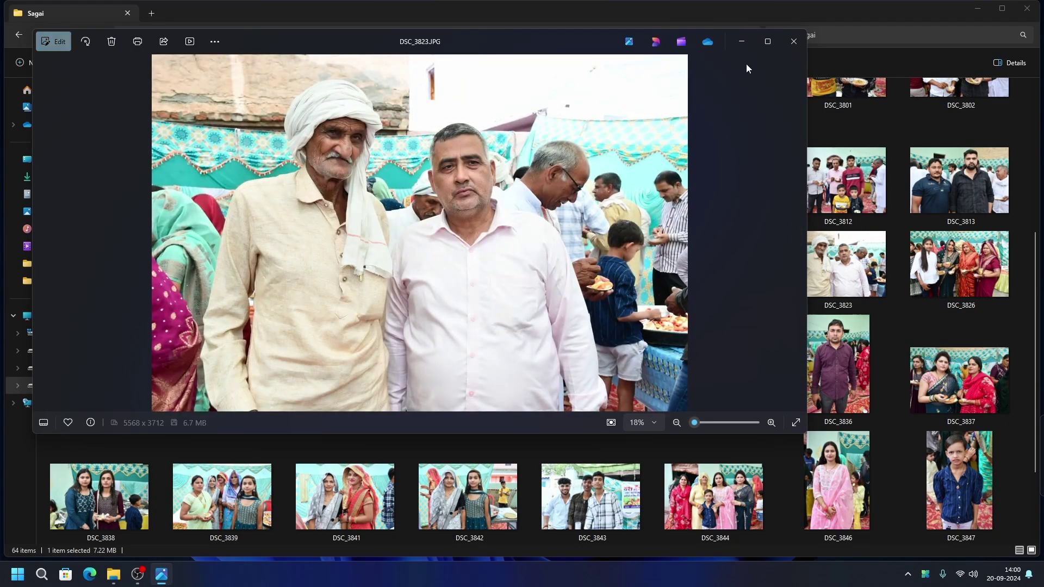
pyautogui.press('Right')
pyautogui.click(798, 38)
# Select all Sagai photos from DSC_3773 through DSC_3855, leaving out New folder, and review the selection
pyautogui.scroll(5, 316, 326)
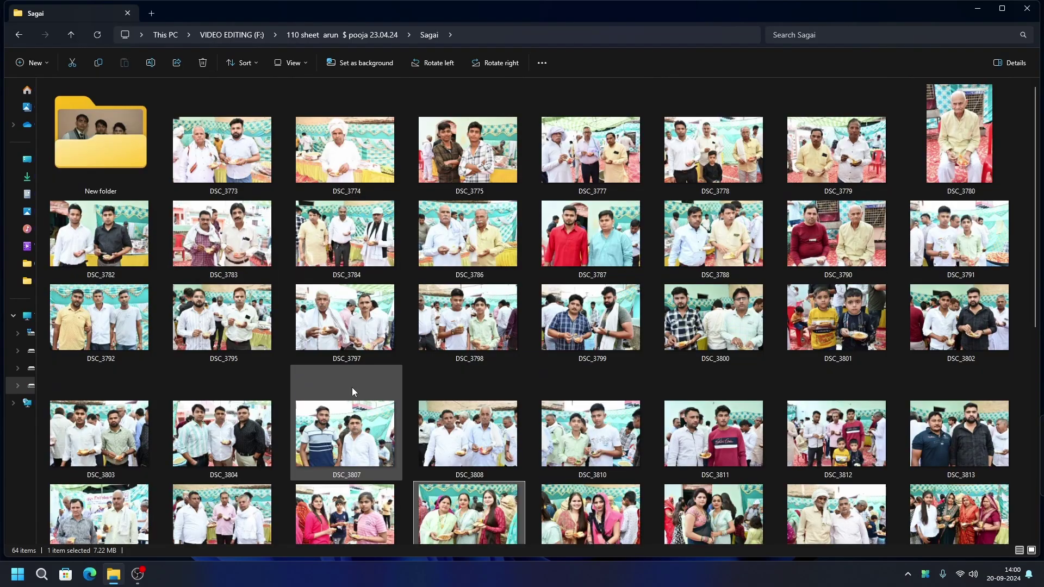
pyautogui.click(213, 144)
pyautogui.scroll(-5, 346, 424)
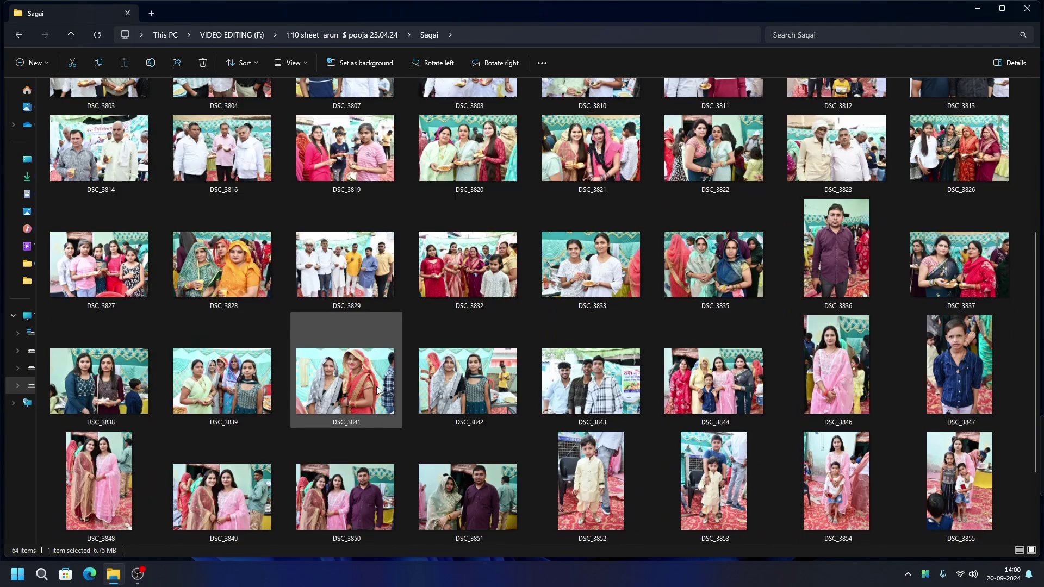
pyautogui.keyDown('shift'); pyautogui.click(943, 485); pyautogui.keyUp('shift')
pyautogui.scroll(10, 940, 481)
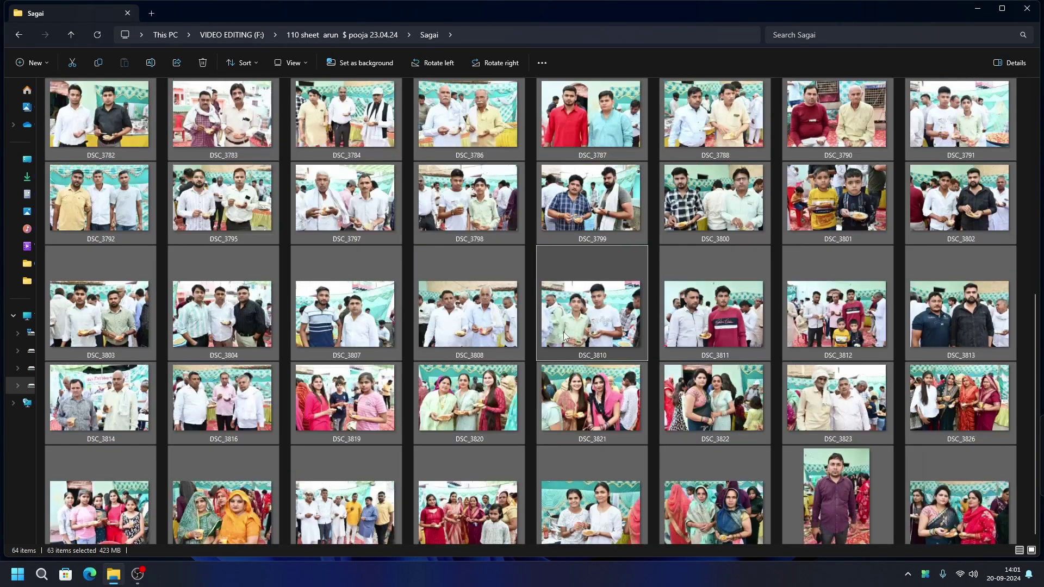
pyautogui.scroll(-10, 520, 390)
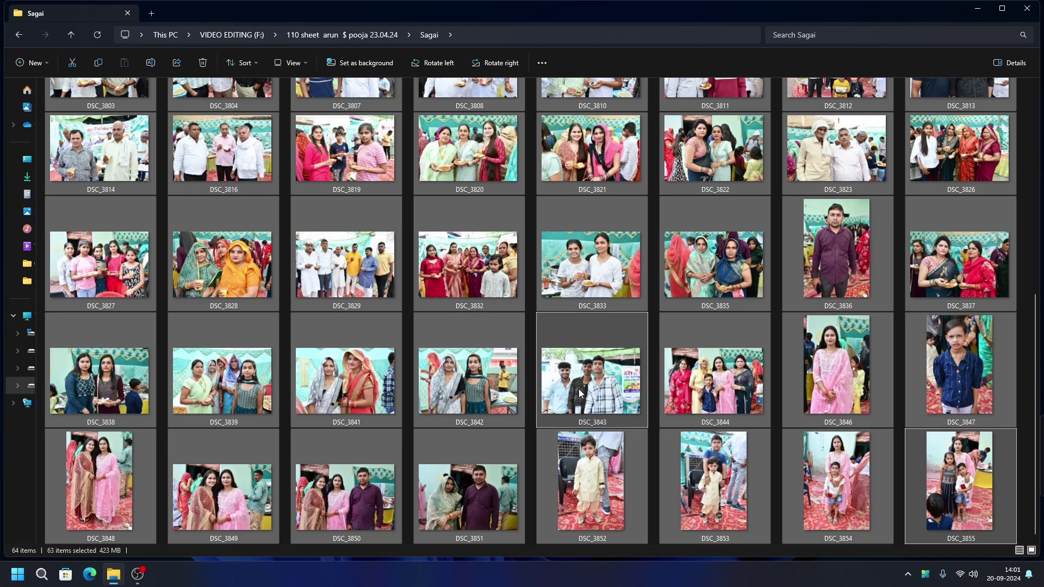
pyautogui.scroll(5, 579, 389)
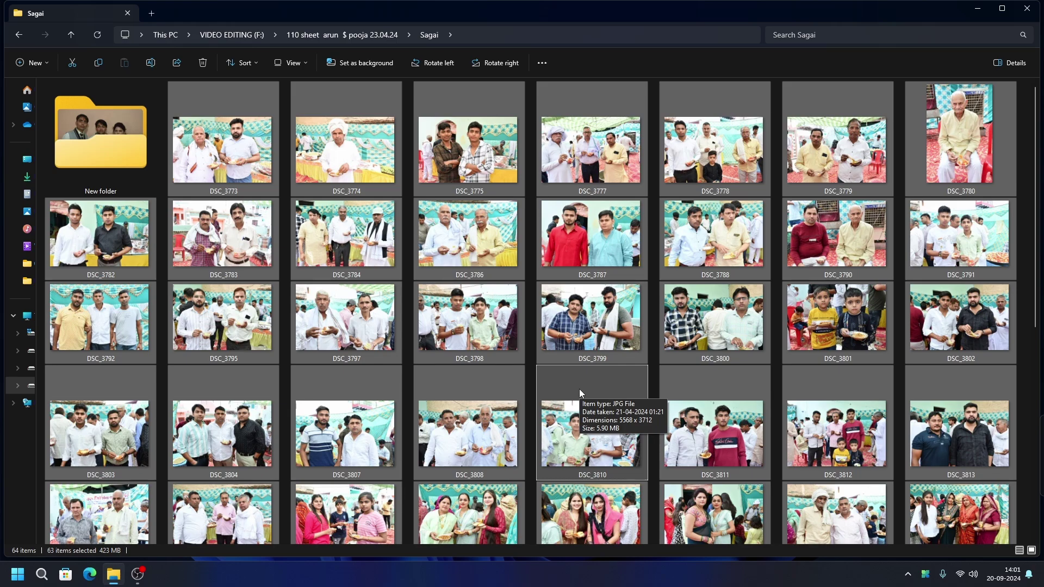
# Move the selected Sagai photos, DSC_3773 through DSC_3855, into a new Sagai subfolder named 01
pyautogui.scroll(-5, 503, 383)
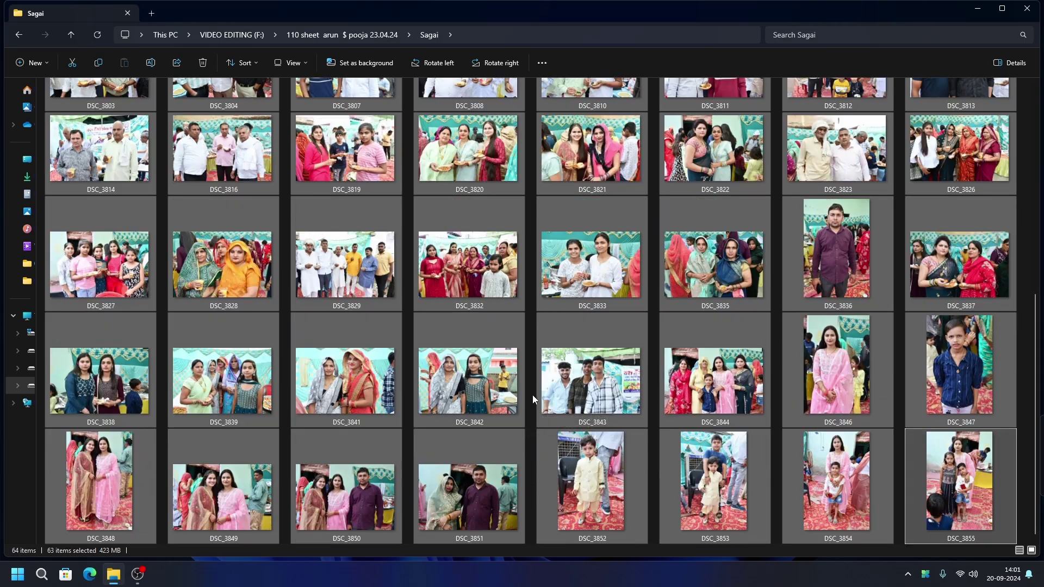
pyautogui.scroll(5, 641, 420)
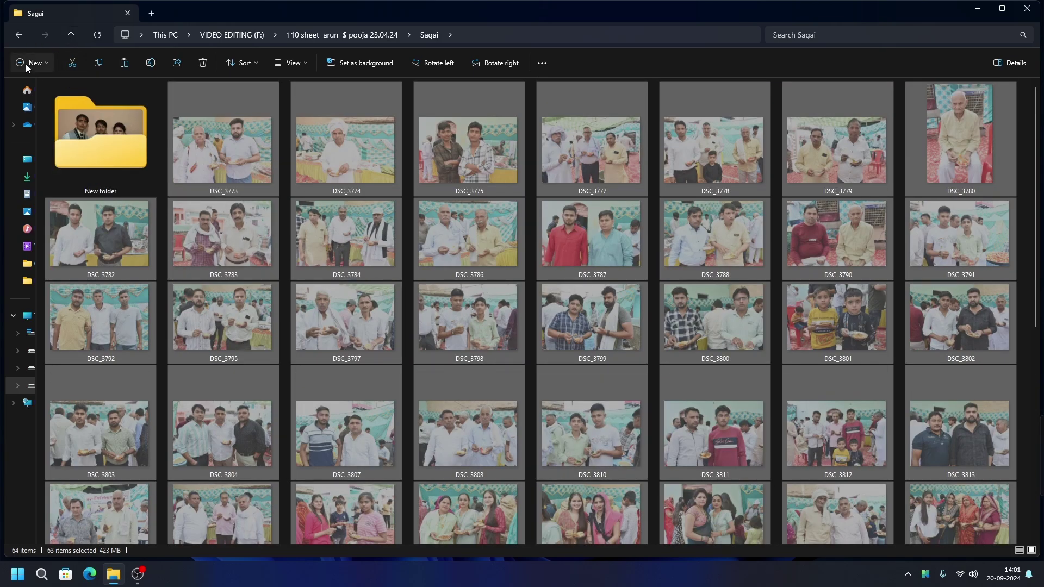
pyautogui.click(25, 63)
pyautogui.click(24, 82)
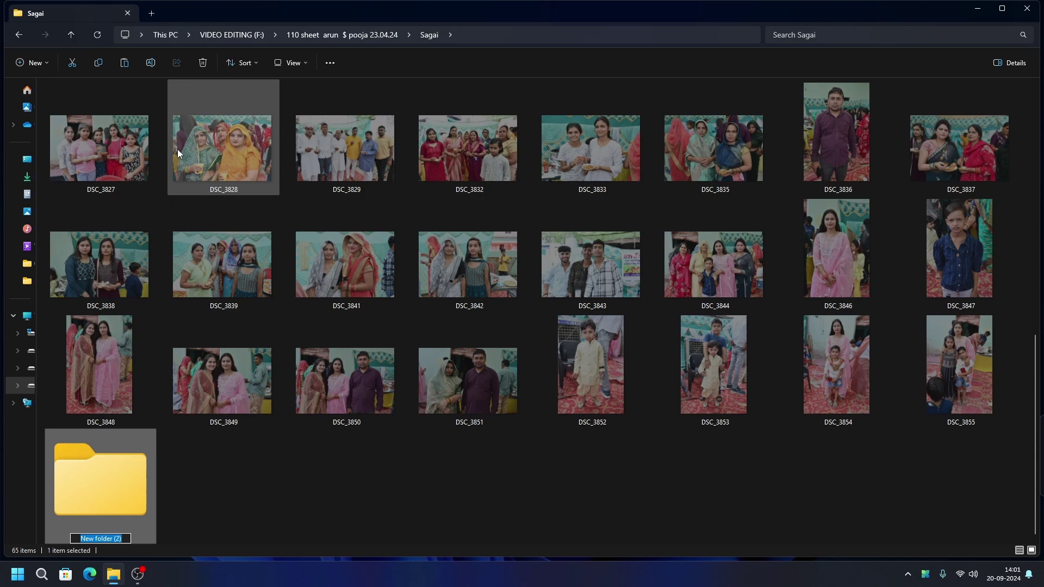
pyautogui.write('01')
pyautogui.press('Return')
pyautogui.press('Return')
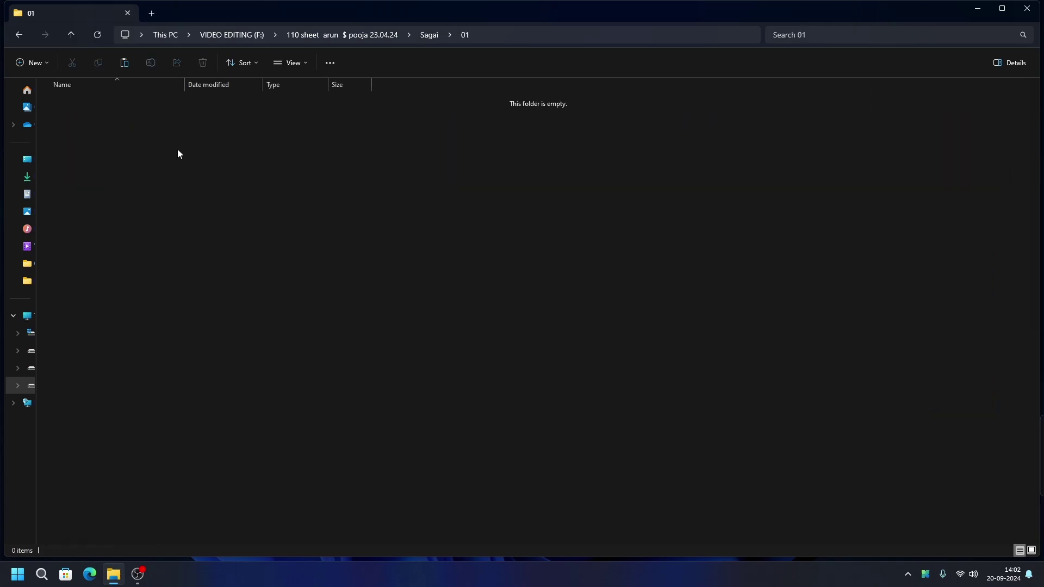
pyautogui.hotkey('ctrl', 'v')
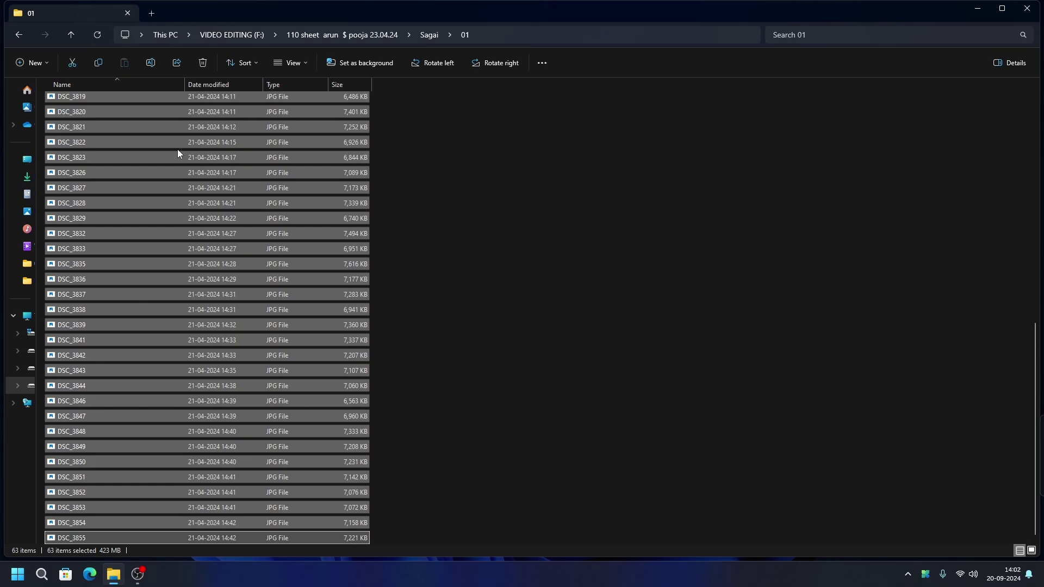
# Check the photos in folder 01, and open New folder in Sagai to look over its photos
pyautogui.click(19, 35)
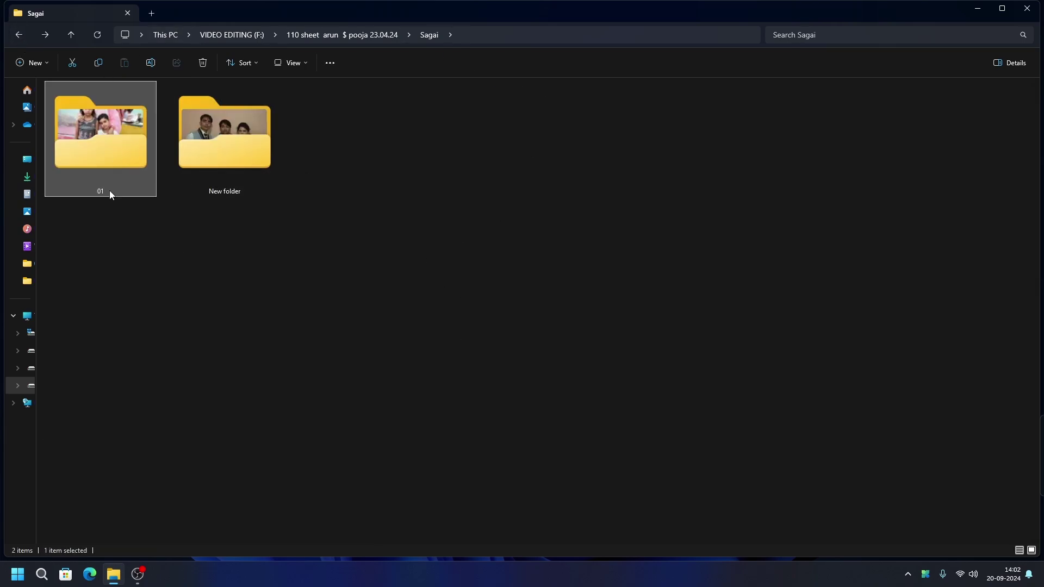
pyautogui.doubleClick(145, 152)
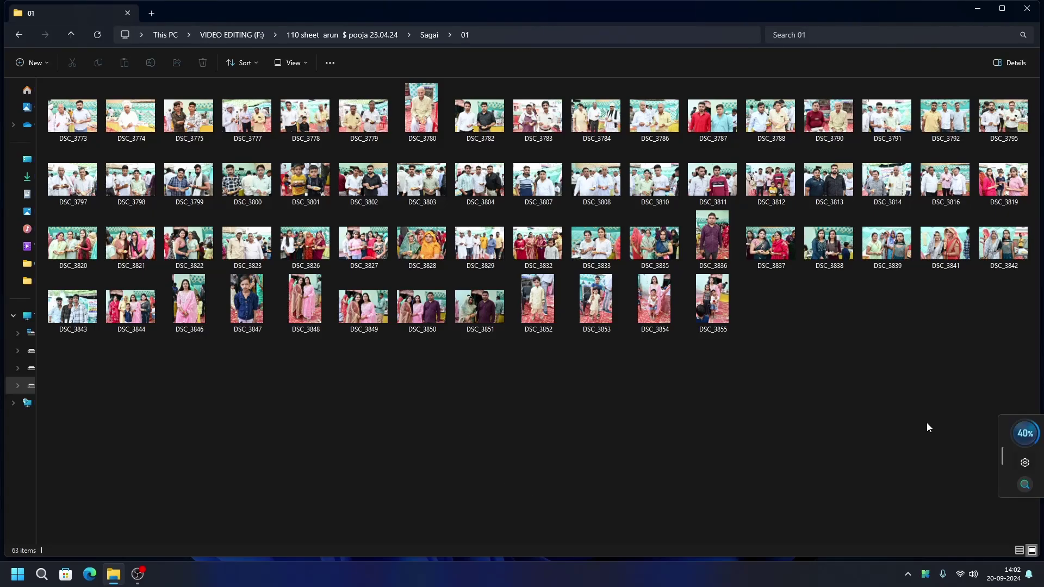
pyautogui.click(19, 35)
pyautogui.doubleClick(224, 136)
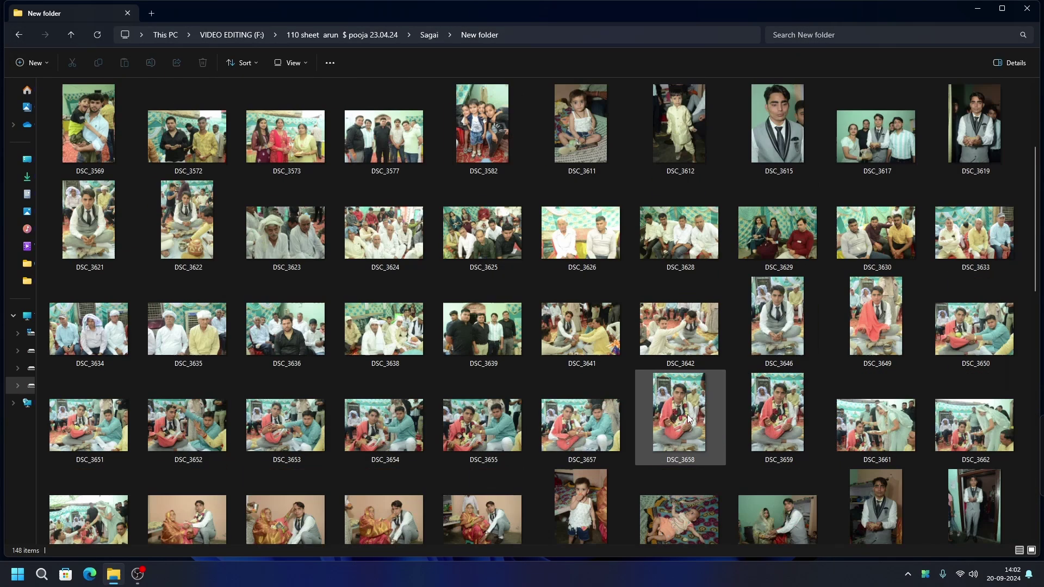
# Rename New folder in Sagai as 02
pyautogui.click(70, 36)
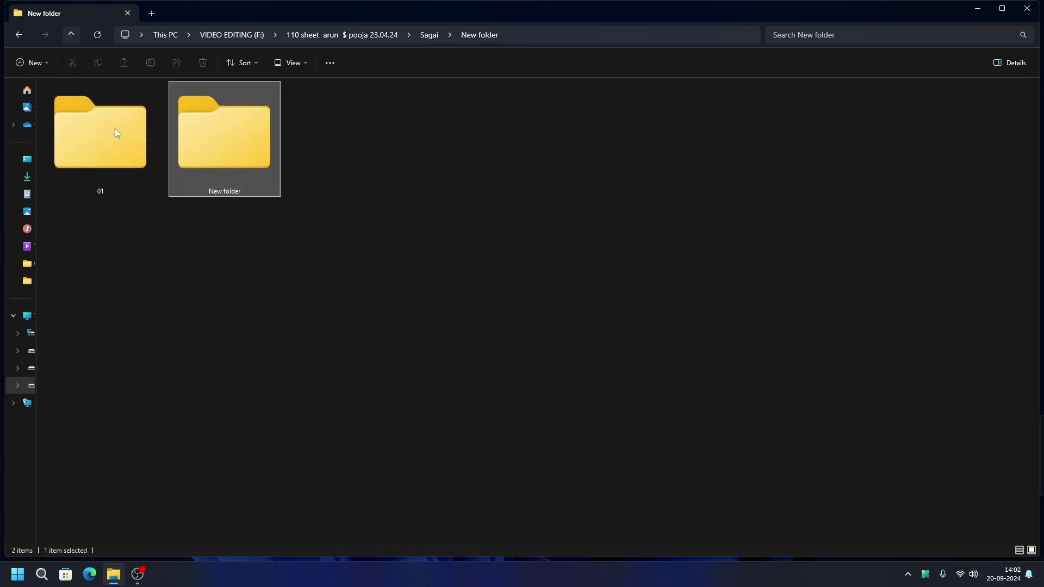
pyautogui.press('F2')
pyautogui.write('02')
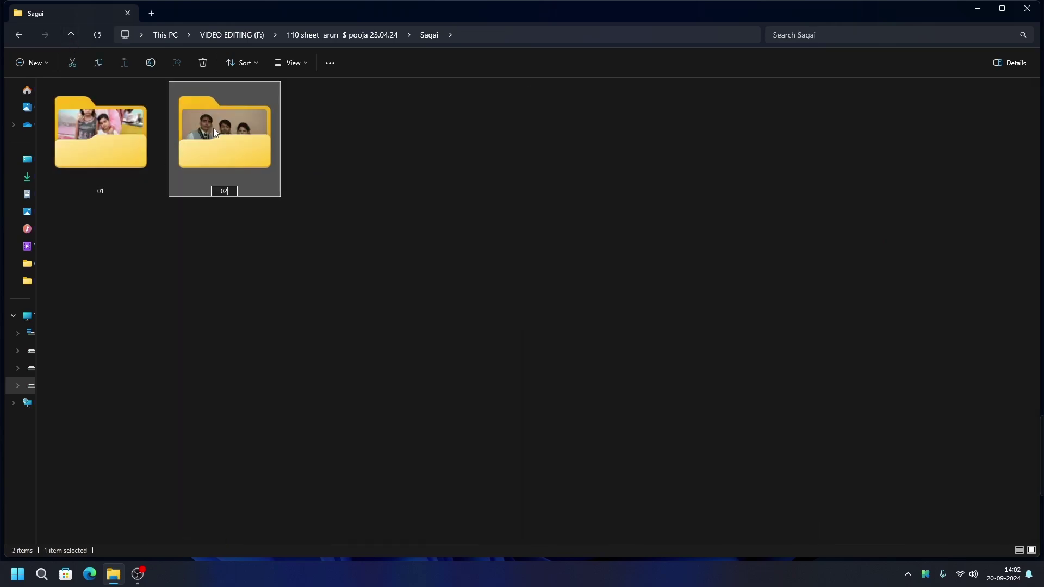
pyautogui.press('Return')
# Open folder 02 and look over its photos from DSC_3569 down to DSC_3825
pyautogui.press('Return')
pyautogui.keyDown('ctrl'); pyautogui.scroll(2, 697, 318); pyautogui.keyUp('ctrl')
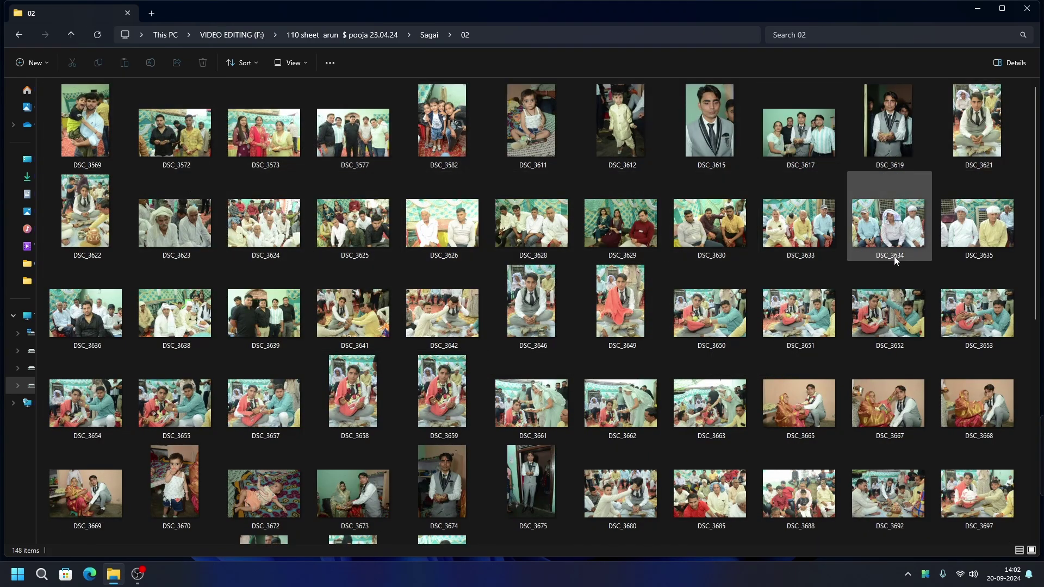
pyautogui.scroll(-5, 628, 382)
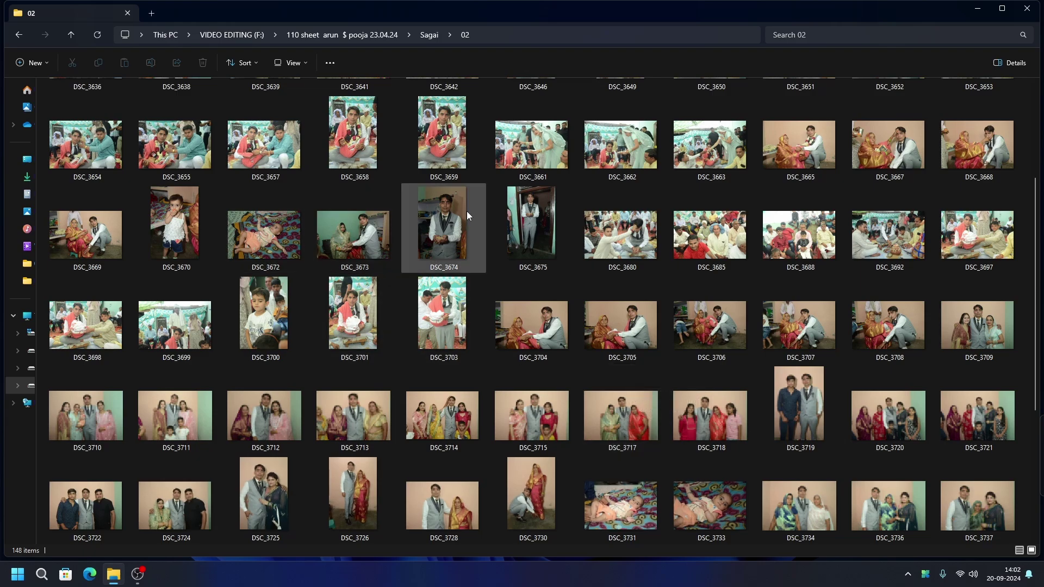
pyautogui.scroll(5, 466, 211)
pyautogui.scroll(-5, 798, 317)
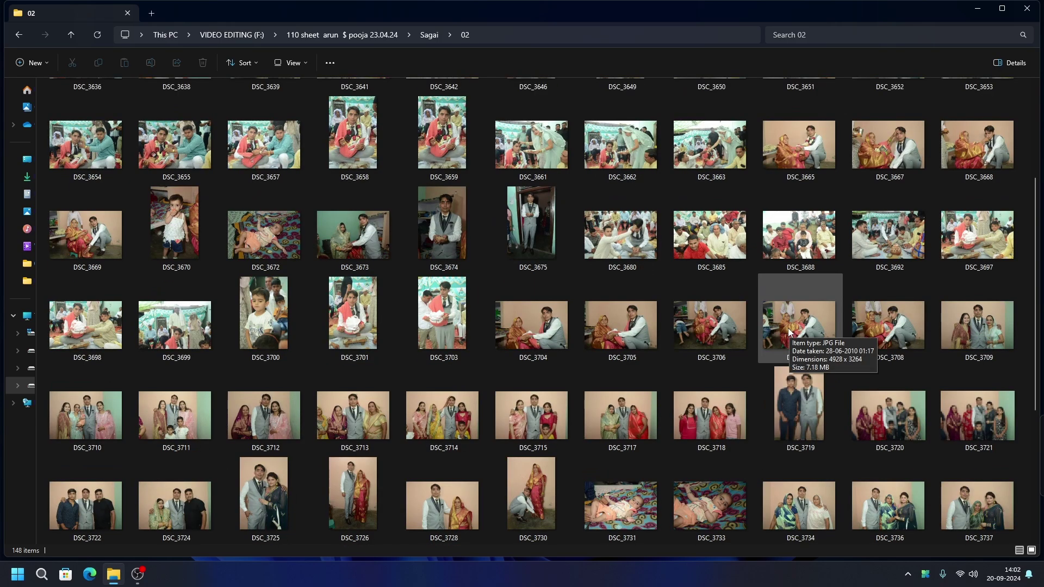
pyautogui.scroll(-3, 723, 285)
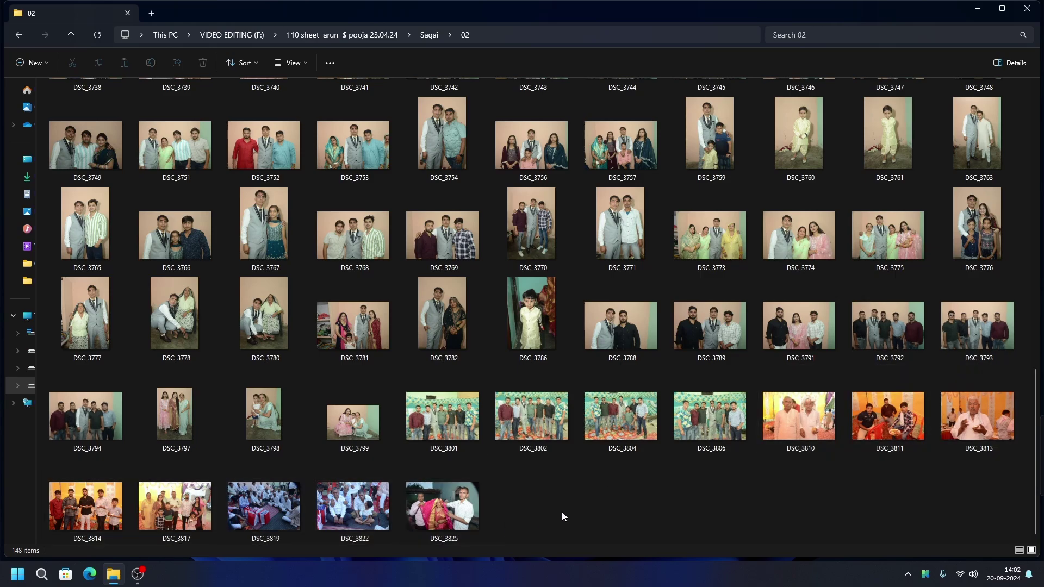
pyautogui.scroll(6, 648, 408)
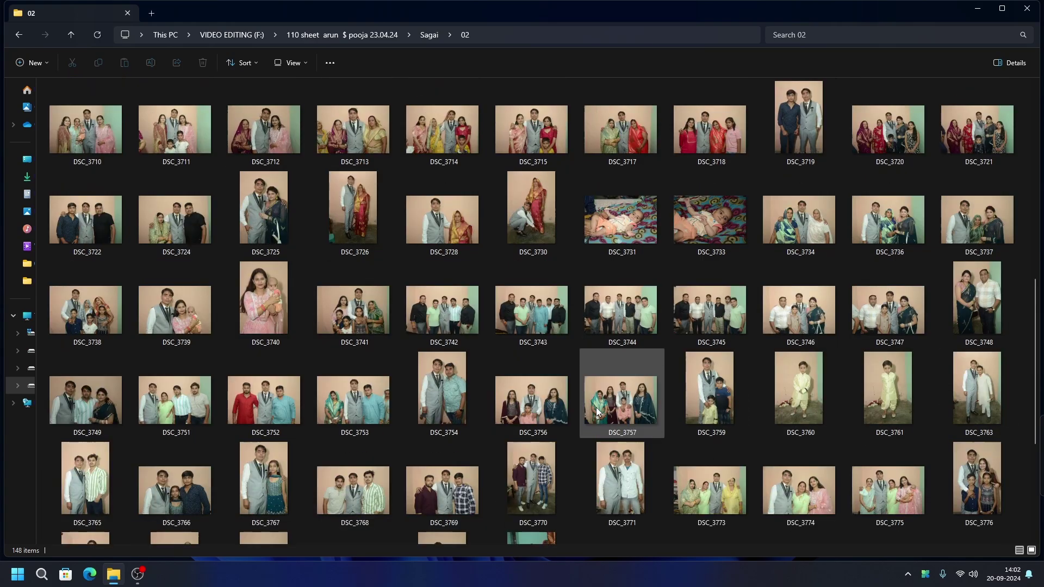
pyautogui.scroll(3, 381, 314)
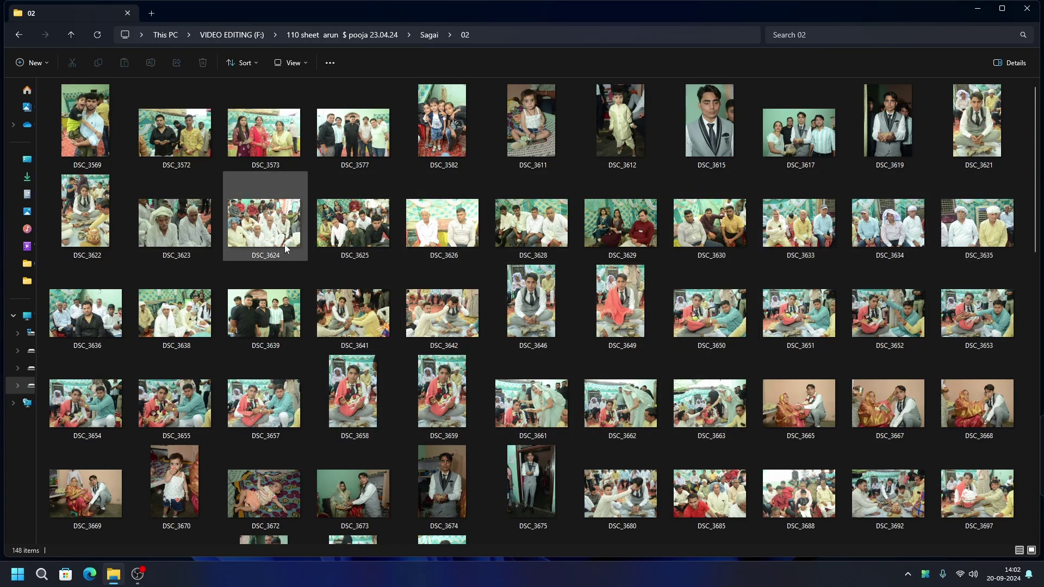
pyautogui.scroll(-3, 816, 305)
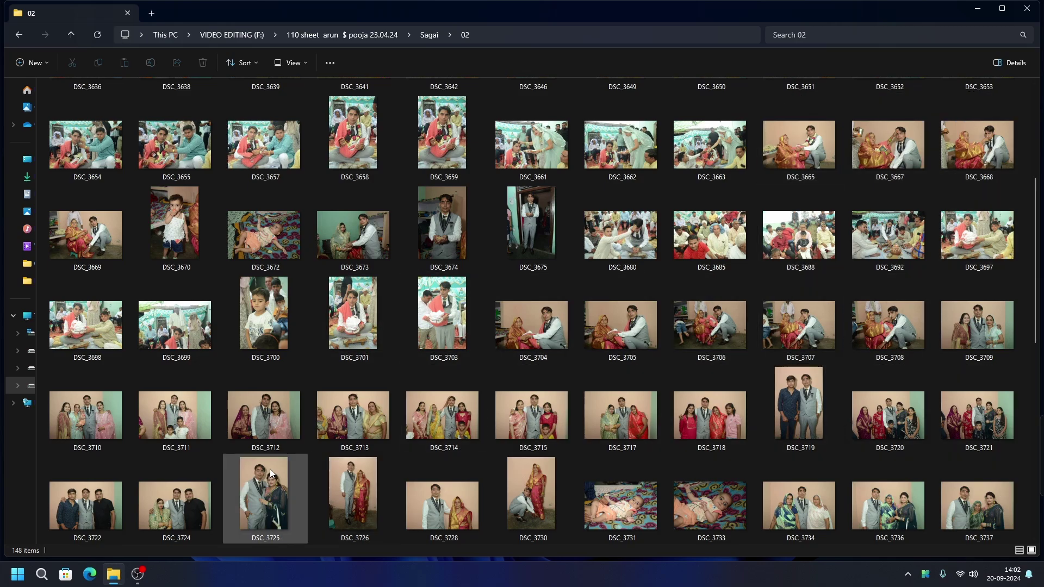
pyautogui.scroll(-5, 299, 466)
pyautogui.scroll(-5, 299, 466)
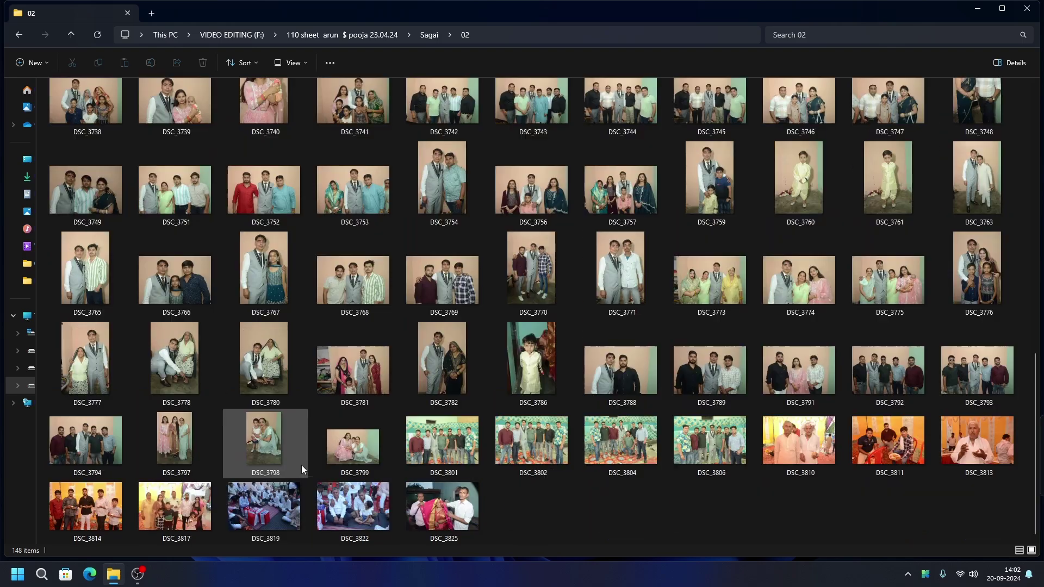
# Select the photos DSC_3704 through DSC_3799 in folder 02, leaving out DSC_3731 and DSC_3733, and review the selection
pyautogui.click(341, 444)
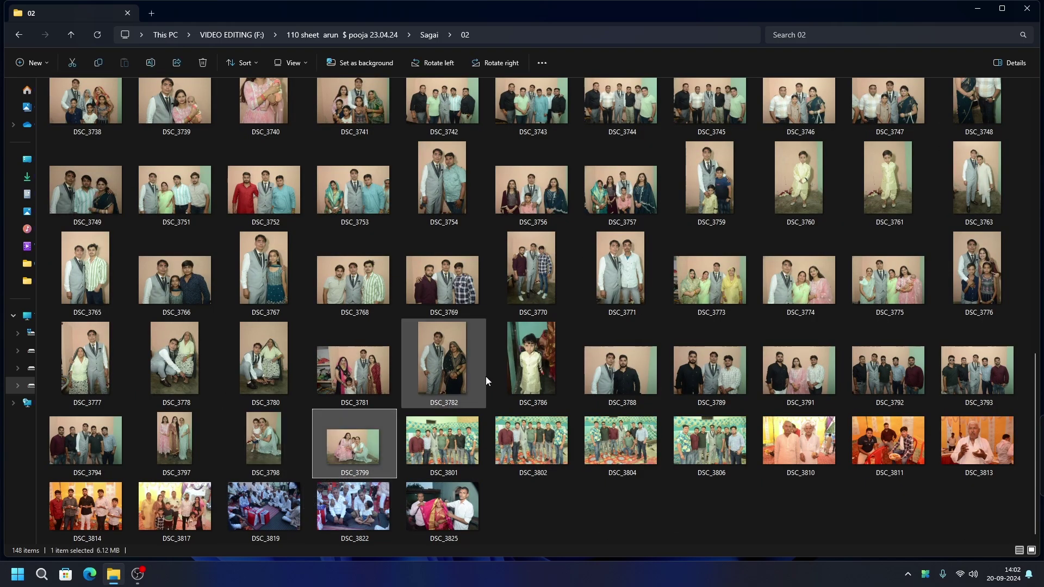
pyautogui.scroll(3, 492, 378)
pyautogui.scroll(2, 497, 379)
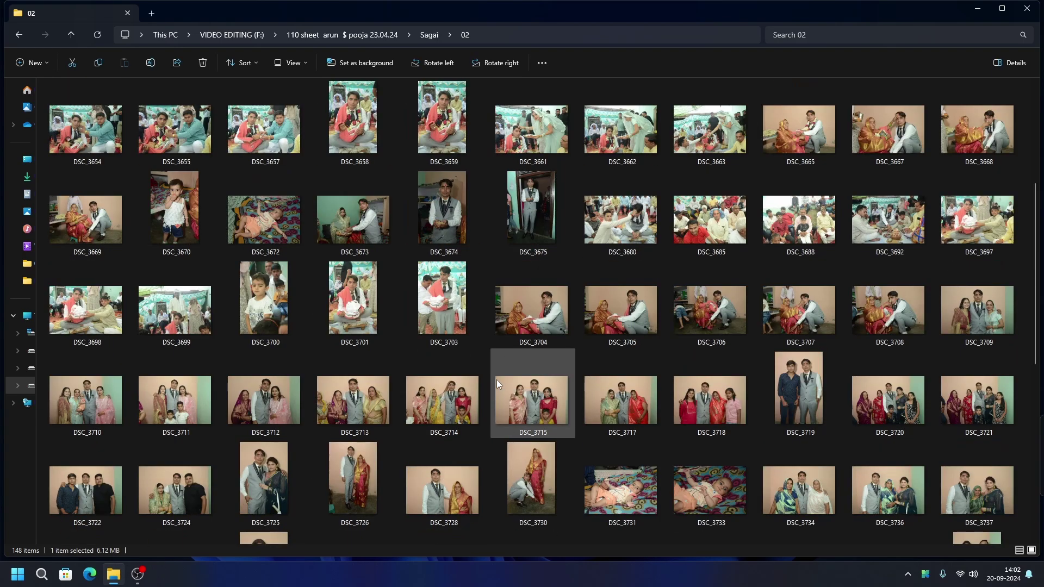
pyautogui.keyDown('shift'); pyautogui.click(534, 335); pyautogui.keyUp('shift')
pyautogui.keyDown('ctrl'); pyautogui.click(650, 486); pyautogui.keyUp('ctrl')
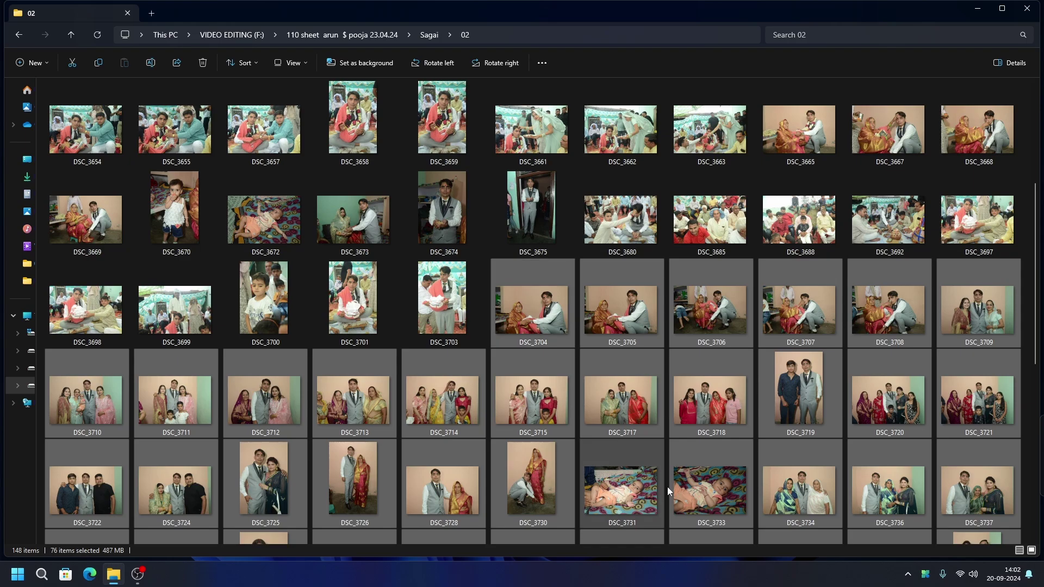
pyautogui.keyDown('ctrl'); pyautogui.click(713, 491); pyautogui.keyUp('ctrl')
pyautogui.scroll(-4, 467, 445)
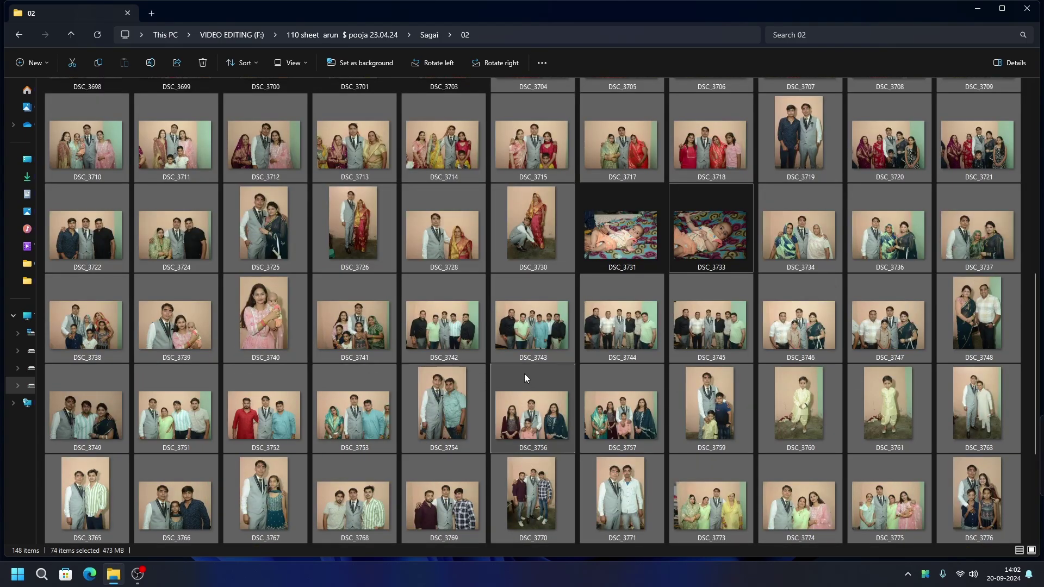
pyautogui.scroll(-3, 552, 397)
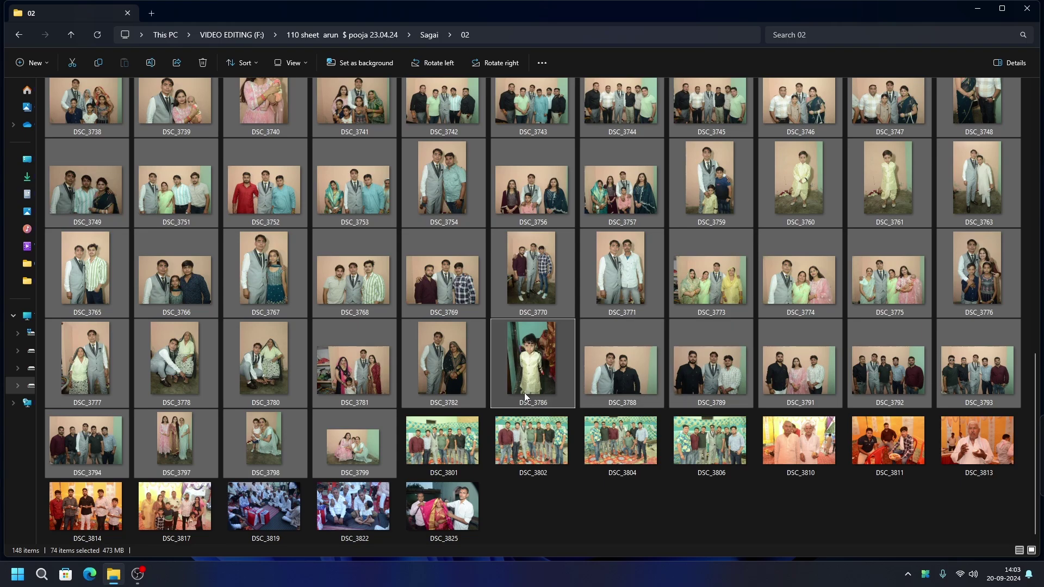
# Add the photos DSC_3665, DSC_3667, DSC_3668, DSC_3669 and DSC_3670 to the selection
pyautogui.scroll(6, 524, 392)
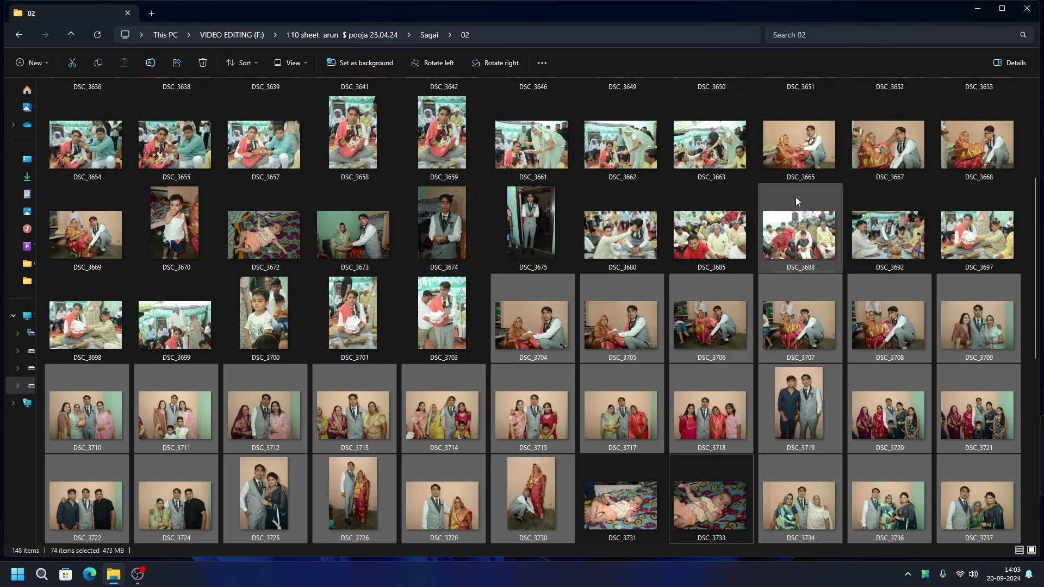
pyautogui.keyDown('ctrl'); pyautogui.click(820, 174); pyautogui.keyUp('ctrl')
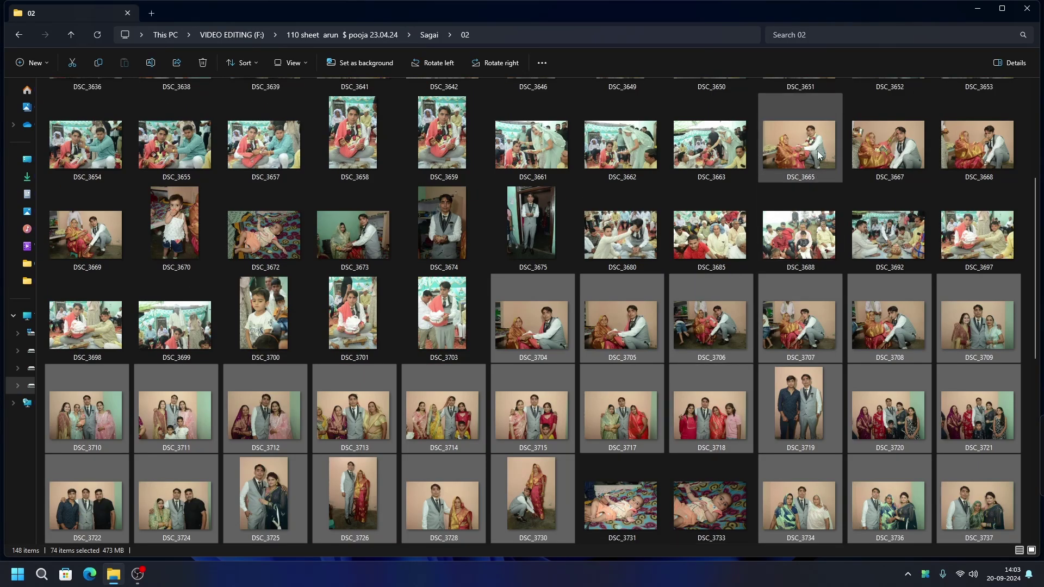
pyautogui.keyDown('ctrl'); pyautogui.click(892, 163); pyautogui.keyUp('ctrl')
pyautogui.keyDown('ctrl'); pyautogui.click(962, 153); pyautogui.keyUp('ctrl')
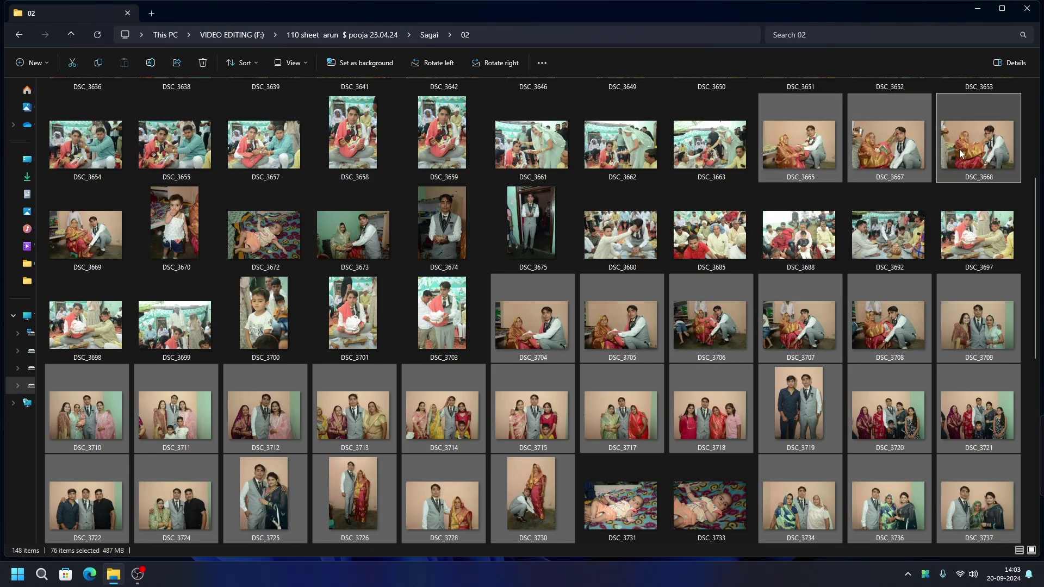
pyautogui.keyDown('ctrl'); pyautogui.click(108, 249); pyautogui.keyUp('ctrl')
pyautogui.keyDown('ctrl'); pyautogui.click(168, 243); pyautogui.keyUp('ctrl')
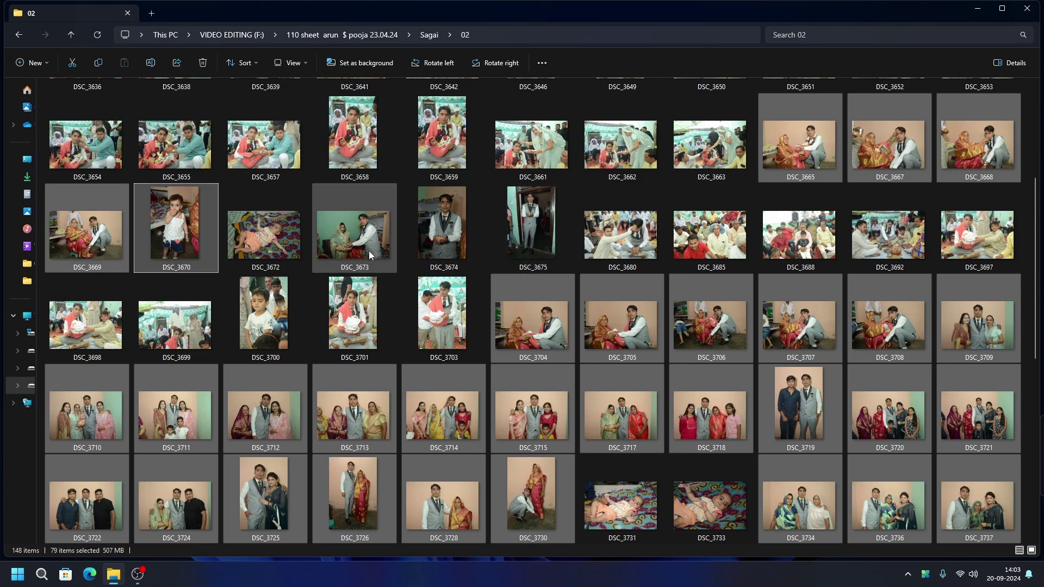
# Move the selected photos from folder 02 into a new Sagai subfolder named 03
pyautogui.scroll(-5, 371, 382)
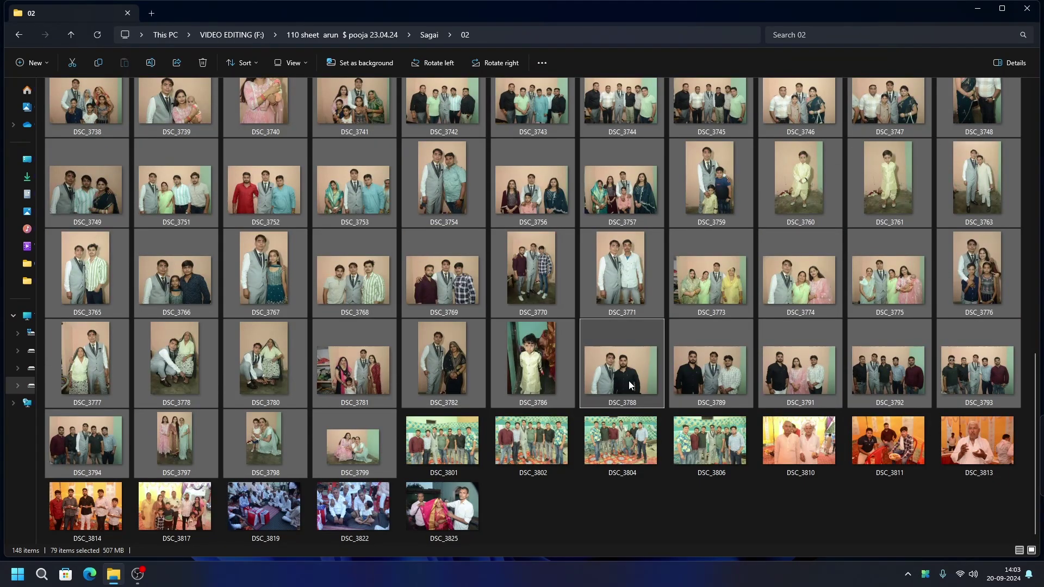
pyautogui.scroll(10, 629, 384)
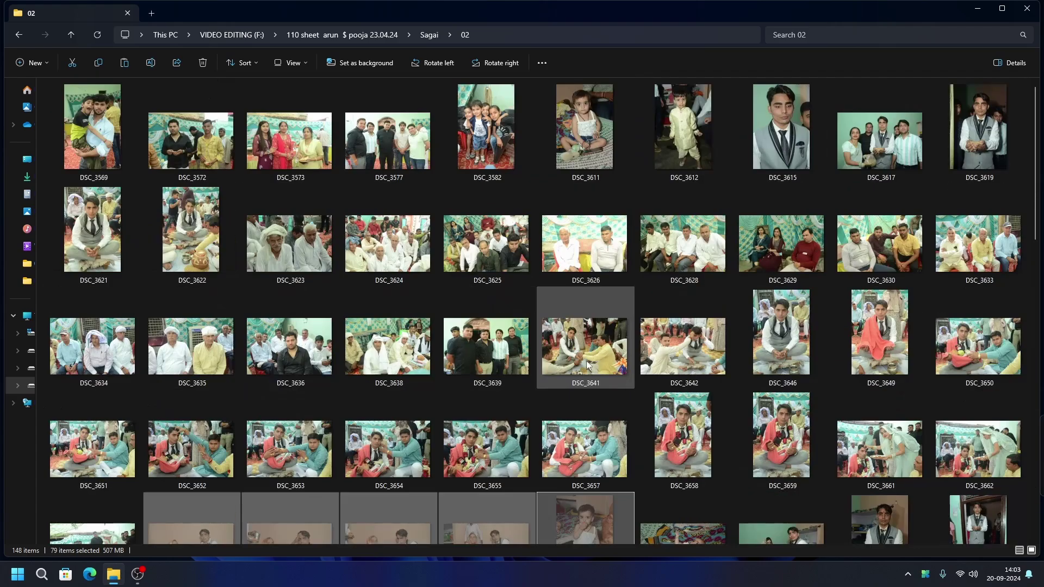
pyautogui.click(72, 35)
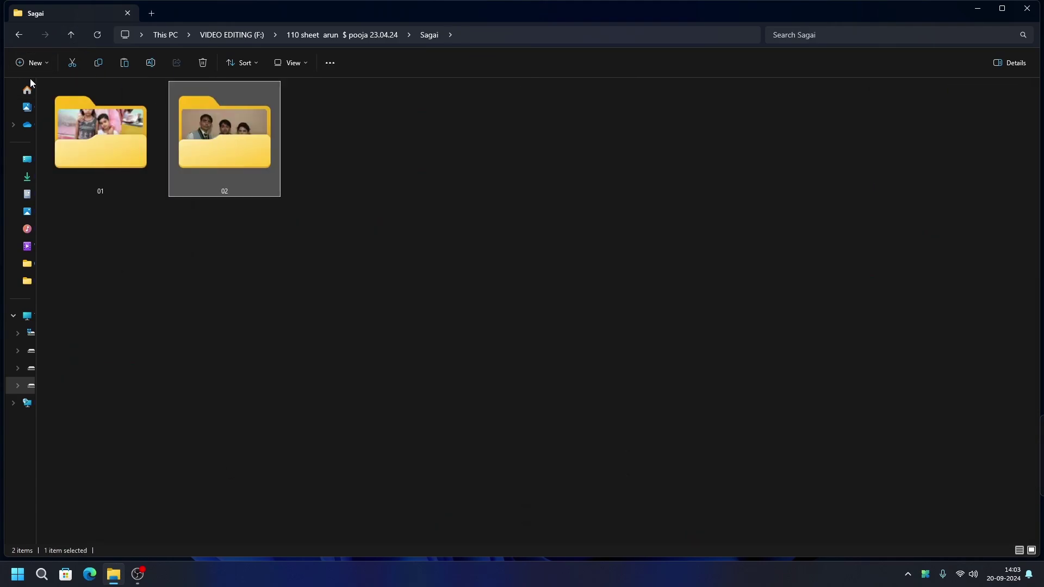
pyautogui.click(21, 65)
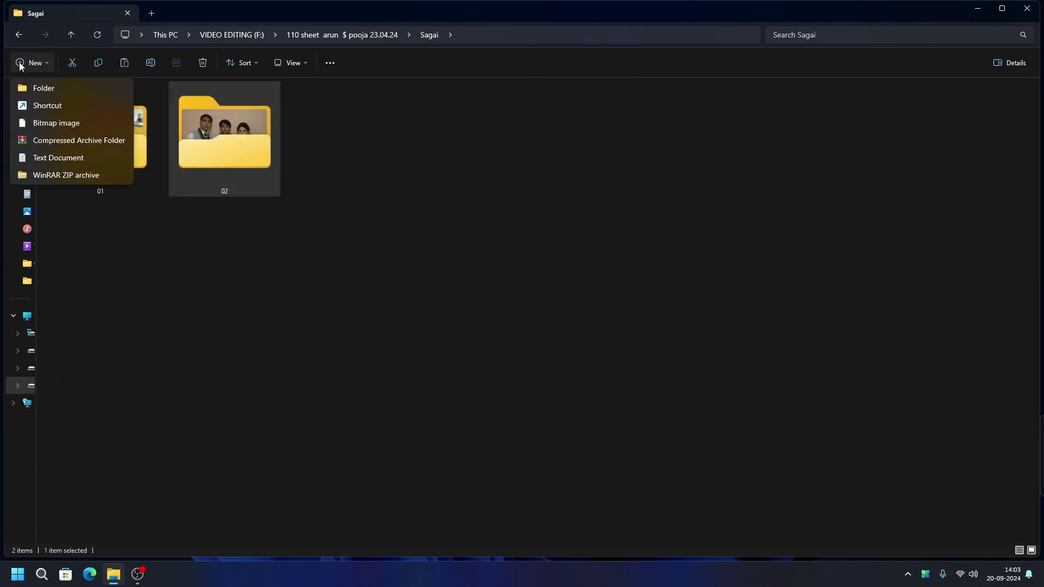
pyautogui.click(28, 87)
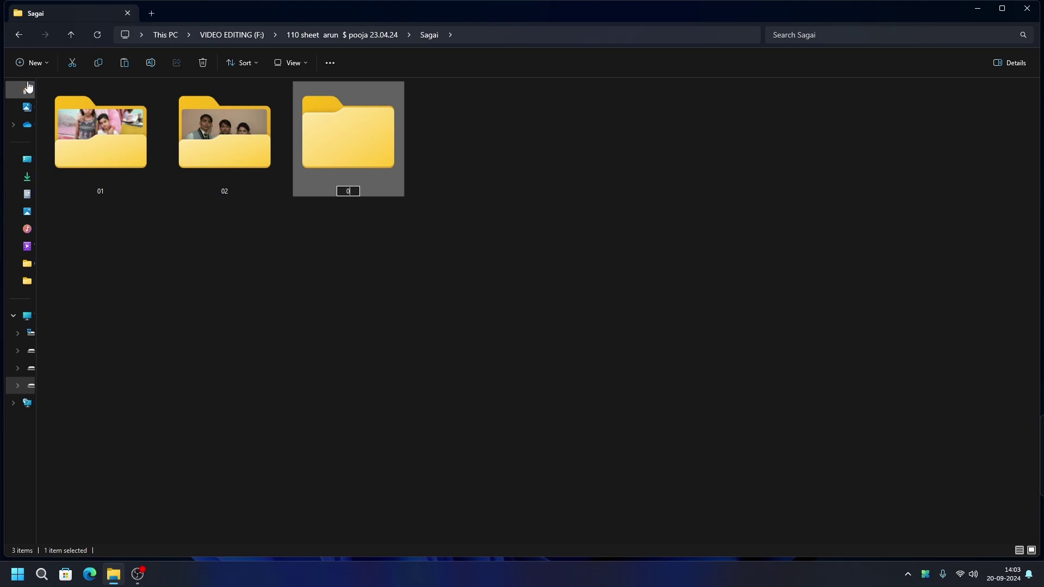
pyautogui.press('Return')
pyautogui.press('Return')
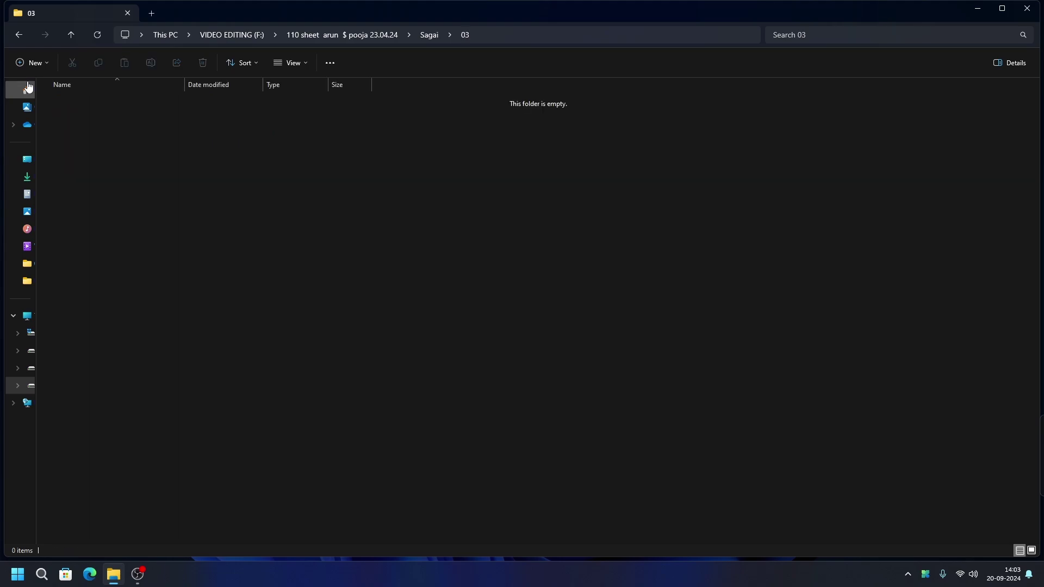
pyautogui.hotkey('ctrl', 'v')
pyautogui.click(607, 381)
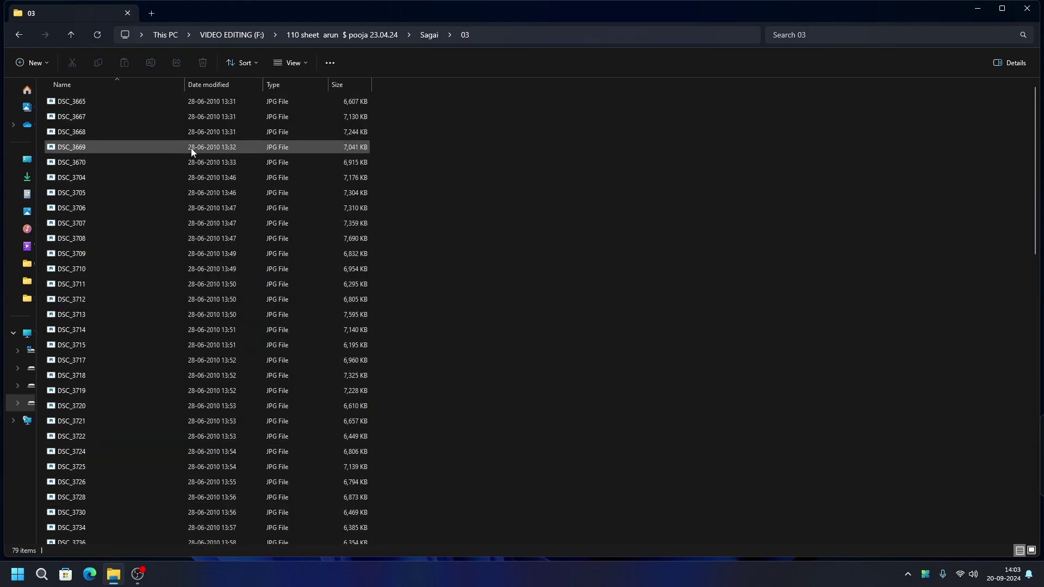
# Open Sagai subfolder 02 and cut the photos DSC_3810 through DSC_3825
pyautogui.click(71, 34)
pyautogui.doubleClick(250, 144)
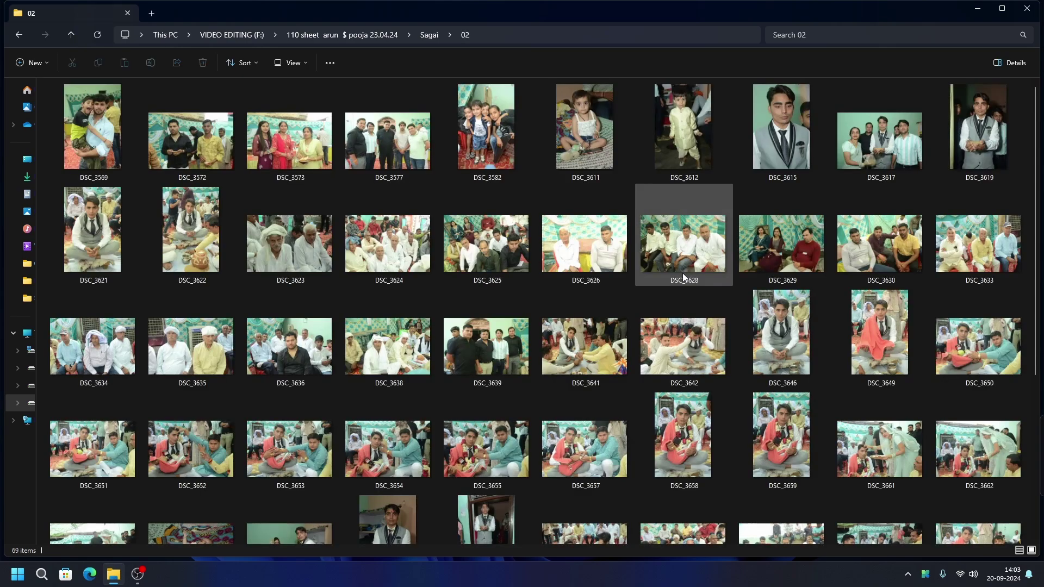
pyautogui.scroll(-5, 675, 277)
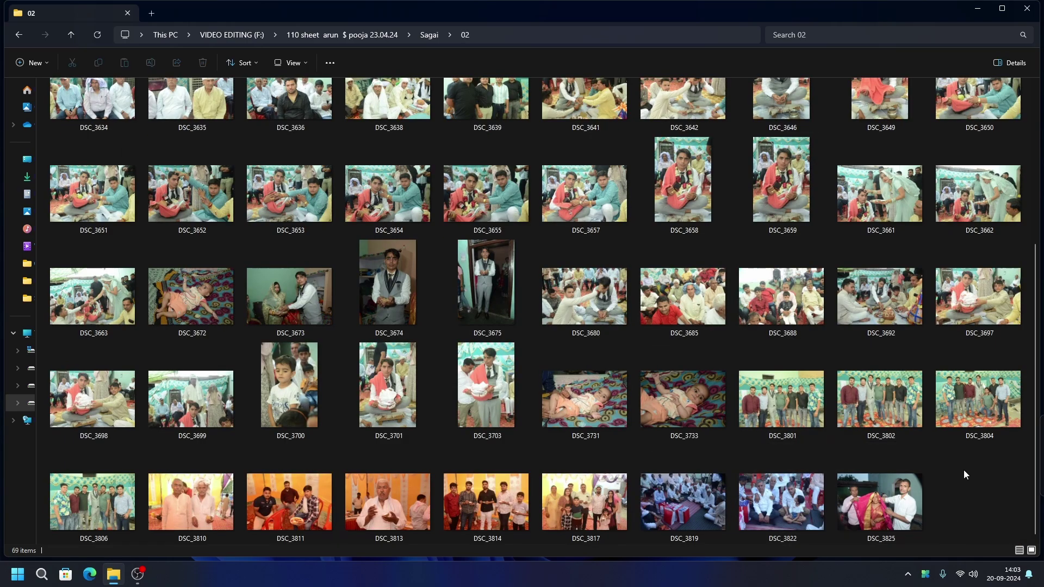
pyautogui.moveTo(902, 501); pyautogui.dragTo(175, 531)
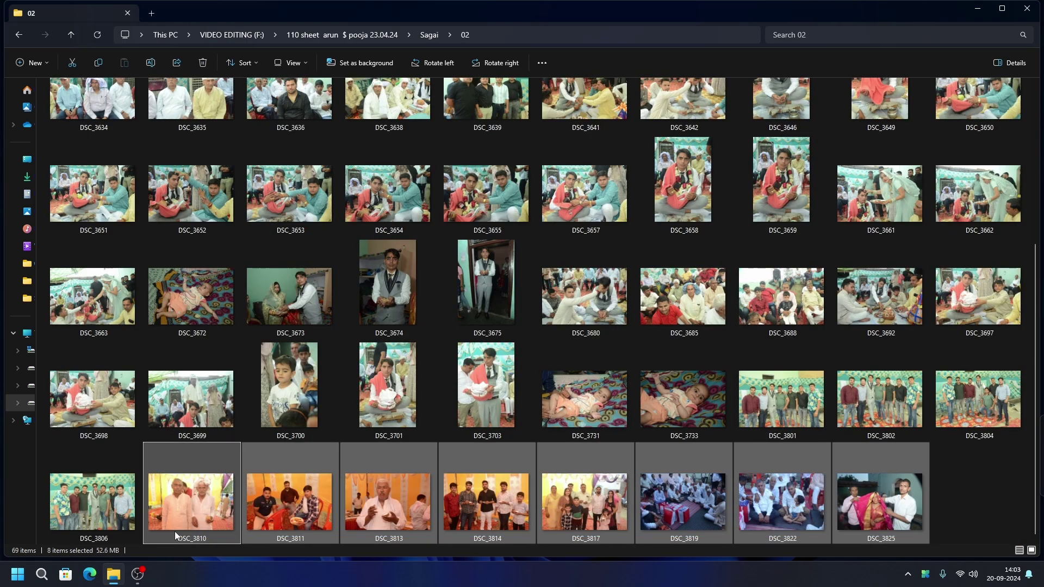
pyautogui.hotkey('ctrl', 'x')
# Create a Sagai subfolder named 04 and paste the cut photos into it
pyautogui.click(74, 34)
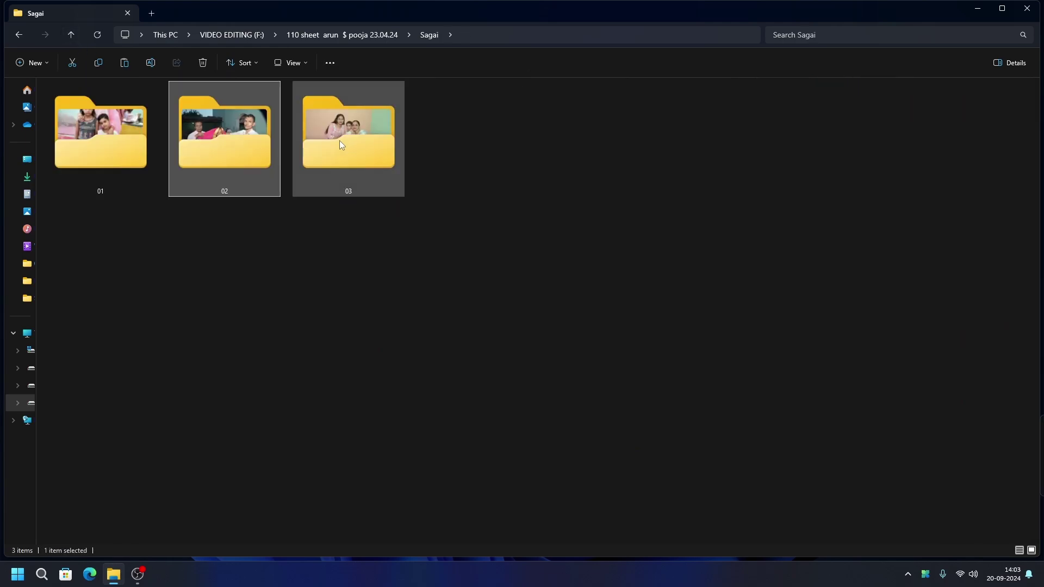
pyautogui.click(22, 64)
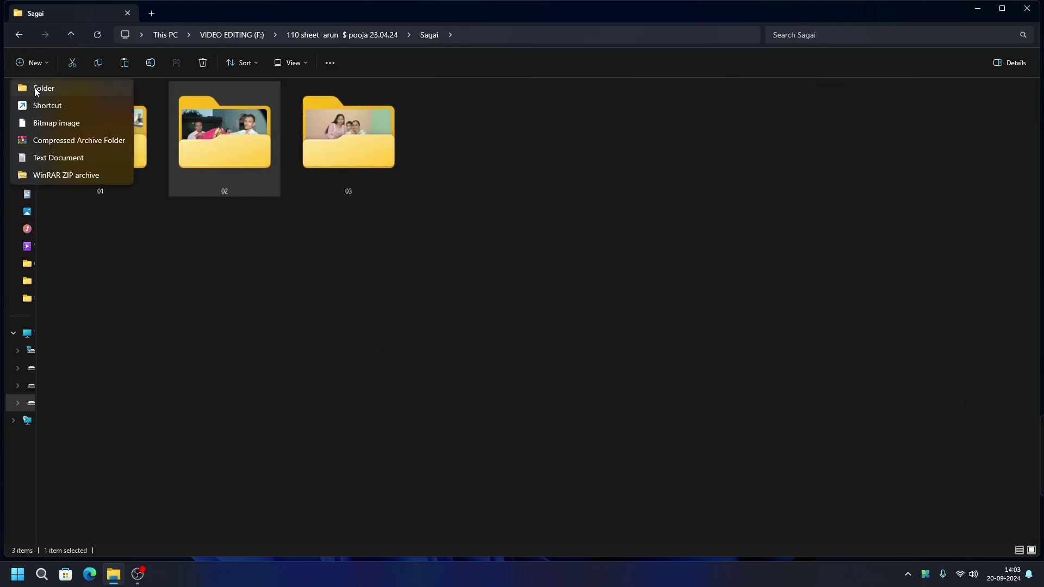
pyautogui.click(35, 88)
pyautogui.write('04')
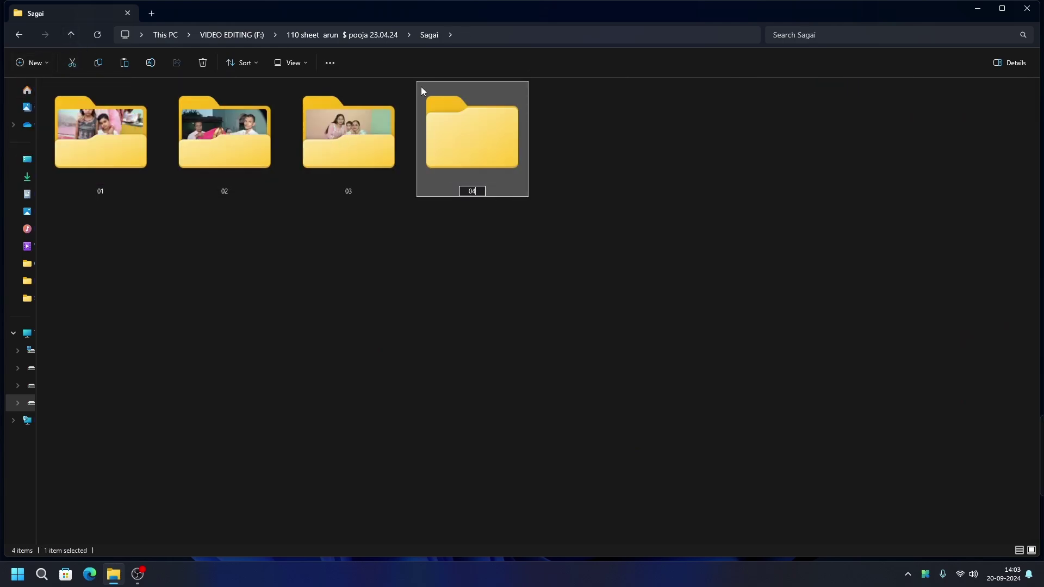
pyautogui.press('Return')
pyautogui.doubleClick(421, 87)
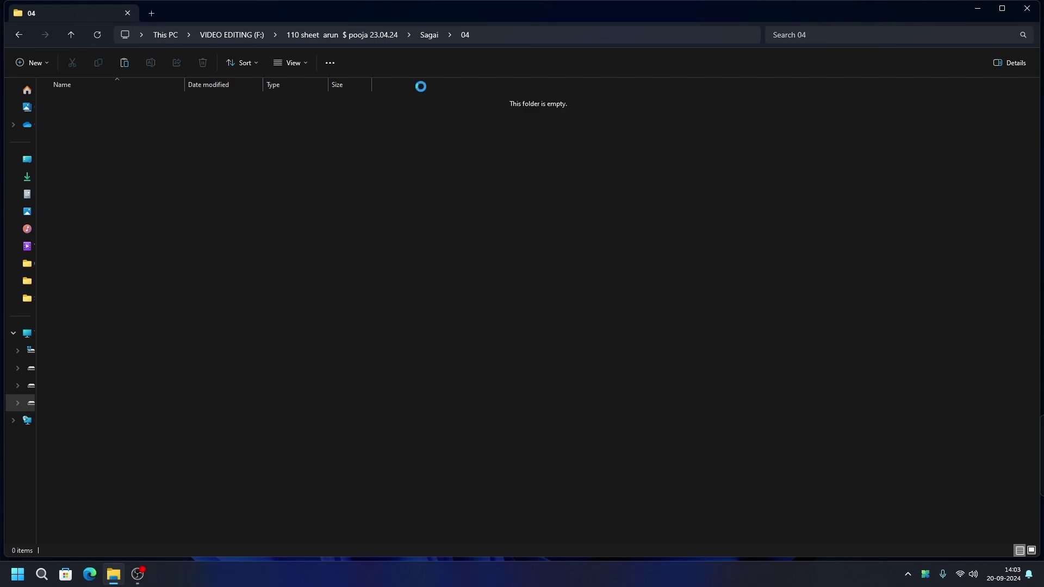
pyautogui.hotkey('alt', 'Left')
# Check the Sagai folder's total size and file count in its properties
pyautogui.scroll(1, 604, 238)
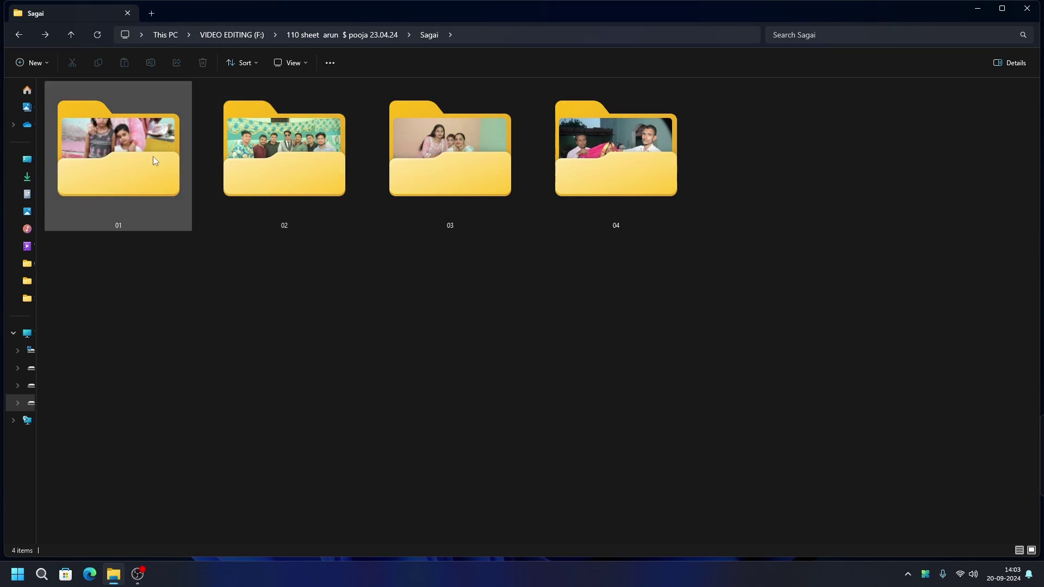
pyautogui.rightClick(543, 273)
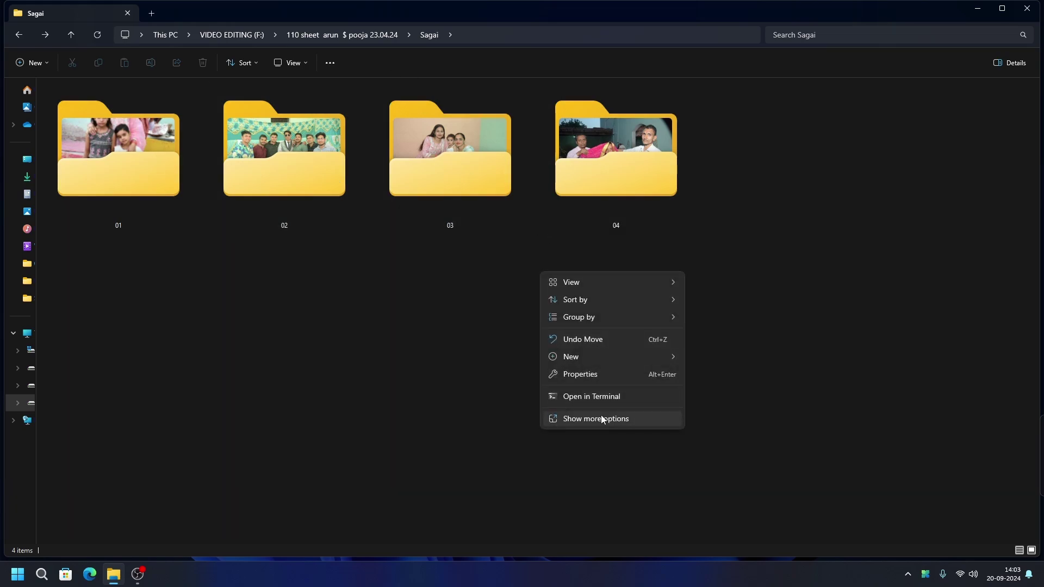
pyautogui.click(605, 377)
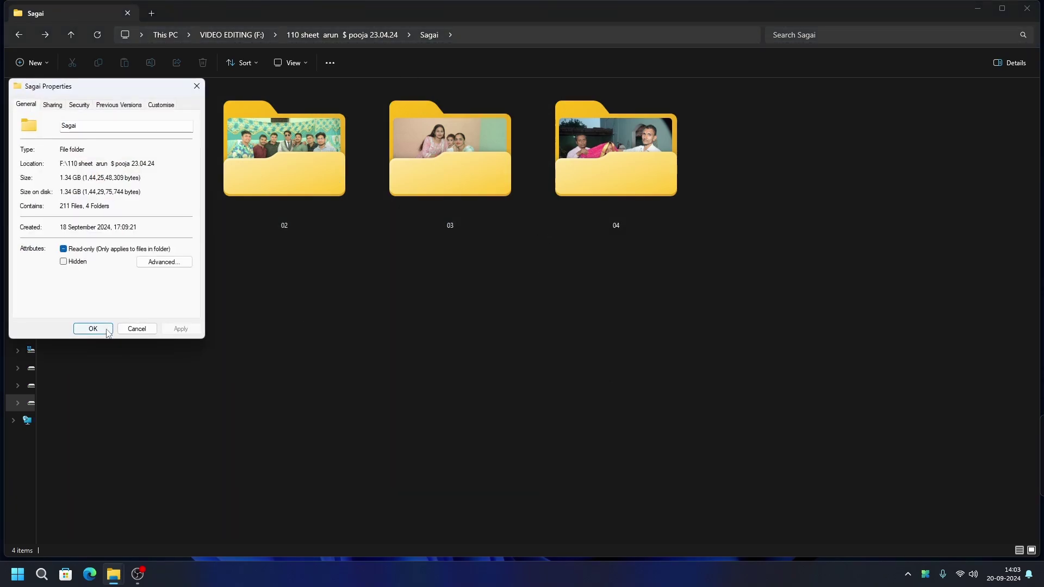
pyautogui.click(103, 333)
# Look over all the photos in Sagai subfolders 01 and 02, using enlarged thumbnails for folder 01
pyautogui.doubleClick(153, 151)
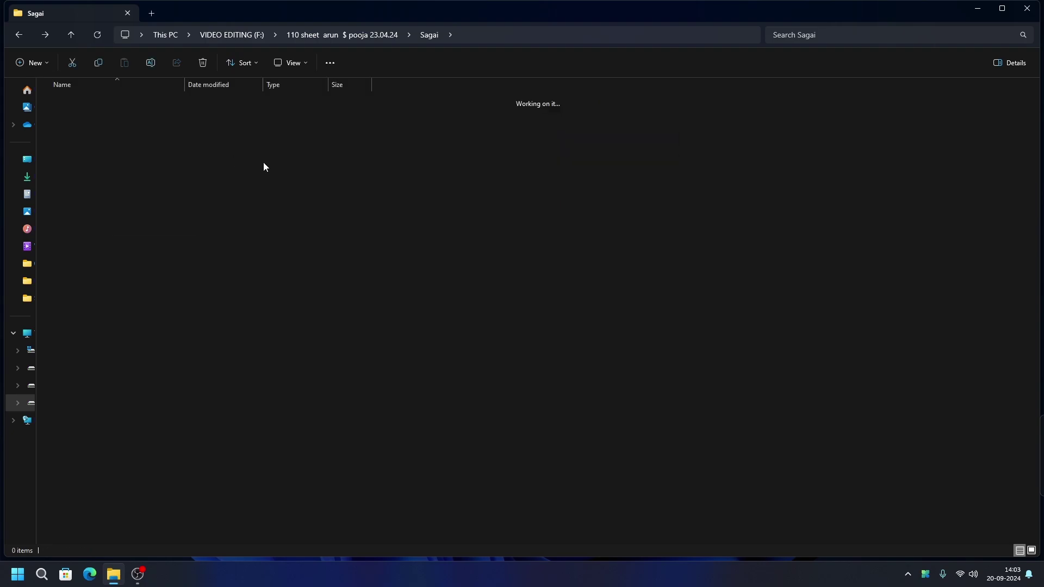
pyautogui.keyDown('ctrl'); pyautogui.scroll(3, 636, 305); pyautogui.keyUp('ctrl')
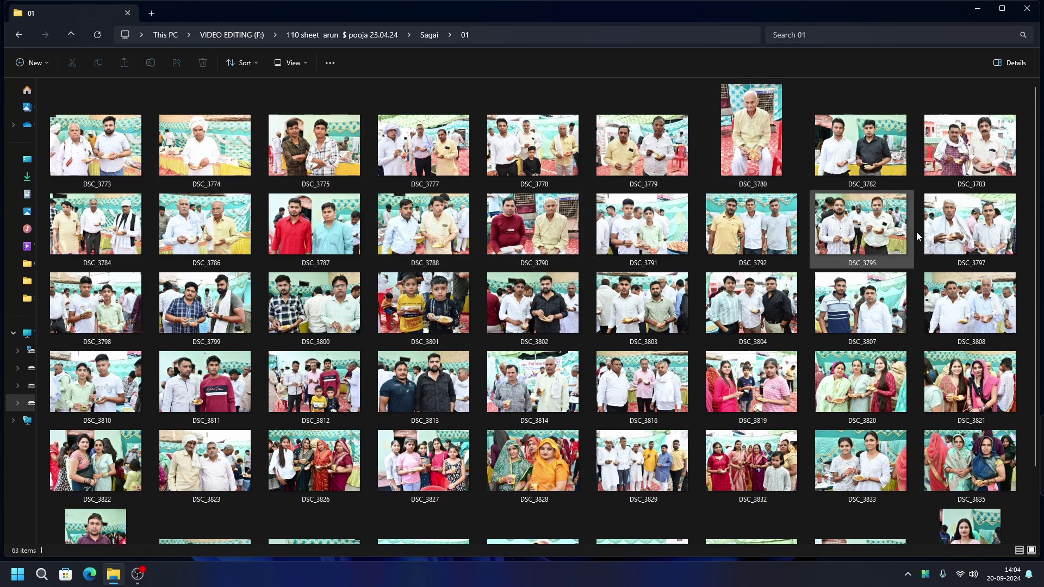
pyautogui.scroll(-3, 435, 367)
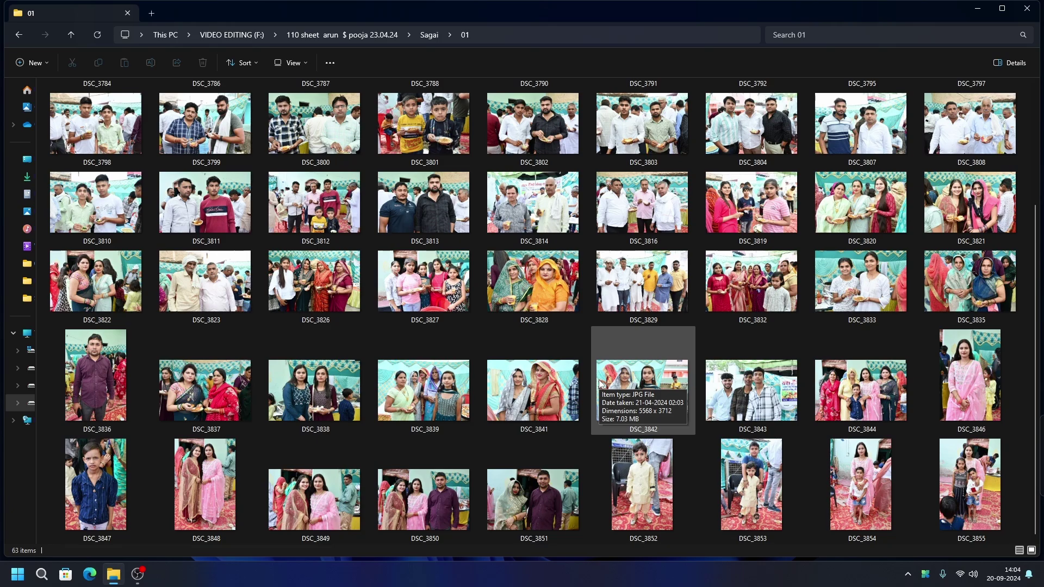
pyautogui.scroll(3, 624, 383)
pyautogui.scroll(-3, 639, 346)
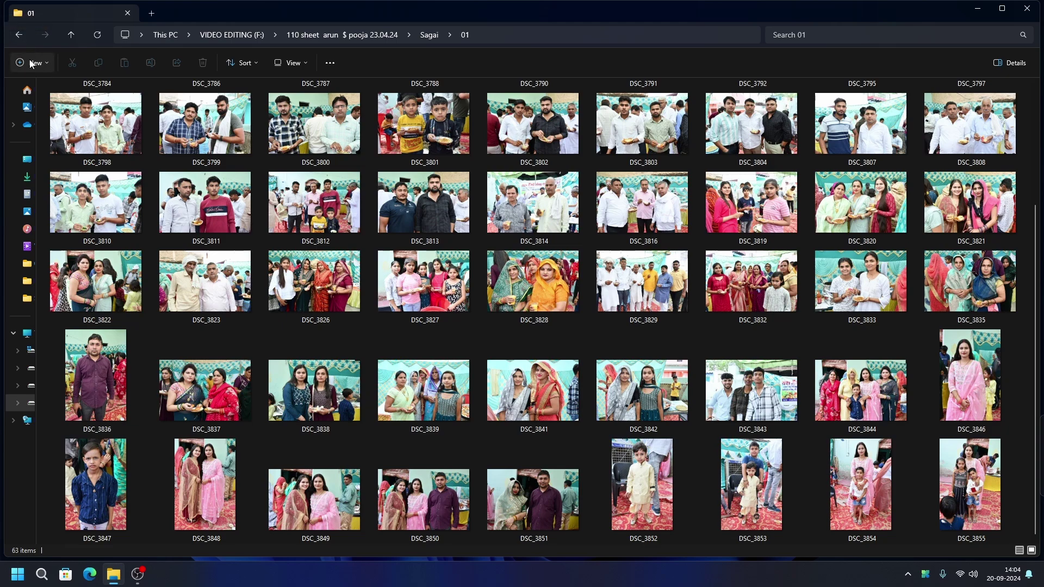
pyautogui.click(18, 35)
pyautogui.doubleClick(274, 186)
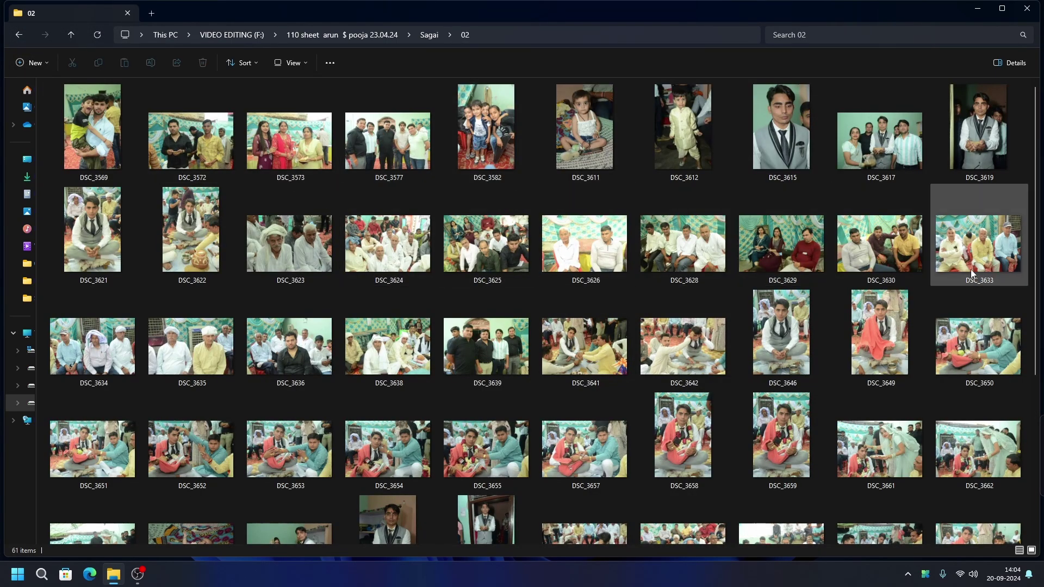
pyautogui.scroll(-3, 742, 353)
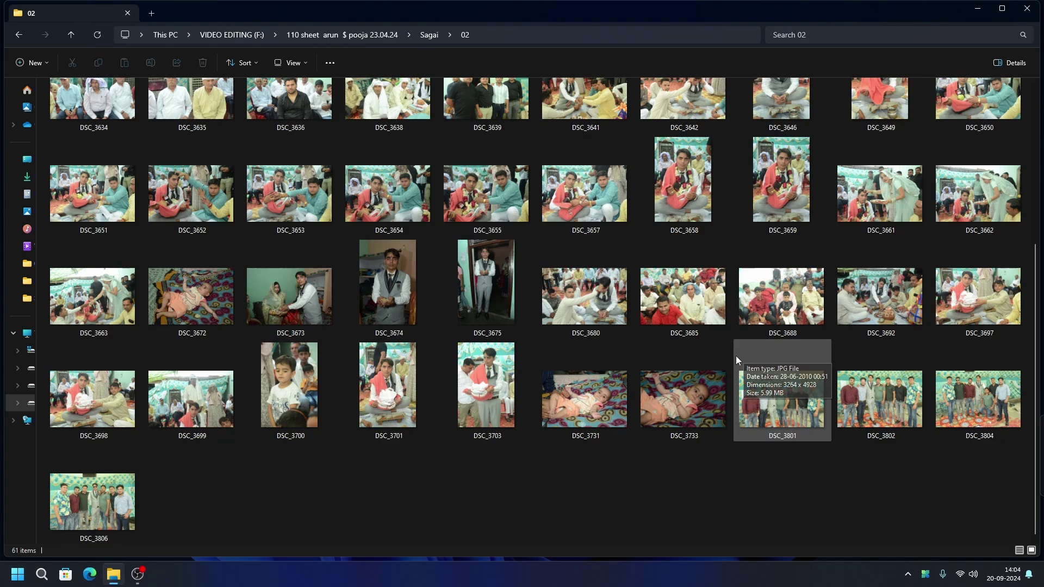
pyautogui.scroll(3, 605, 347)
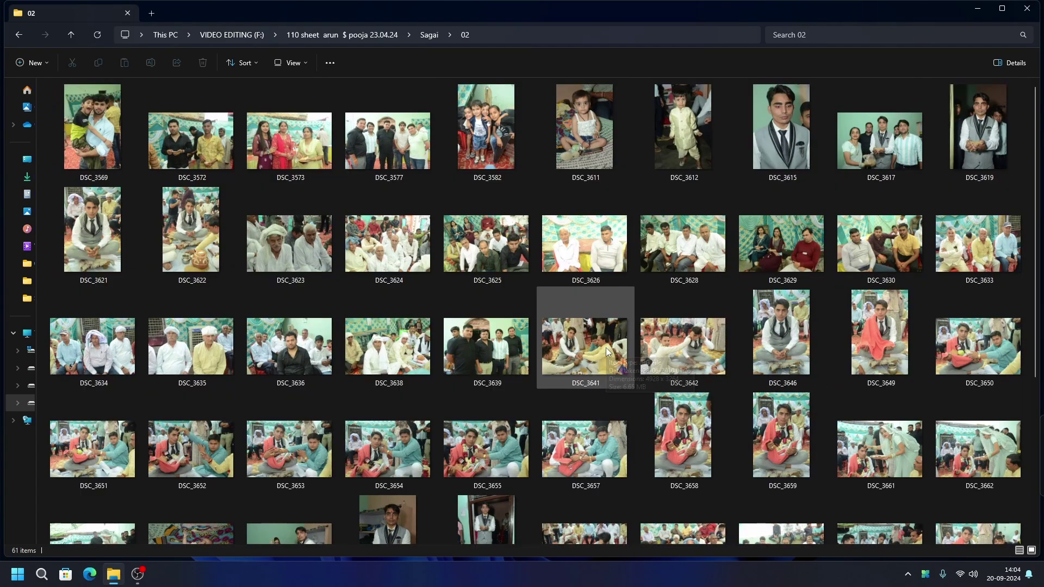
# Look over the photos in Sagai subfolders 03 and 04 with enlarged thumbnails, and return to the Sagai folder
pyautogui.click(71, 34)
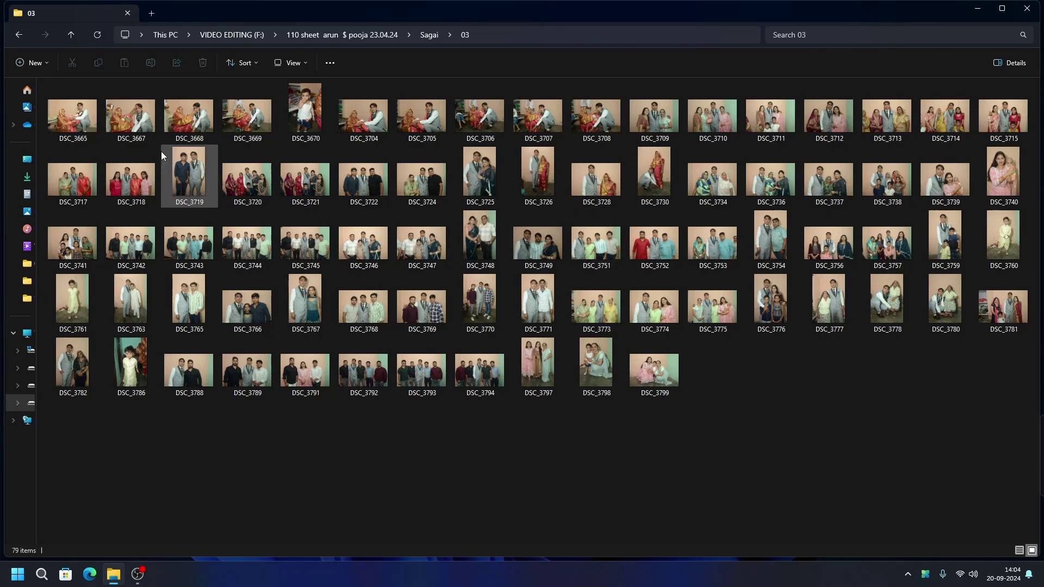
pyautogui.scroll(2, 511, 253)
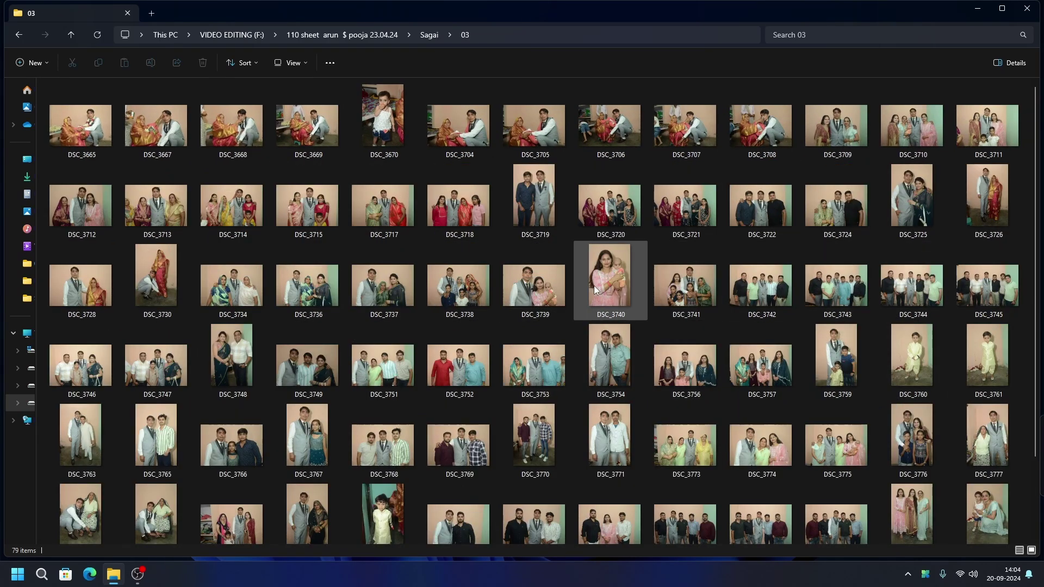
pyautogui.scroll(-1, 522, 413)
pyautogui.scroll(1, 435, 419)
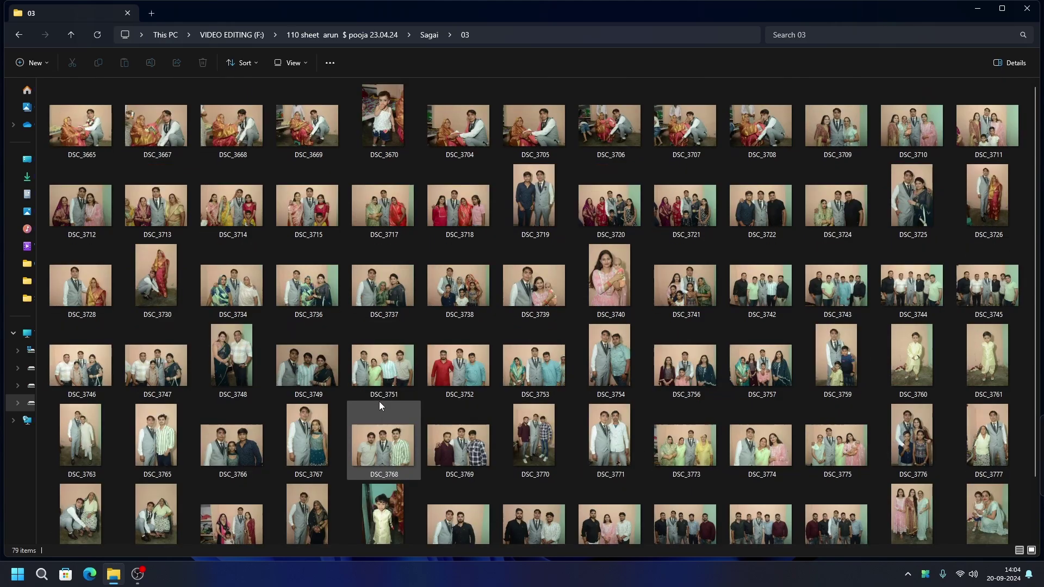
pyautogui.click(19, 35)
pyautogui.doubleClick(631, 184)
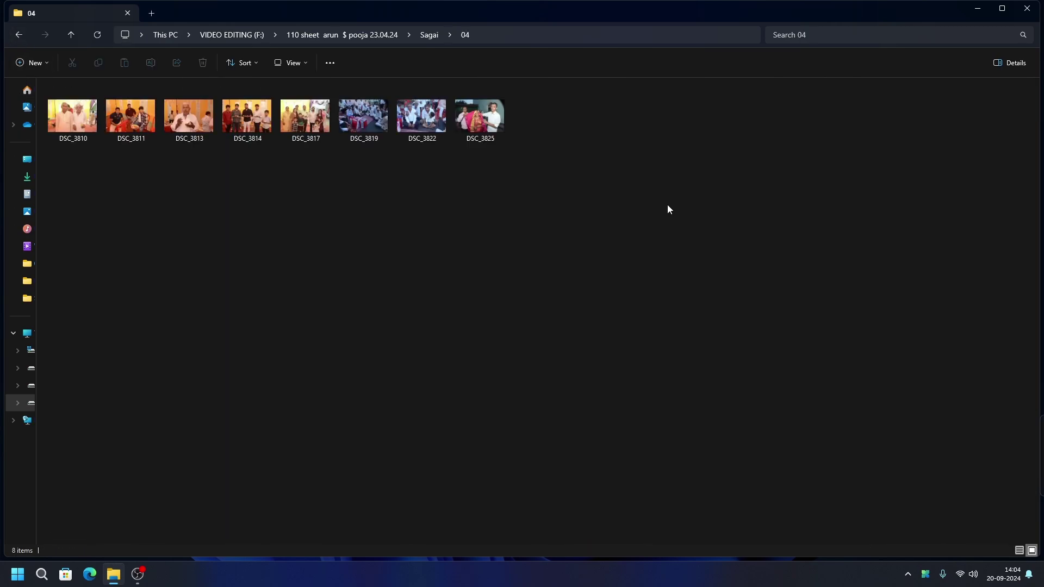
pyautogui.hotkey('ctrl', 'shift', '2')
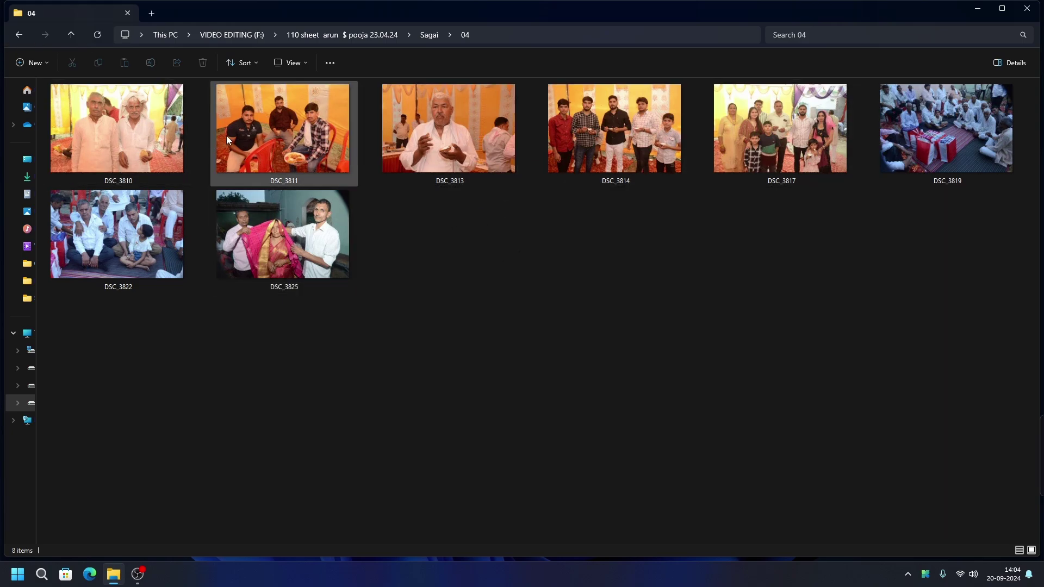
pyautogui.hotkey('alt', 'Left')
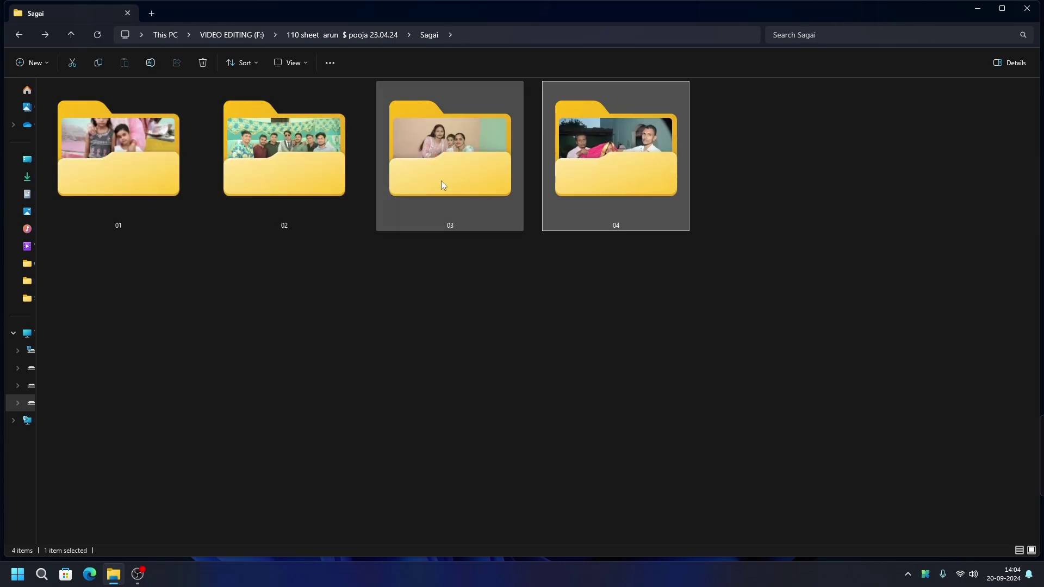
# Go to the main 110-sheet album folder and rename the Sagai folder as "01 Sagai"
pyautogui.hotkey('alt', 'Left')
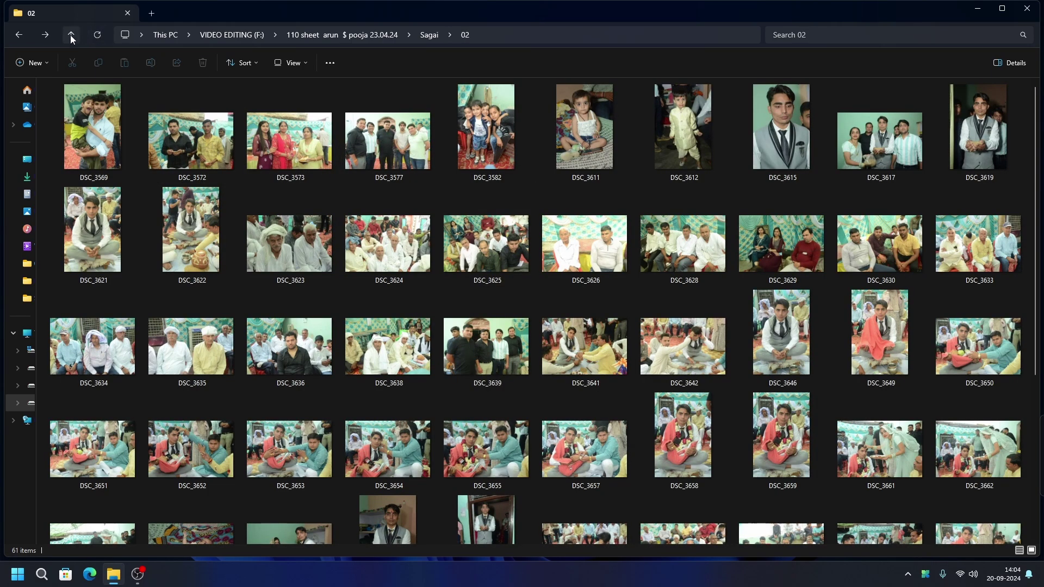
pyautogui.click(70, 35)
pyautogui.click(71, 35)
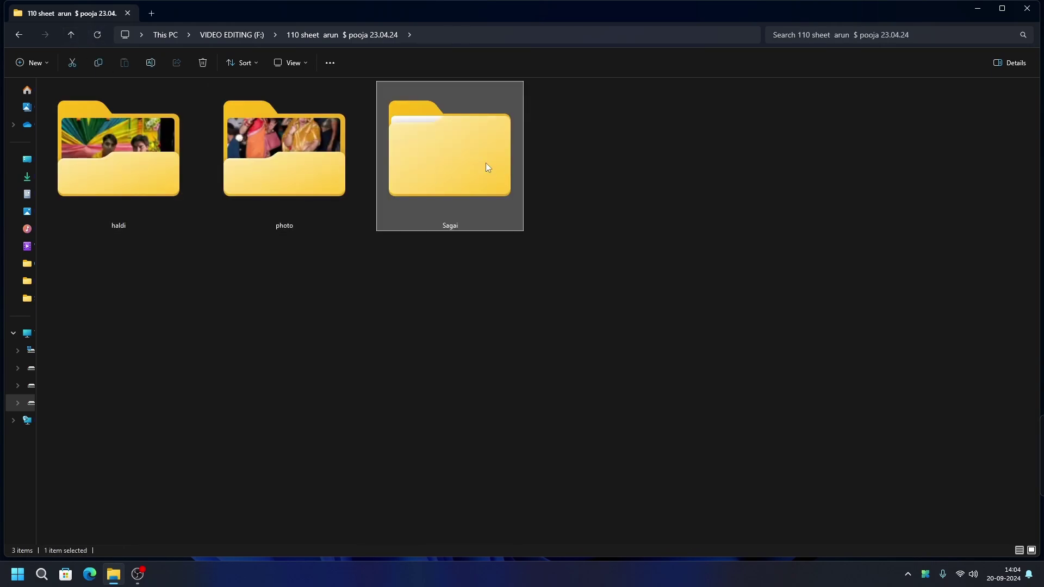
pyautogui.press('F2')
pyautogui.click(435, 226)
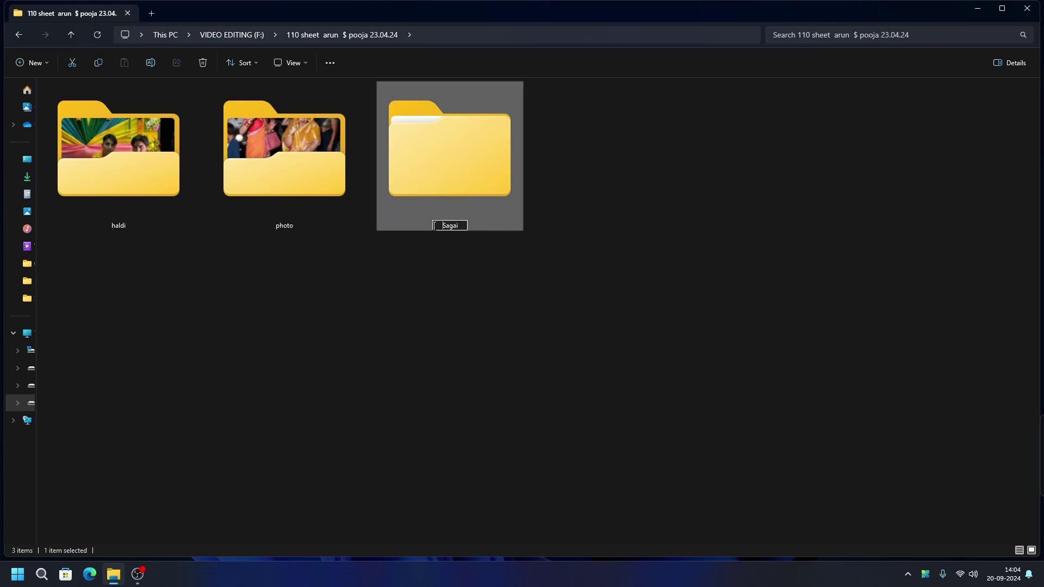
pyautogui.write('01')
pyautogui.press('Return')
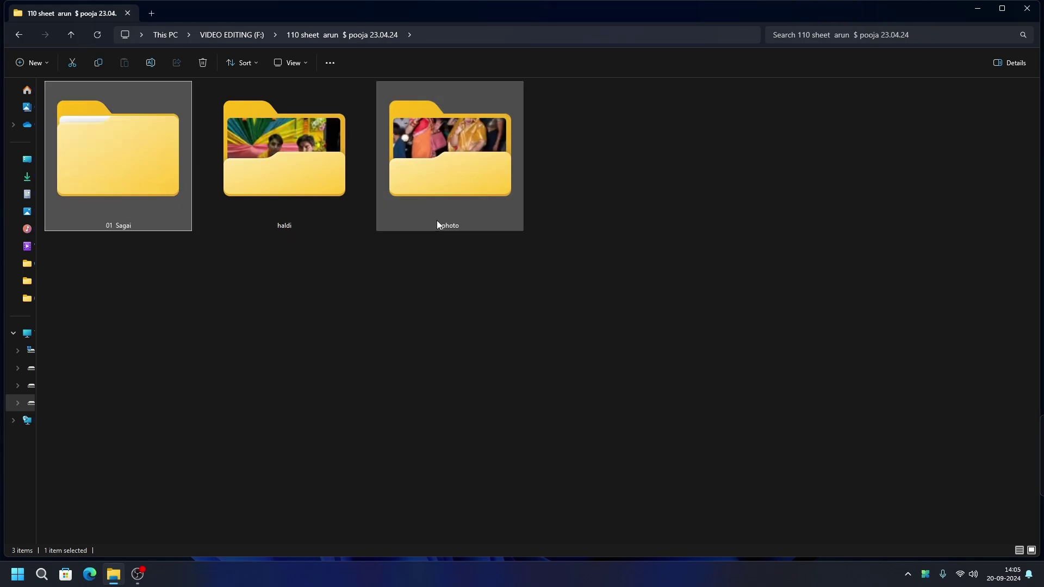
# Look over the photos in the haldi folder and rename that folder as "02 haldi"
pyautogui.click(263, 176)
pyautogui.doubleClick(263, 176)
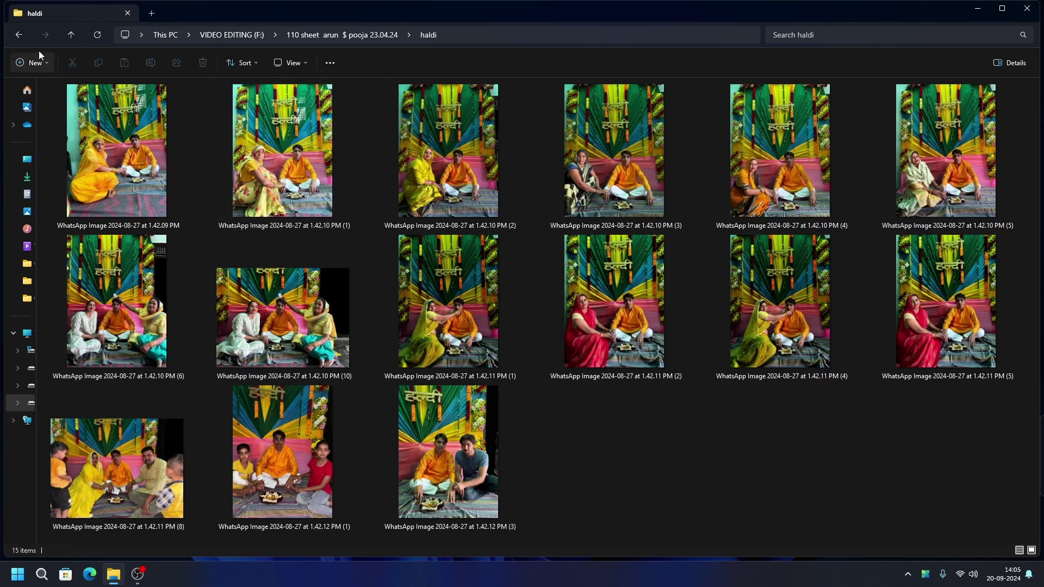
pyautogui.click(23, 35)
pyautogui.press('F2')
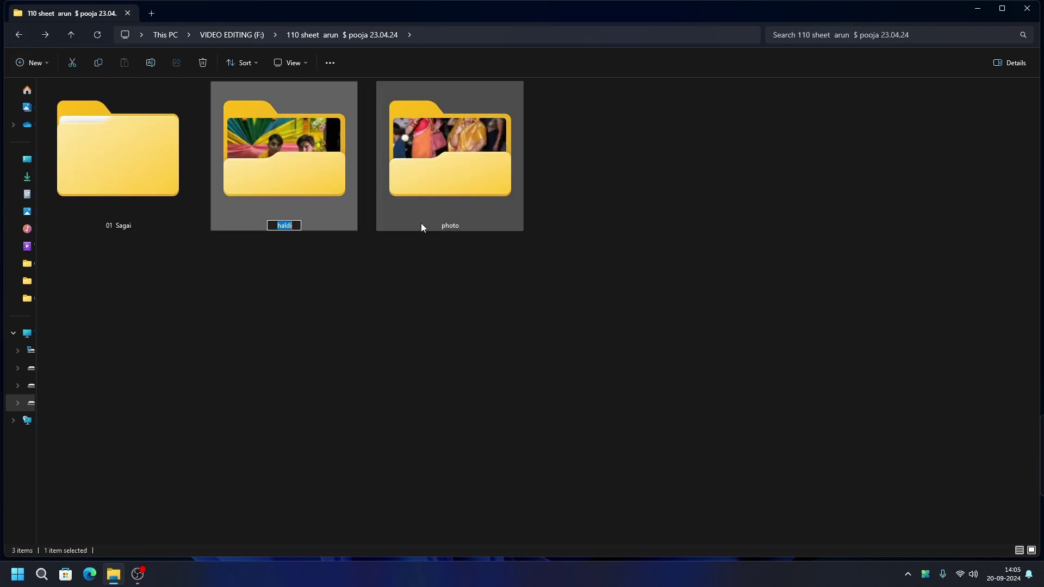
pyautogui.press('Home')
pyautogui.write('02')
pyautogui.press('Return')
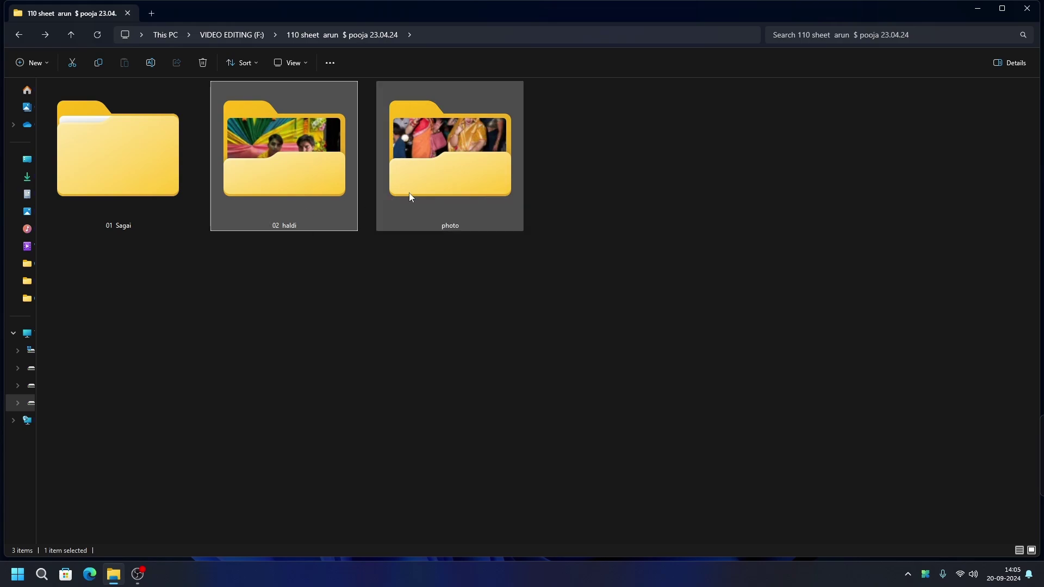
# In the photo folder, move the photos DSC_0130 through DSC_0283 into a new subfolder named "03 Nikrosi"
pyautogui.doubleClick(436, 178)
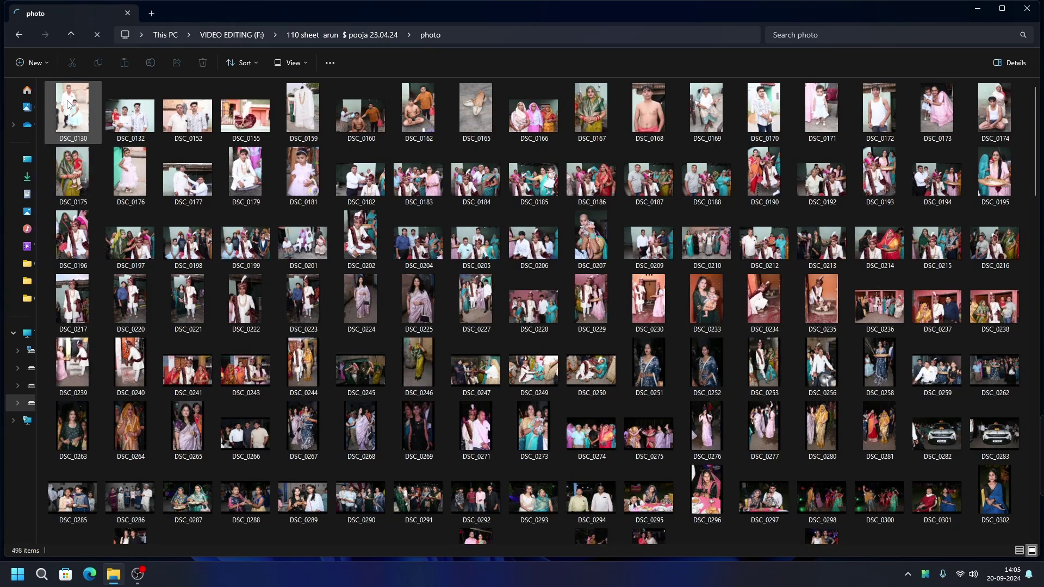
pyautogui.click(69, 104)
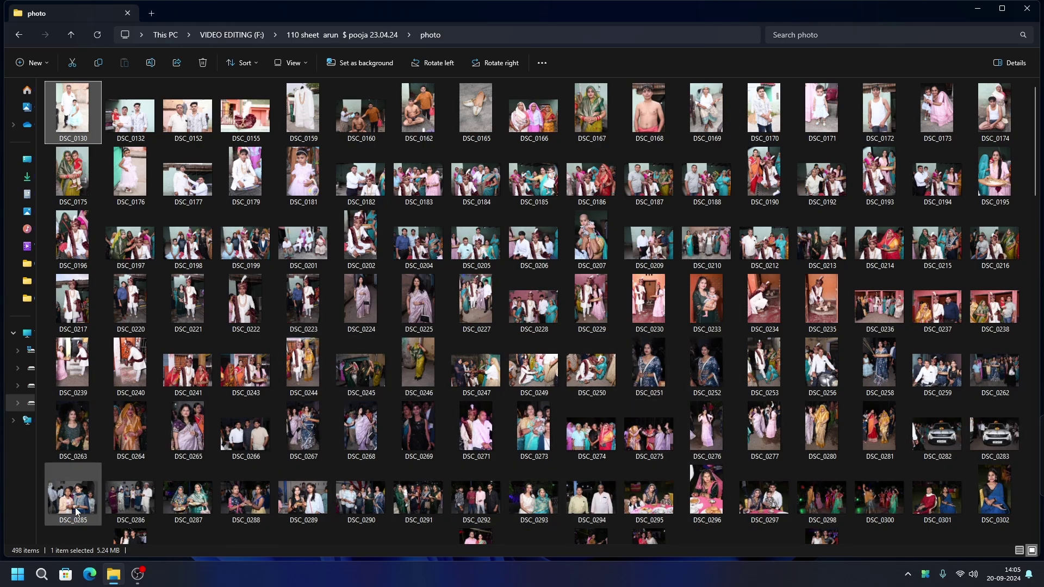
pyautogui.keyDown('shift'); pyautogui.click(984, 440); pyautogui.keyUp('shift')
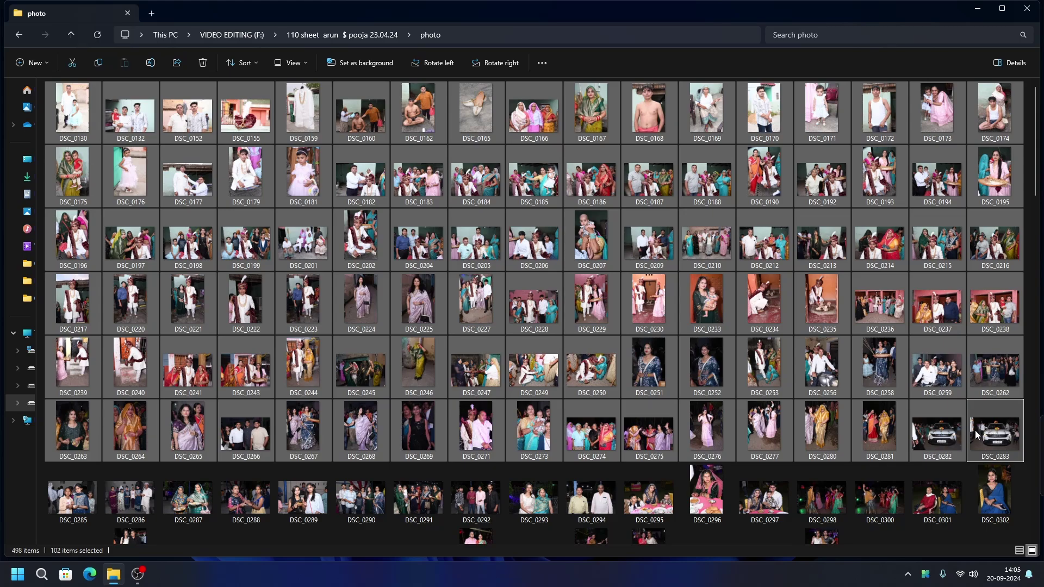
pyautogui.hotkey('ctrl', 'x')
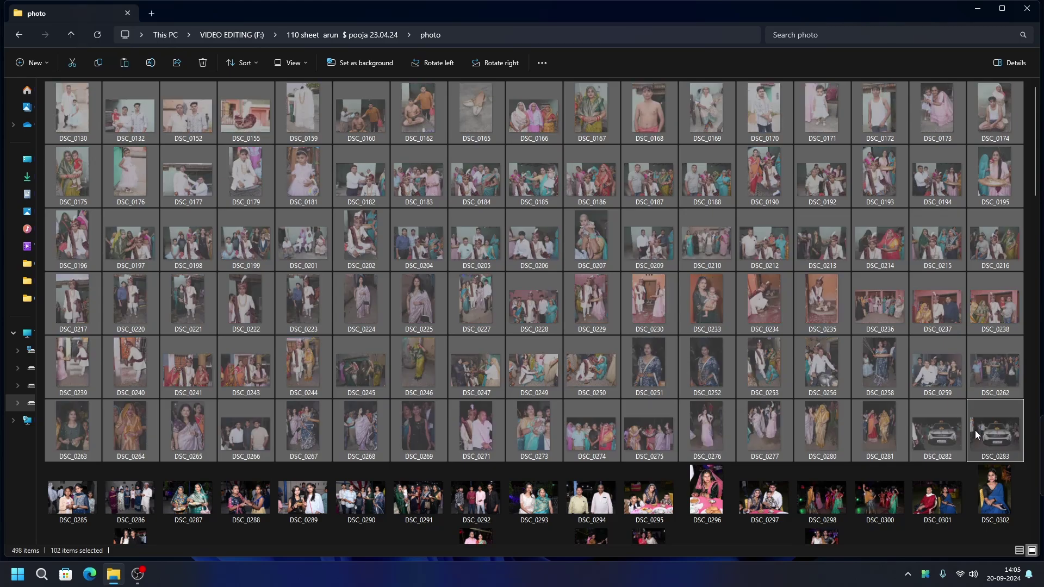
pyautogui.click(32, 63)
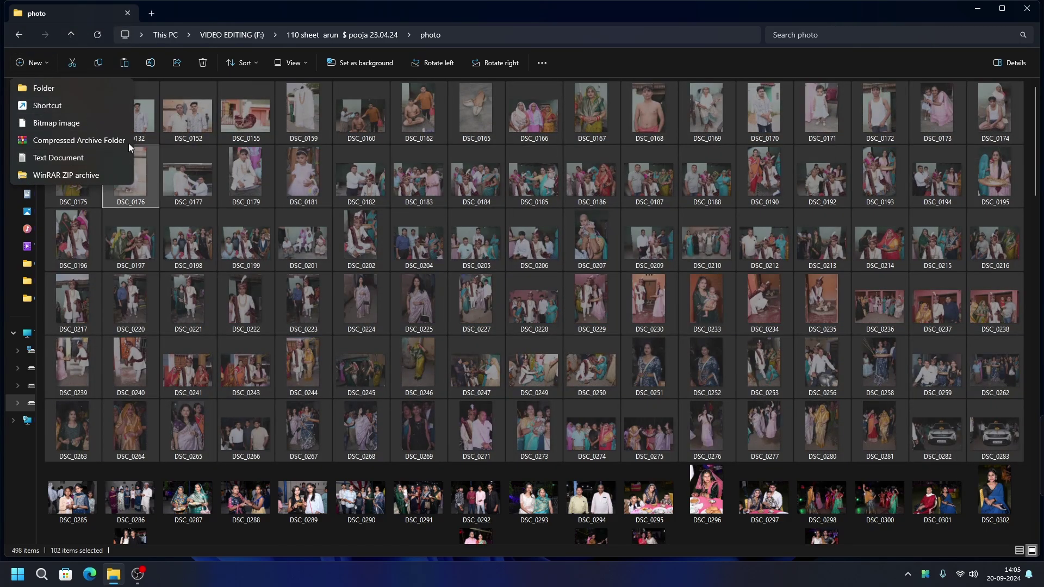
pyautogui.click(51, 93)
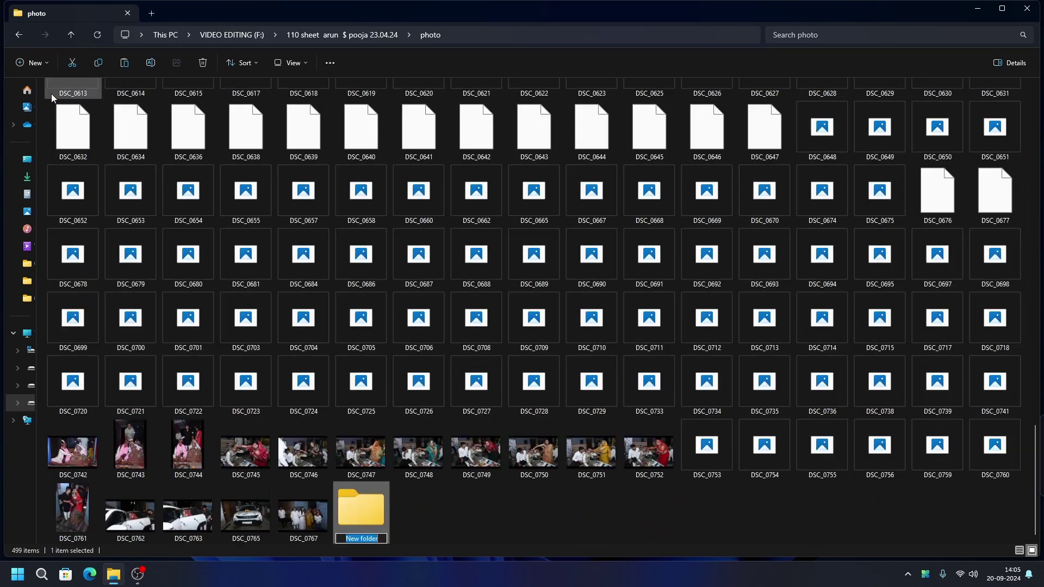
pyautogui.write('03 N')
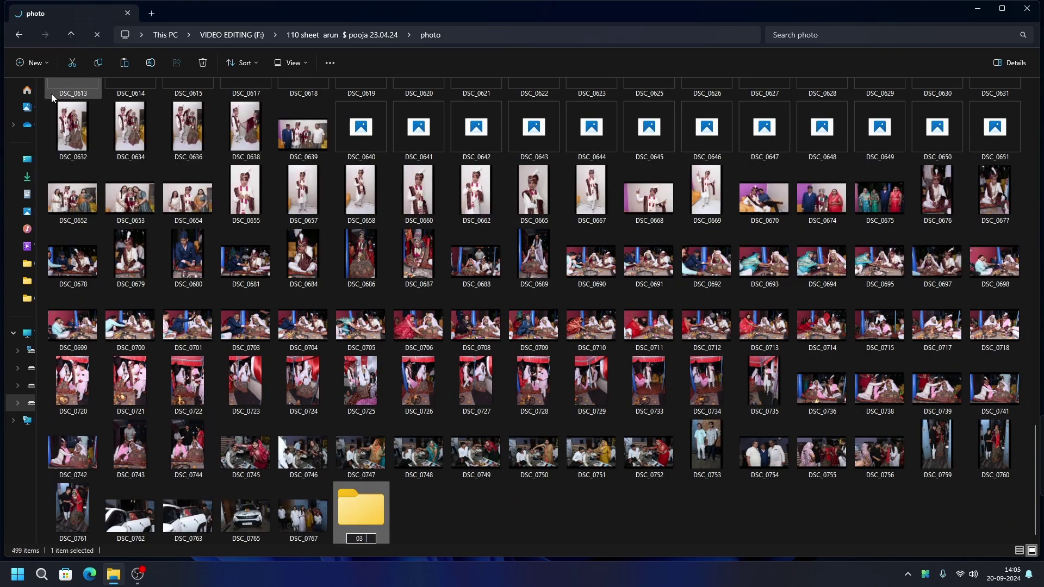
pyautogui.write('ikrosi')
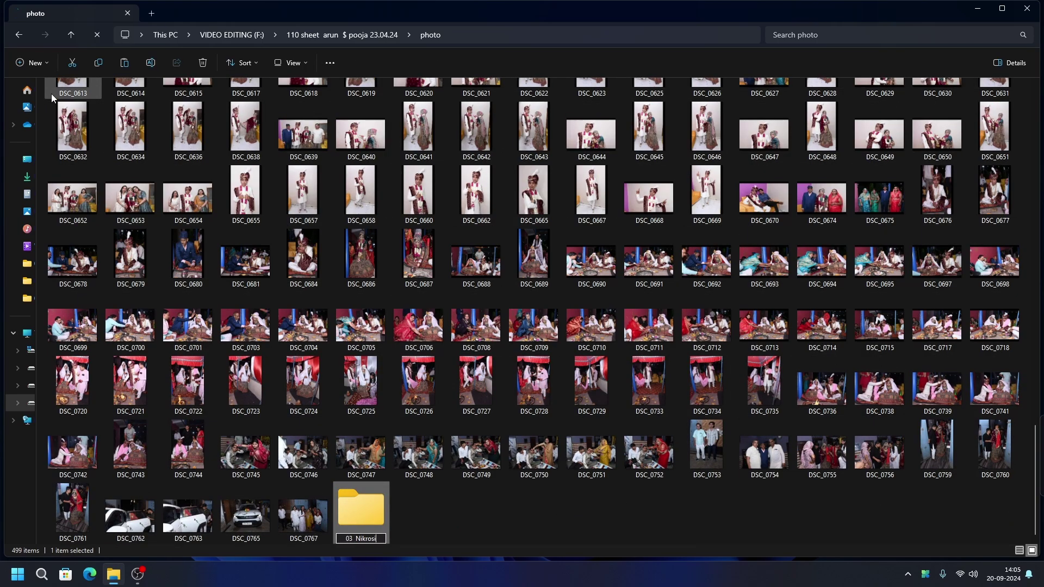
pyautogui.press('Return')
pyautogui.press('Return')
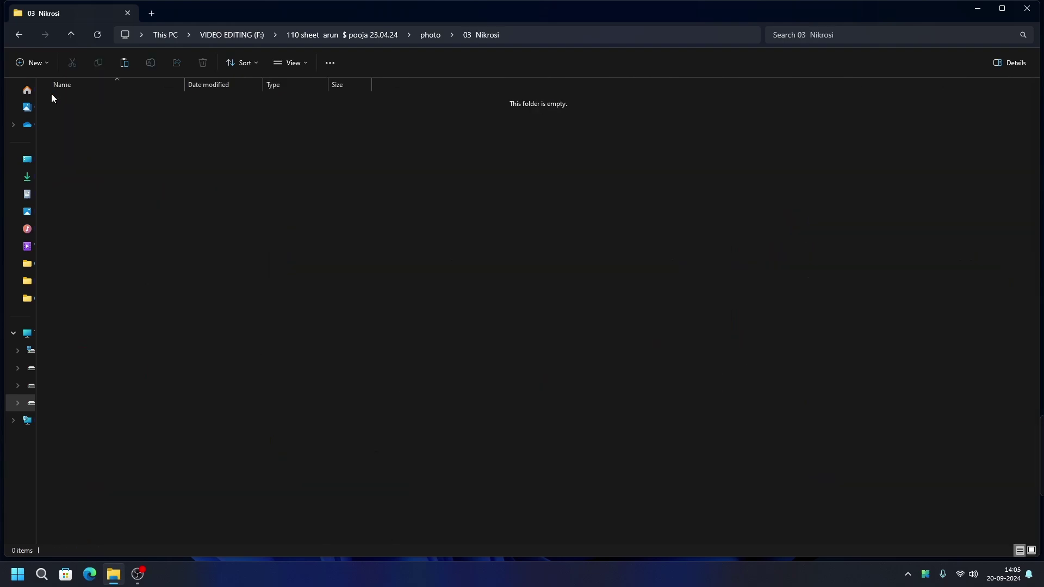
pyautogui.hotkey('ctrl', 'v')
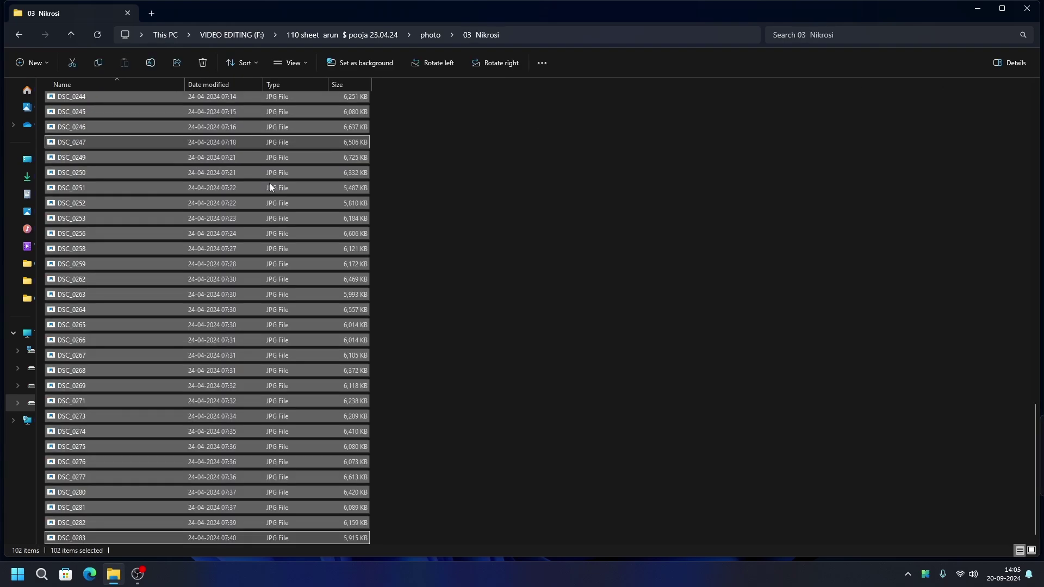
# Show the photos in the 03 Nikrosi folder as enlarged thumbnails and clear the selection
pyautogui.scroll(2, 474, 359)
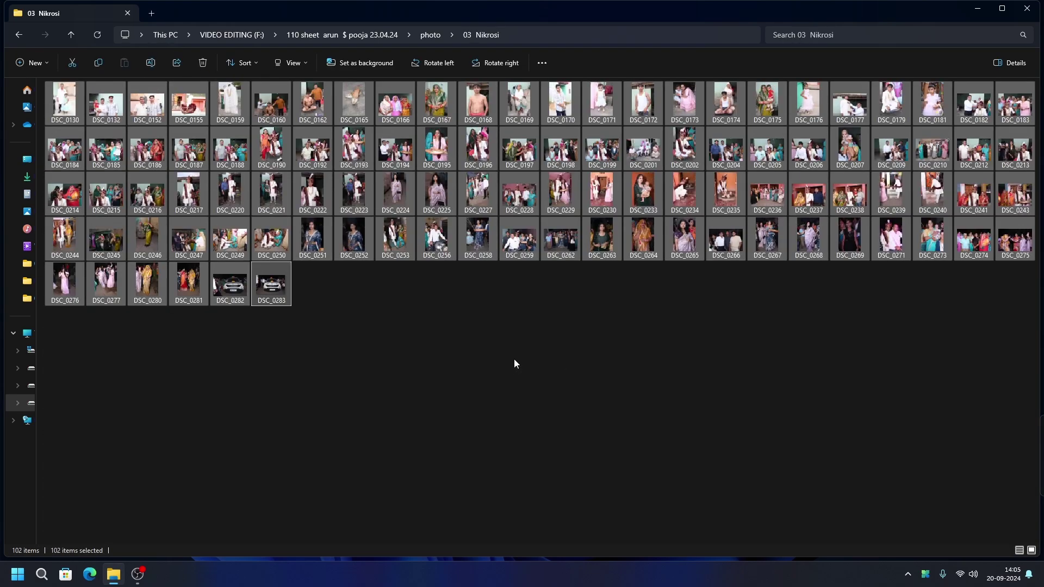
pyautogui.scroll(3, 516, 363)
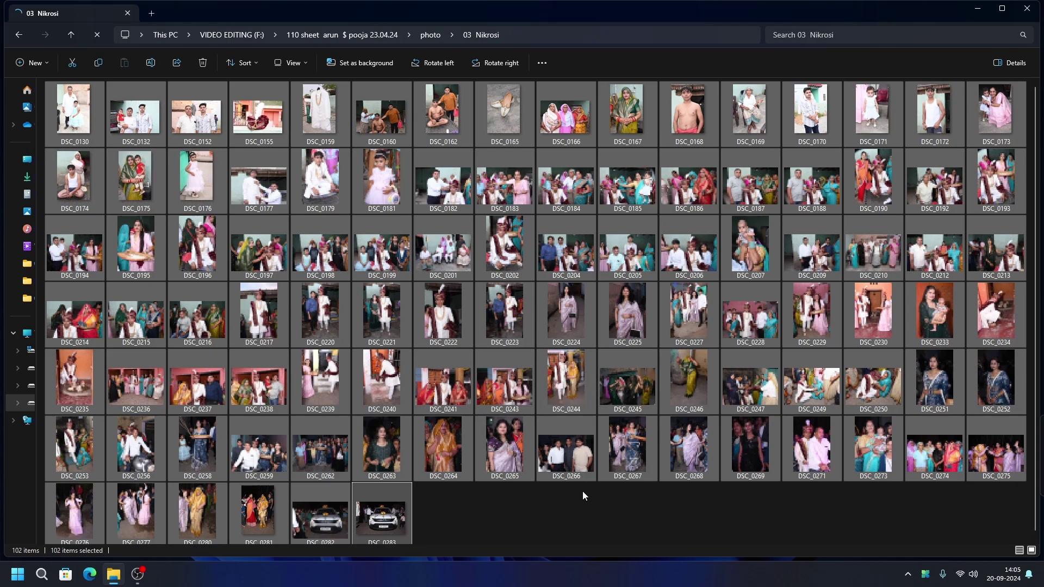
pyautogui.click(582, 491)
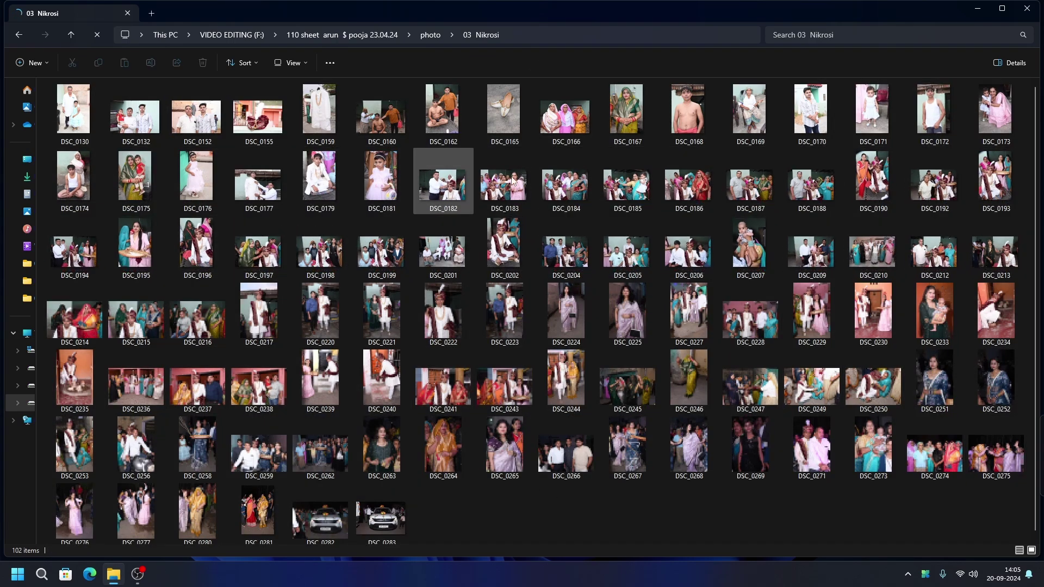
# Cut the photos DSC_0130, 0132, 0152, 0155, 0159, 0162, 0168 to 0172, 0177, 0179, 0181, 0207, 0233 and 0239
pyautogui.click(73, 111)
pyautogui.keyDown('ctrl'); pyautogui.click(133, 126); pyautogui.keyUp('ctrl')
pyautogui.keyDown('ctrl'); pyautogui.click(196, 116); pyautogui.keyUp('ctrl')
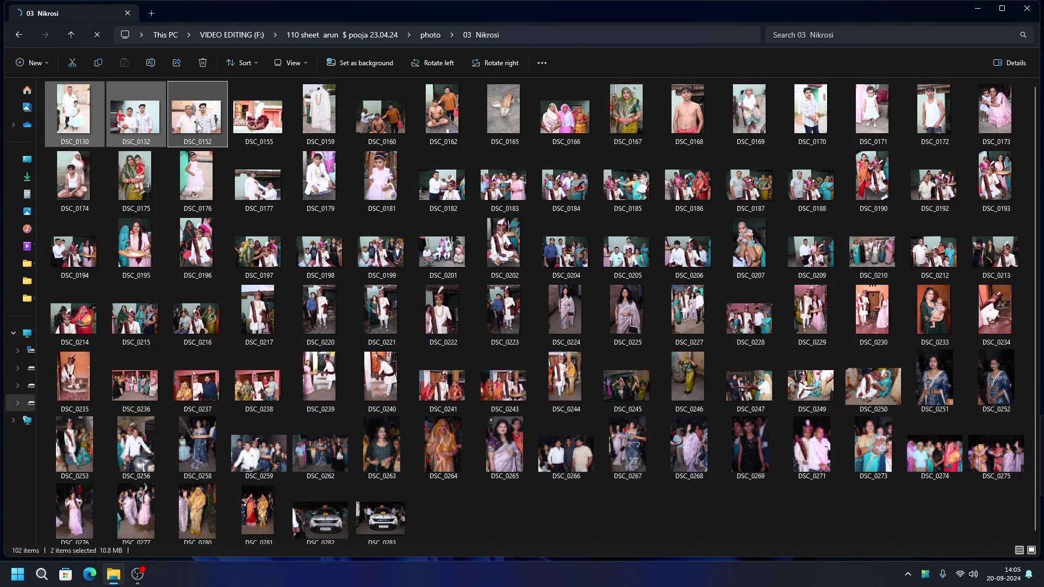
pyautogui.keyDown('ctrl'); pyautogui.click(258, 115); pyautogui.keyUp('ctrl')
pyautogui.keyDown('ctrl'); pyautogui.click(319, 112); pyautogui.keyUp('ctrl')
pyautogui.keyDown('ctrl'); pyautogui.click(434, 127); pyautogui.keyUp('ctrl')
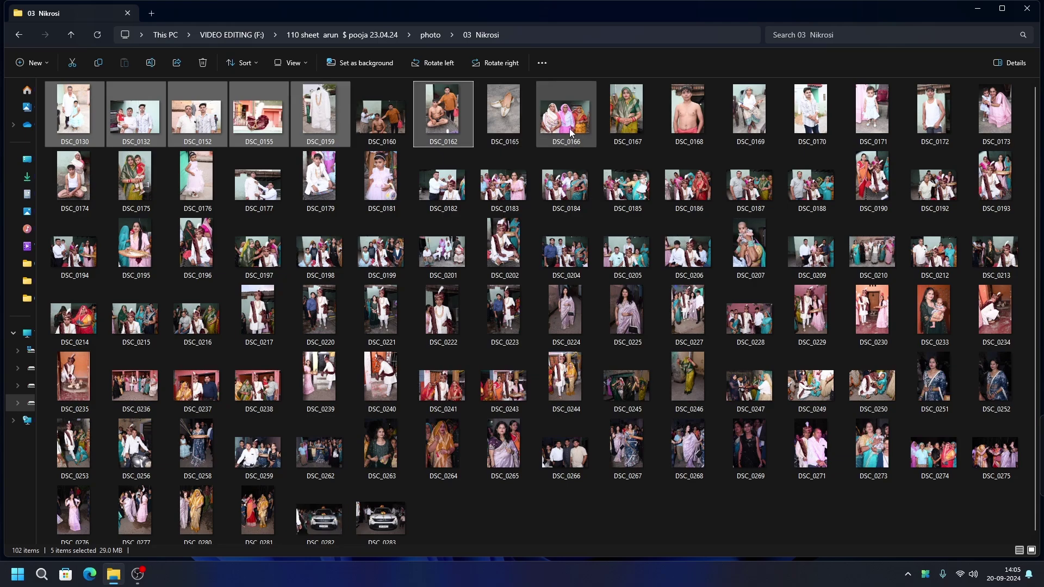
pyautogui.keyDown('ctrl'); pyautogui.click(684, 131); pyautogui.keyUp('ctrl')
pyautogui.keyDown('ctrl'); pyautogui.click(749, 130); pyautogui.keyUp('ctrl')
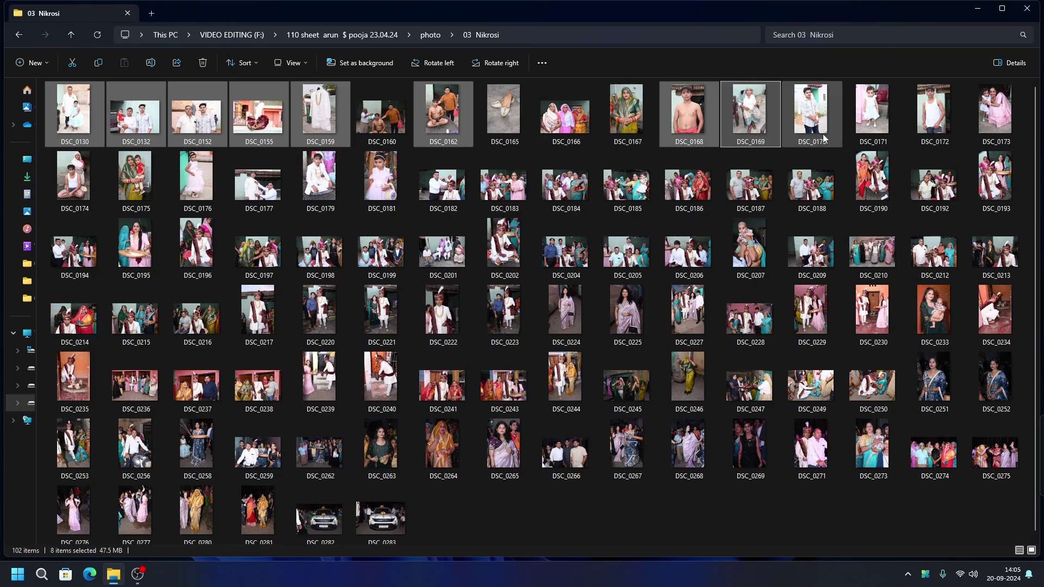
pyautogui.keyDown('ctrl'); pyautogui.click(818, 133); pyautogui.keyUp('ctrl')
pyautogui.keyDown('ctrl'); pyautogui.click(949, 137); pyautogui.keyUp('ctrl')
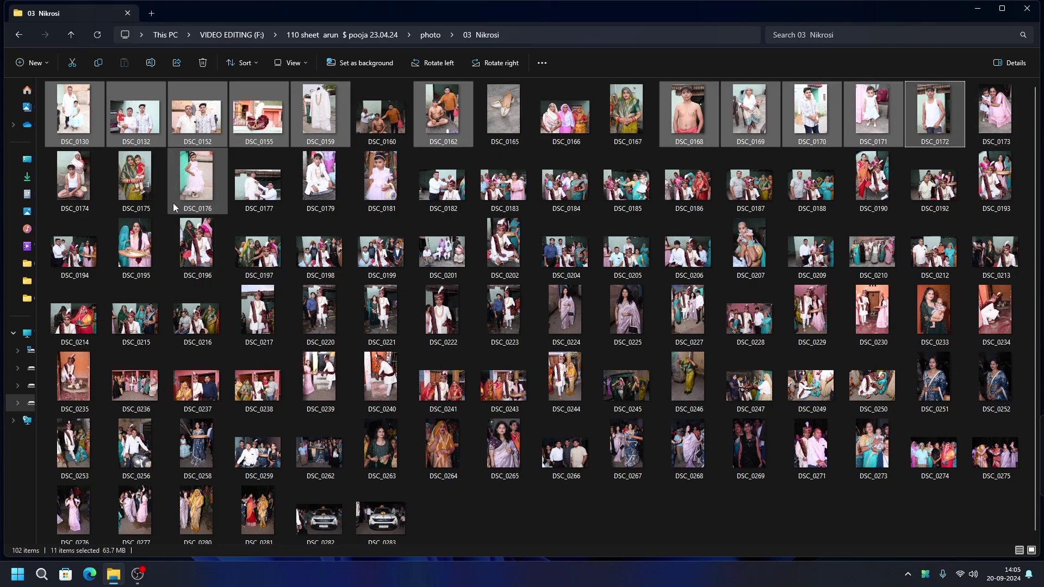
pyautogui.keyDown('ctrl'); pyautogui.click(254, 201); pyautogui.keyUp('ctrl')
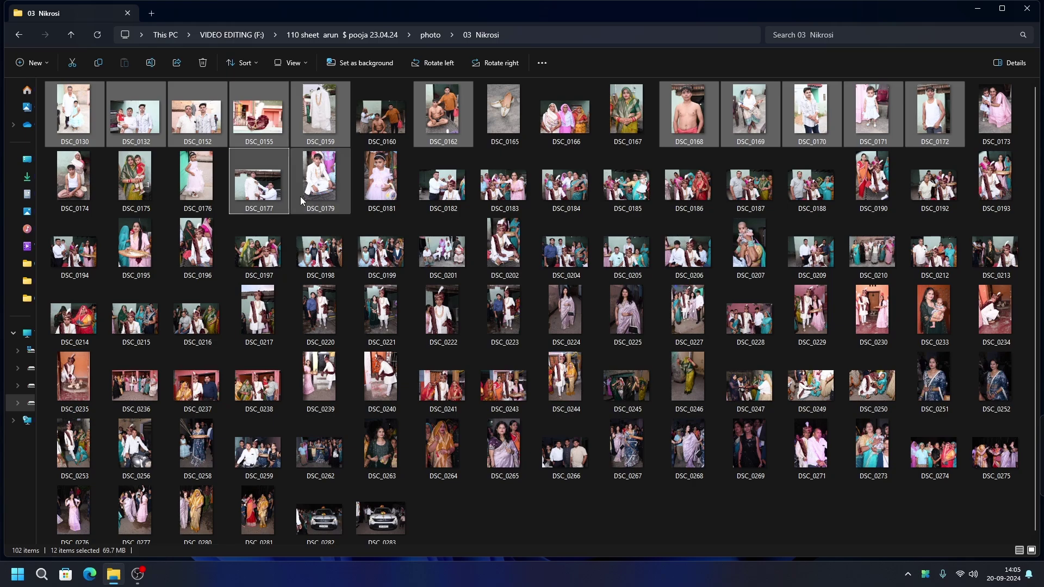
pyautogui.keyDown('ctrl'); pyautogui.click(313, 195); pyautogui.keyUp('ctrl')
pyautogui.keyDown('ctrl'); pyautogui.click(380, 197); pyautogui.keyUp('ctrl')
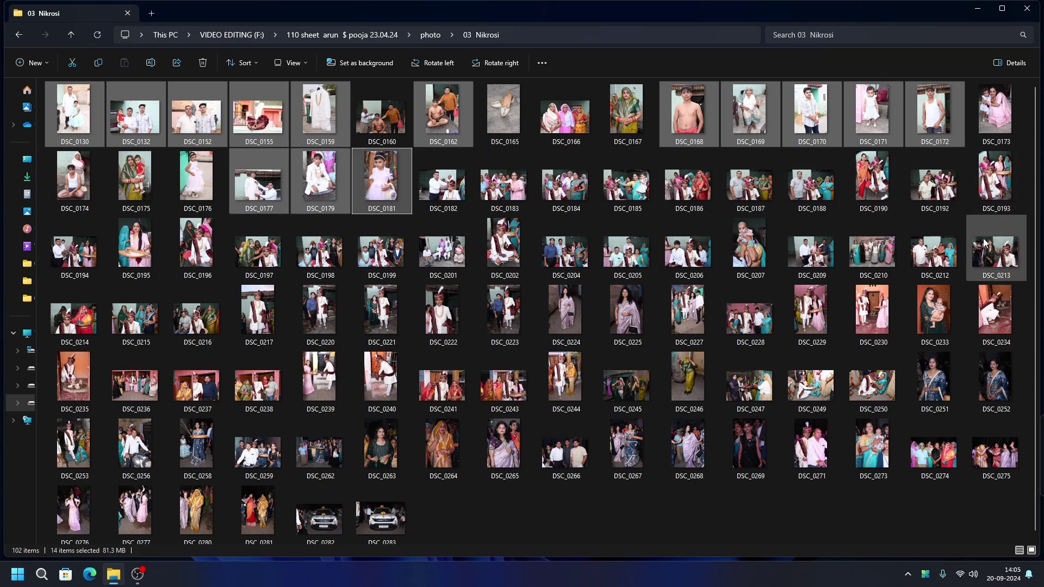
pyautogui.keyDown('ctrl'); pyautogui.click(752, 257); pyautogui.keyUp('ctrl')
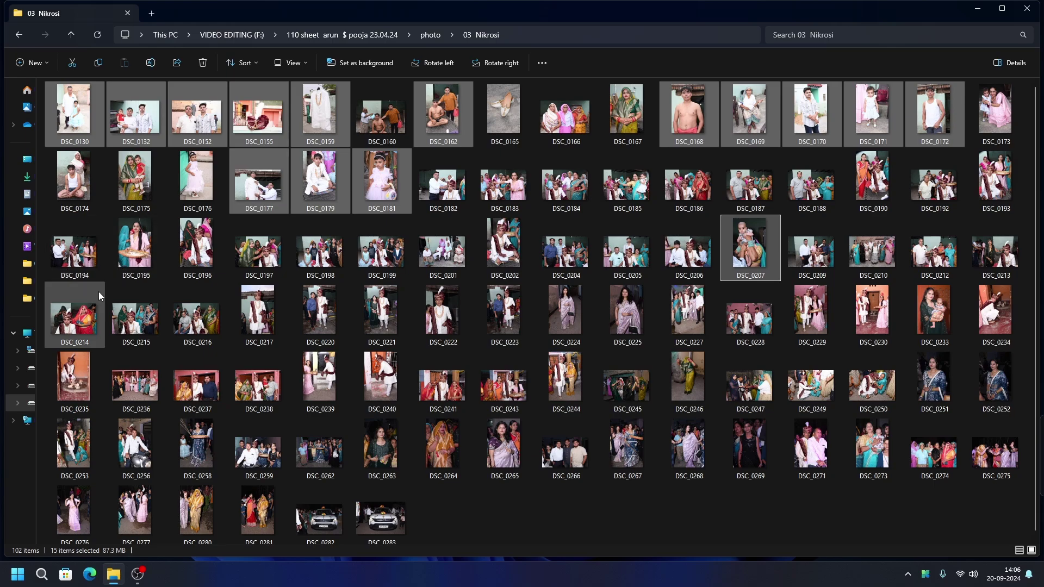
pyautogui.keyDown('ctrl'); pyautogui.click(329, 381); pyautogui.keyUp('ctrl')
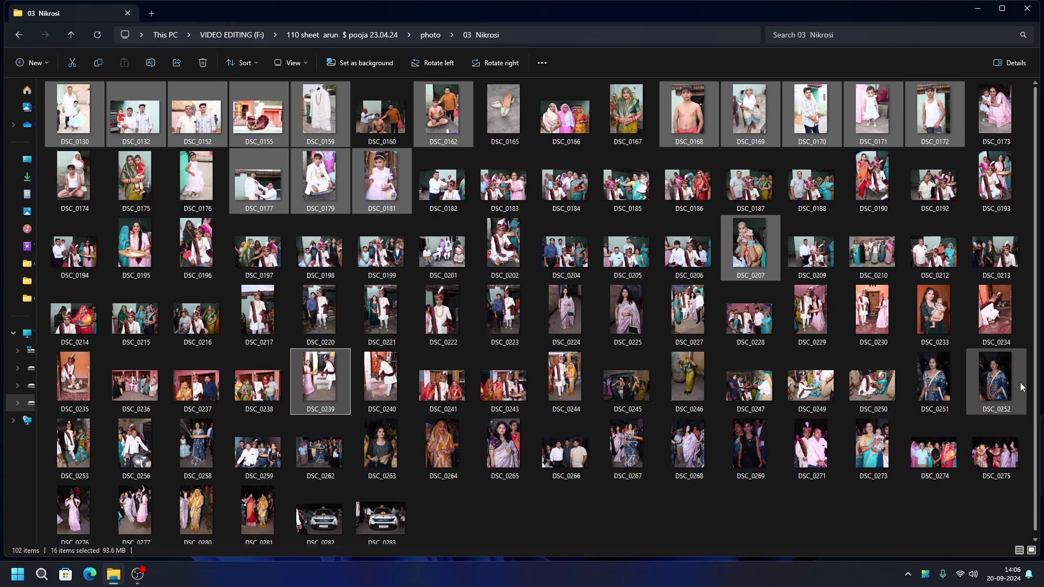
pyautogui.keyDown('ctrl'); pyautogui.click(940, 318); pyautogui.keyUp('ctrl')
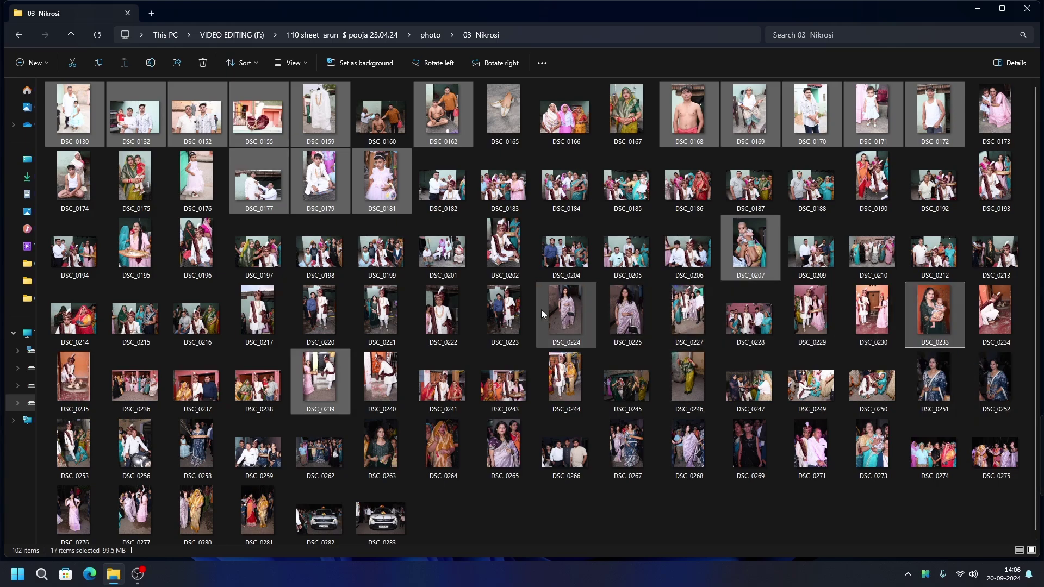
pyautogui.hotkey('ctrl', 'x')
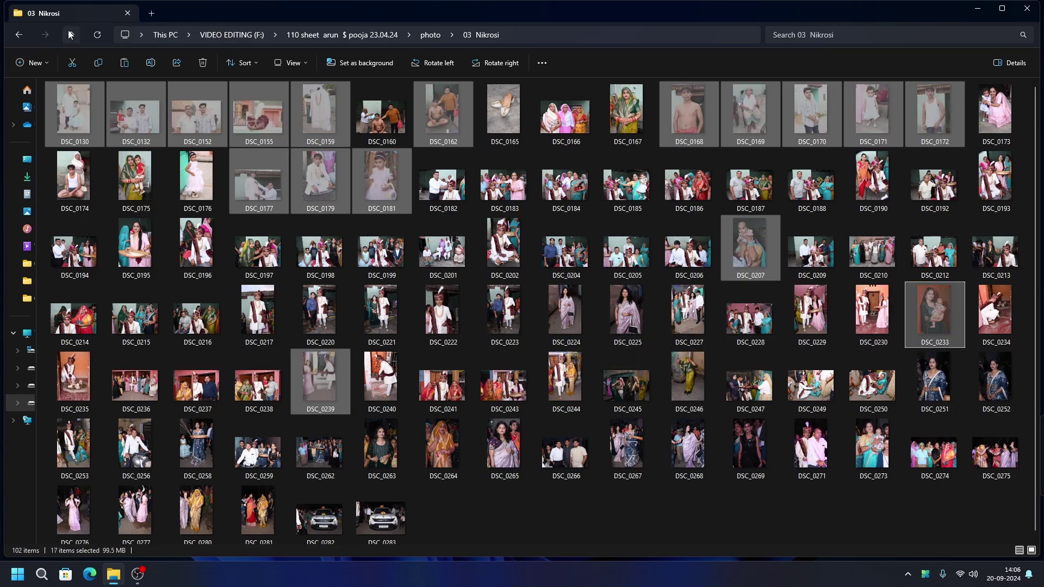
# Create a subfolder named "01" in 03 Nikrosi, paste the cut photos into it and return to 03 Nikrosi
pyautogui.click(34, 62)
pyautogui.click(25, 82)
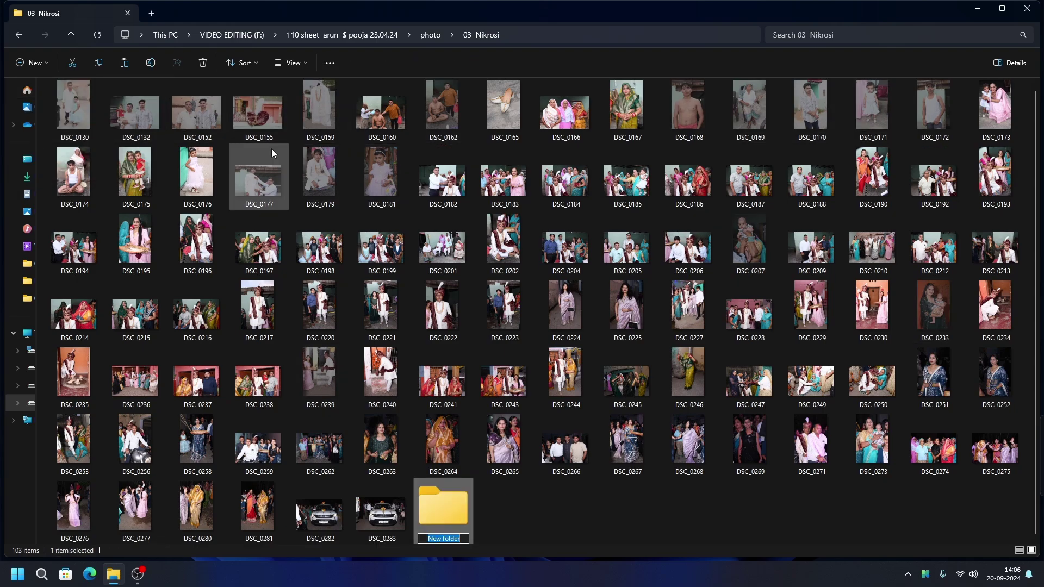
pyautogui.press('Return')
pyautogui.press('Return')
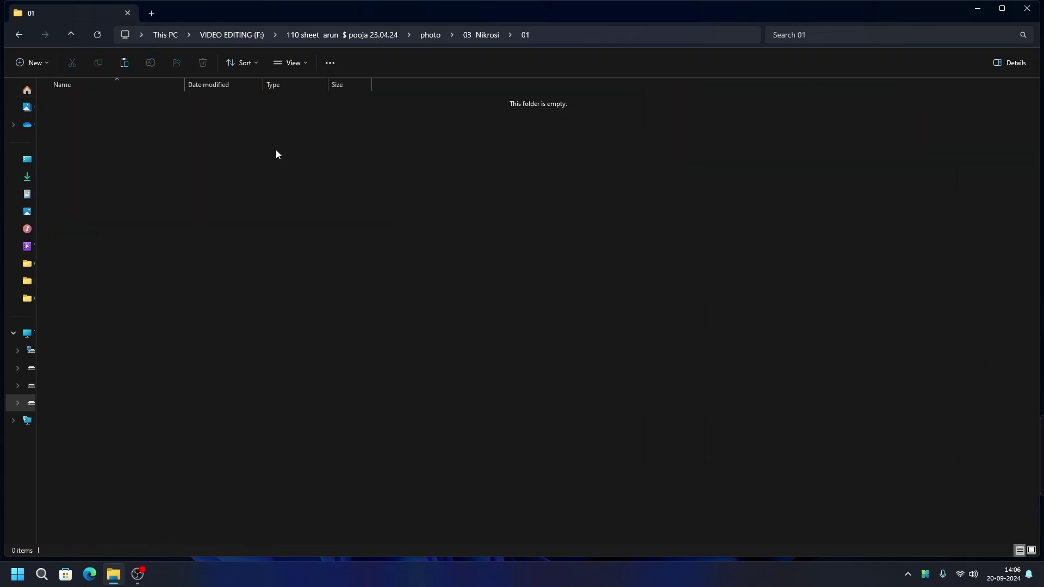
pyautogui.hotkey('ctrl', 'v')
pyautogui.hotkey('alt', 'Left')
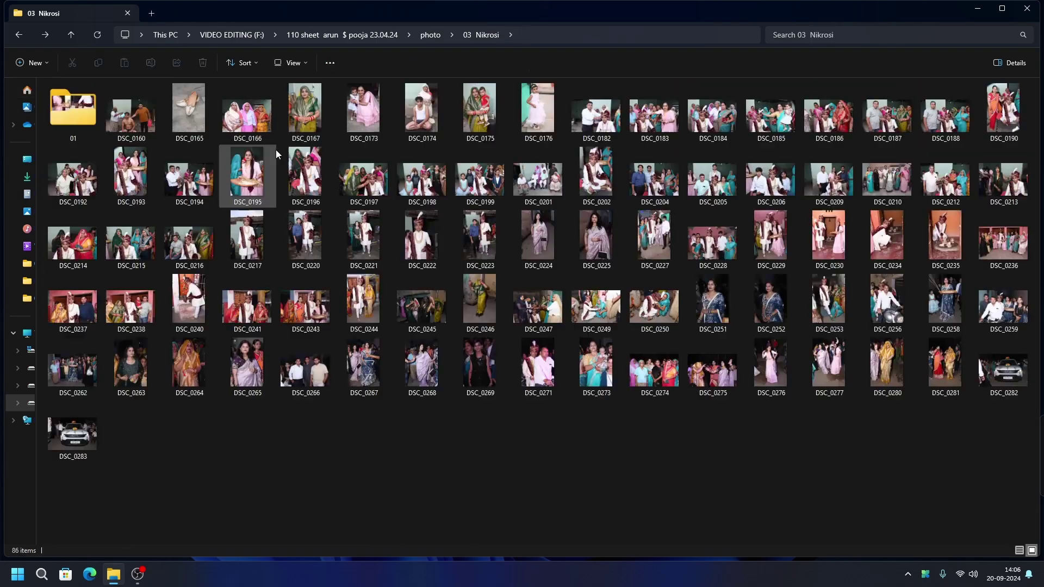
# Move all remaining loose photos, DSC_0160 through DSC_0283, into a new subfolder named "02" and return to 03 Nikrosi
pyautogui.click(126, 128)
pyautogui.keyDown('shift'); pyautogui.click(100, 417); pyautogui.keyUp('shift')
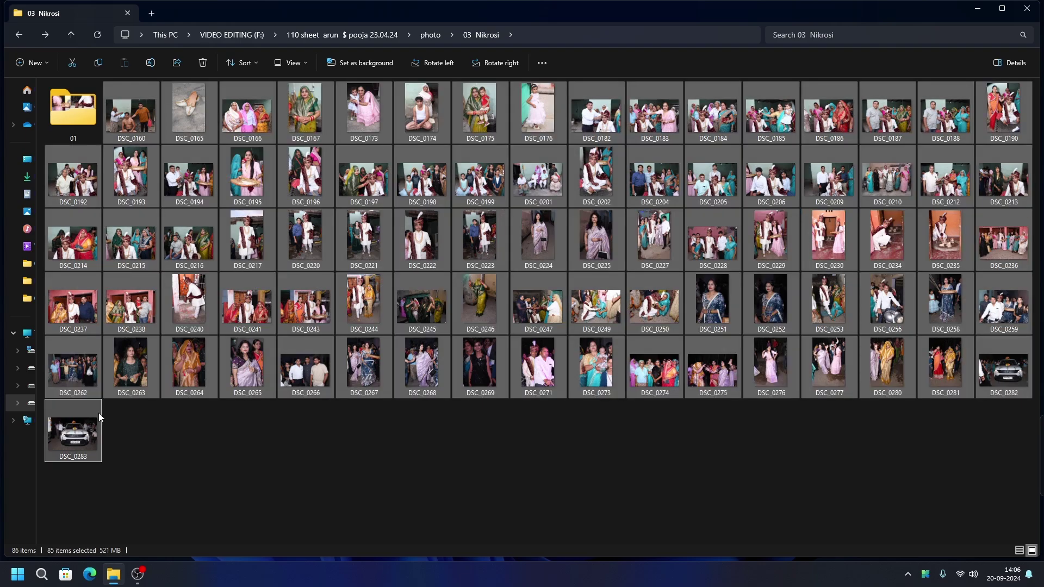
pyautogui.hotkey('ctrl', 'x')
pyautogui.click(32, 64)
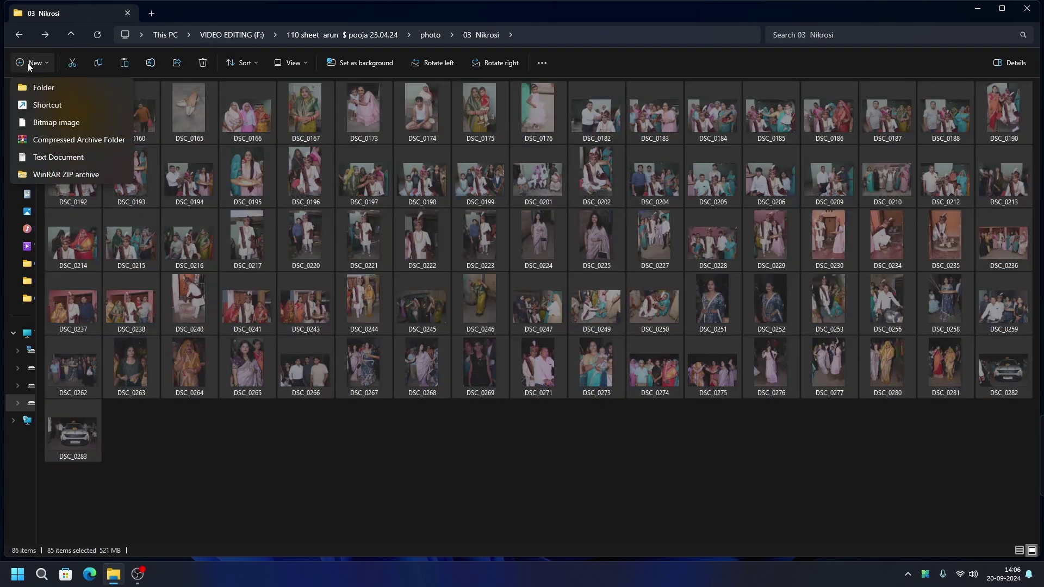
pyautogui.click(27, 88)
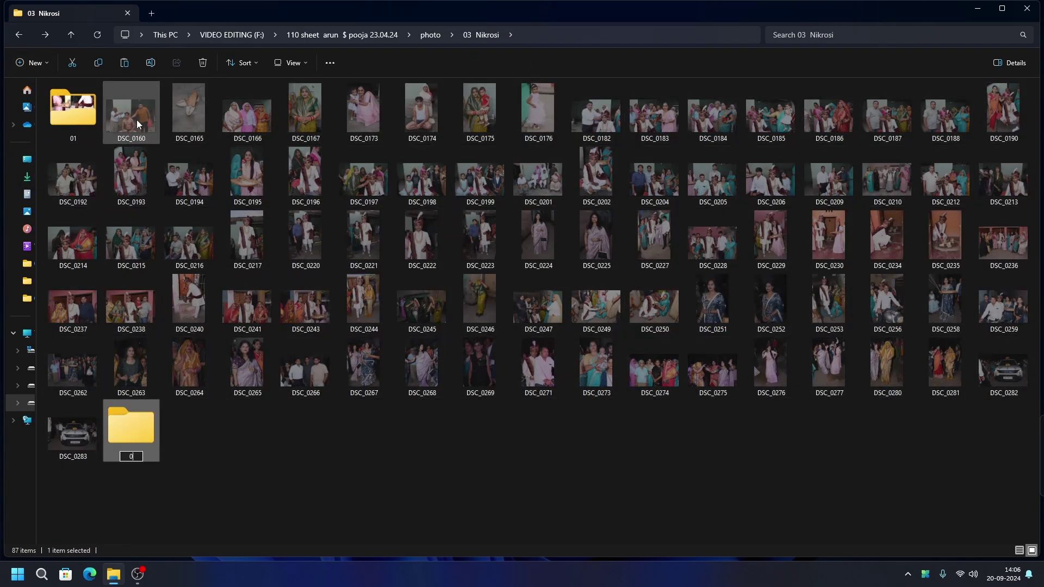
pyautogui.press('Return')
pyautogui.press('Return')
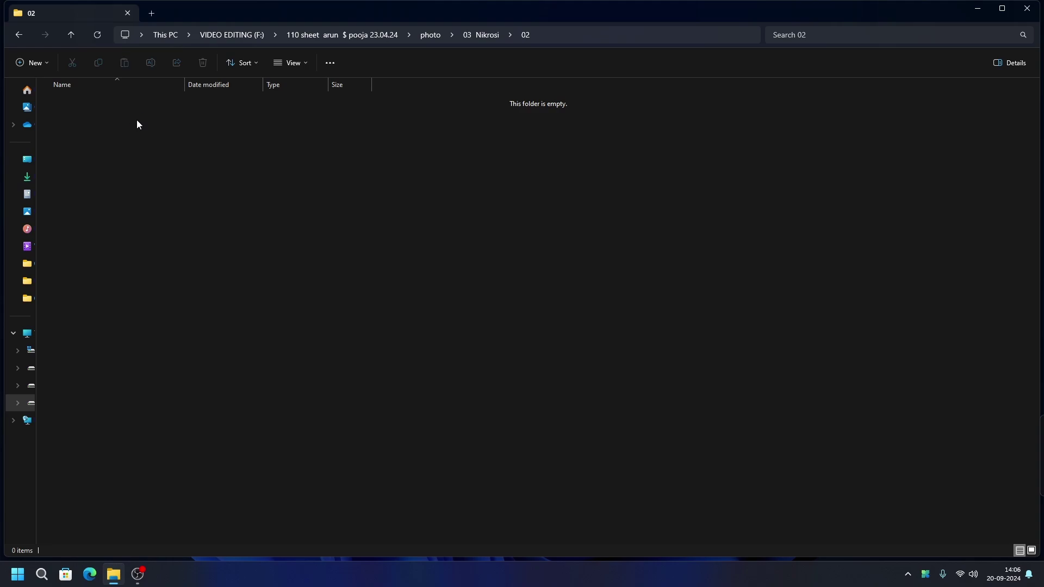
pyautogui.hotkey('ctrl', 'v')
pyautogui.hotkey('alt', 'Left')
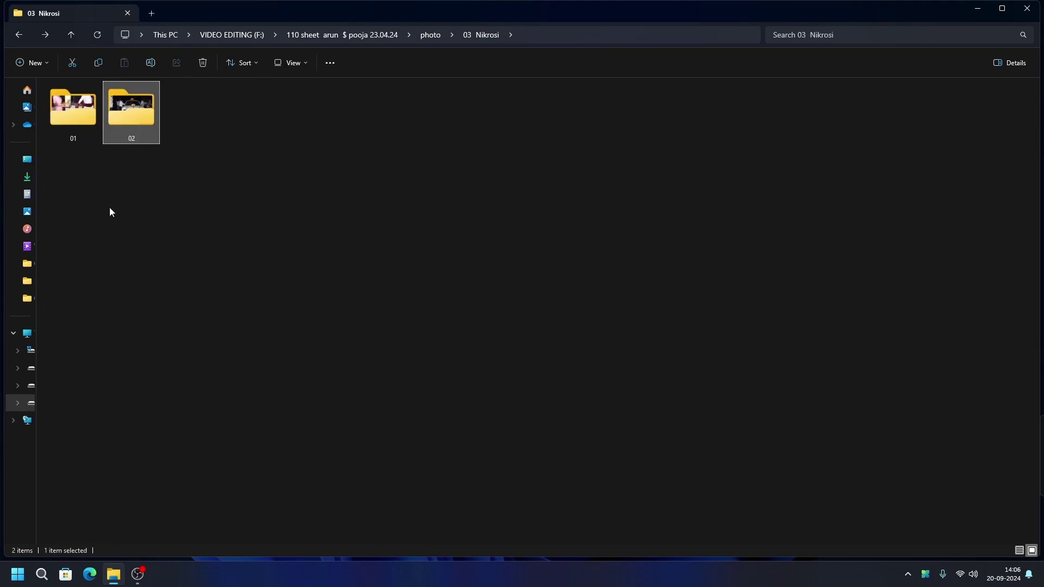
# Return to the photo folder and cut the photos DSC_0285 through DSC_0344
pyautogui.click(20, 37)
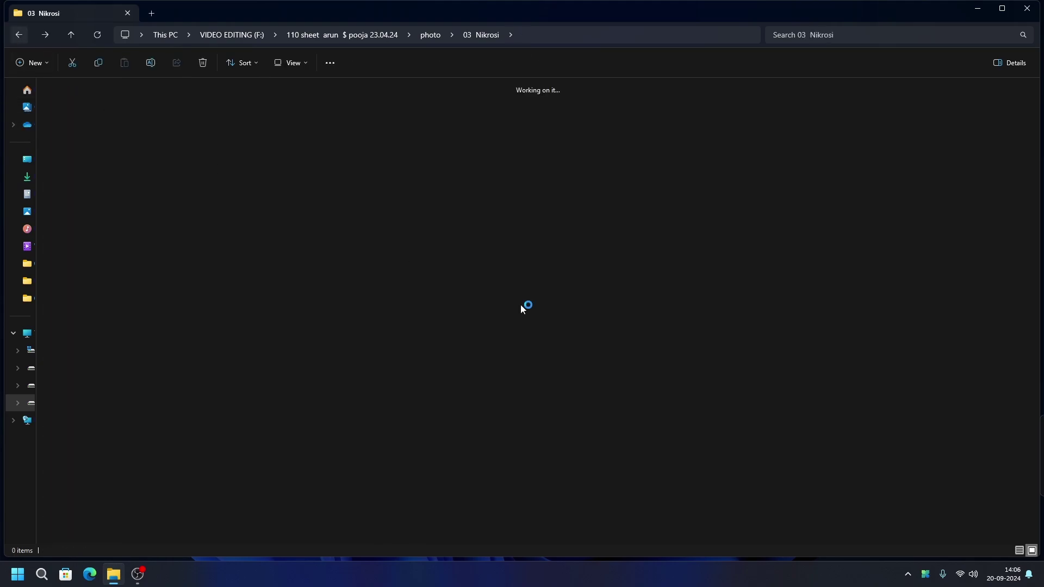
pyautogui.click(133, 127)
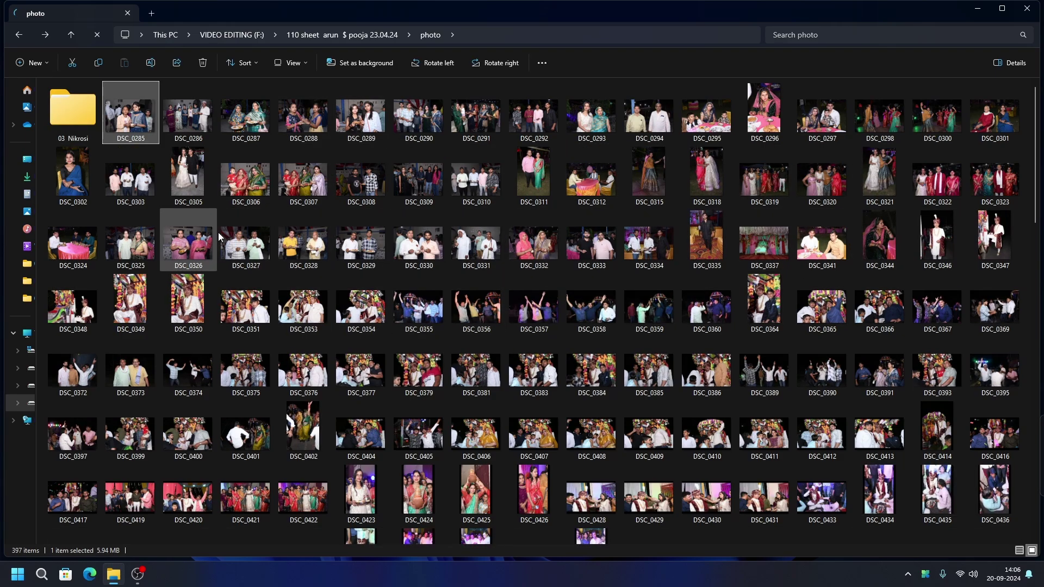
pyautogui.keyDown('shift'); pyautogui.click(886, 251); pyautogui.keyUp('shift')
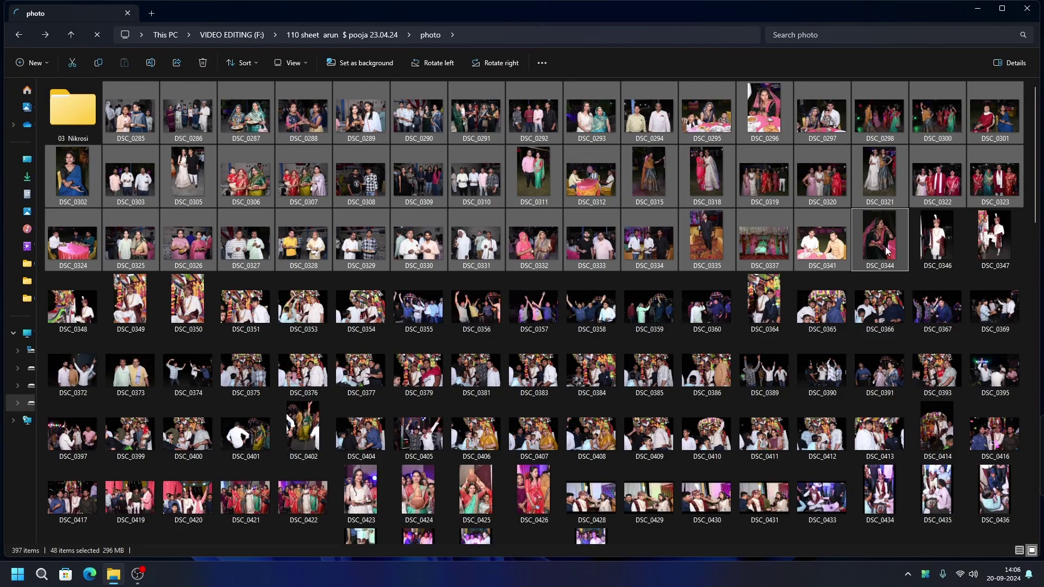
pyautogui.click(72, 63)
# Create a folder named "04" in the photo folder and paste the cut photos into it
pyautogui.click(21, 65)
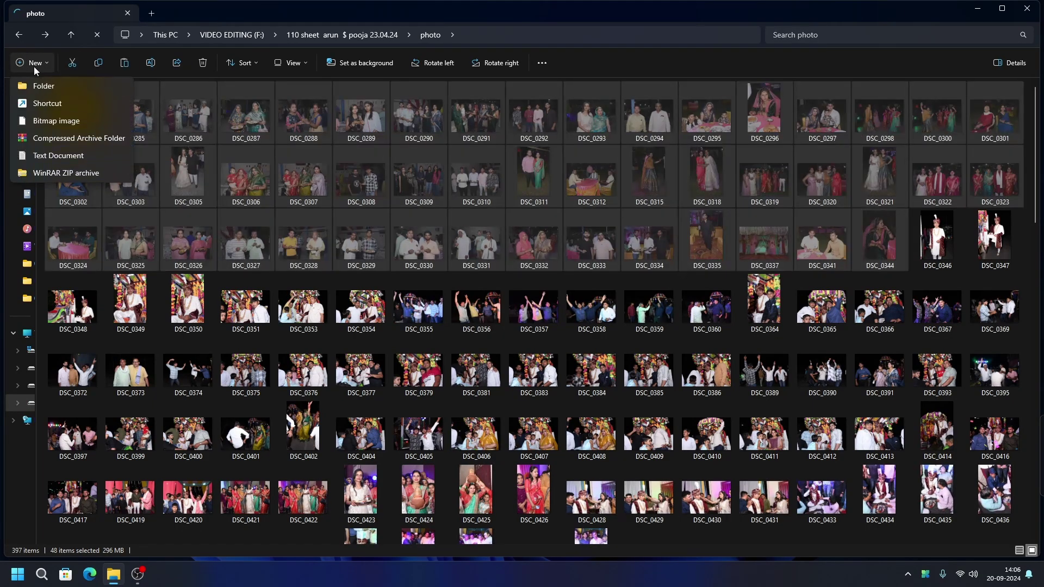
pyautogui.click(42, 87)
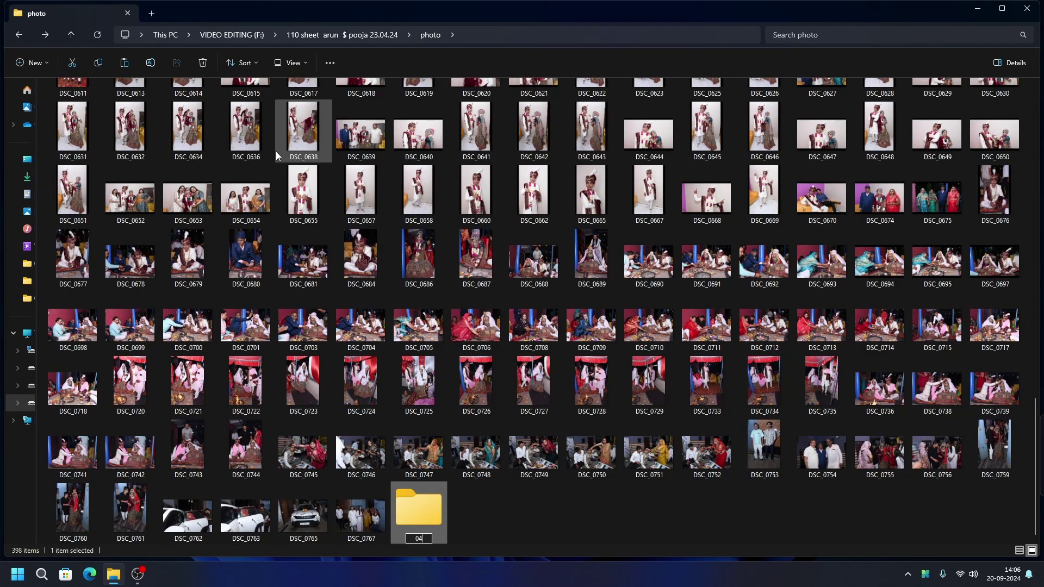
pyautogui.write('04')
pyautogui.press('Return')
pyautogui.press('Return')
pyautogui.hotkey('ctrl', 'v')
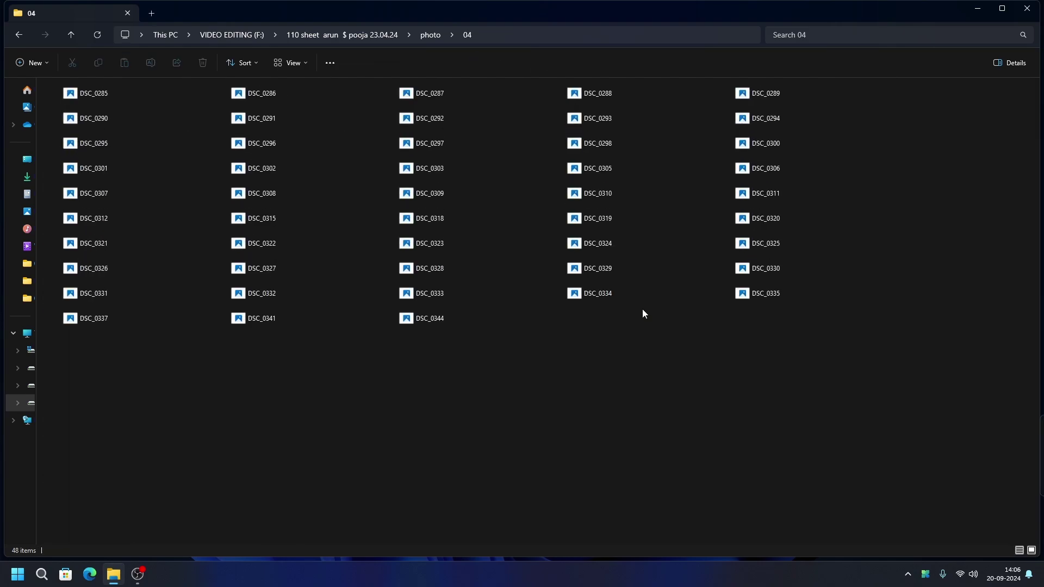
# Examine the photos in folder 04 as enlarged thumbnails, selecting DSC_0289, DSC_0296 and DSC_0341
pyautogui.keyDown('ctrl'); pyautogui.scroll(3, 641, 310); pyautogui.keyUp('ctrl')
pyautogui.keyDown('ctrl'); pyautogui.scroll(-1, 636, 311); pyautogui.keyUp('ctrl')
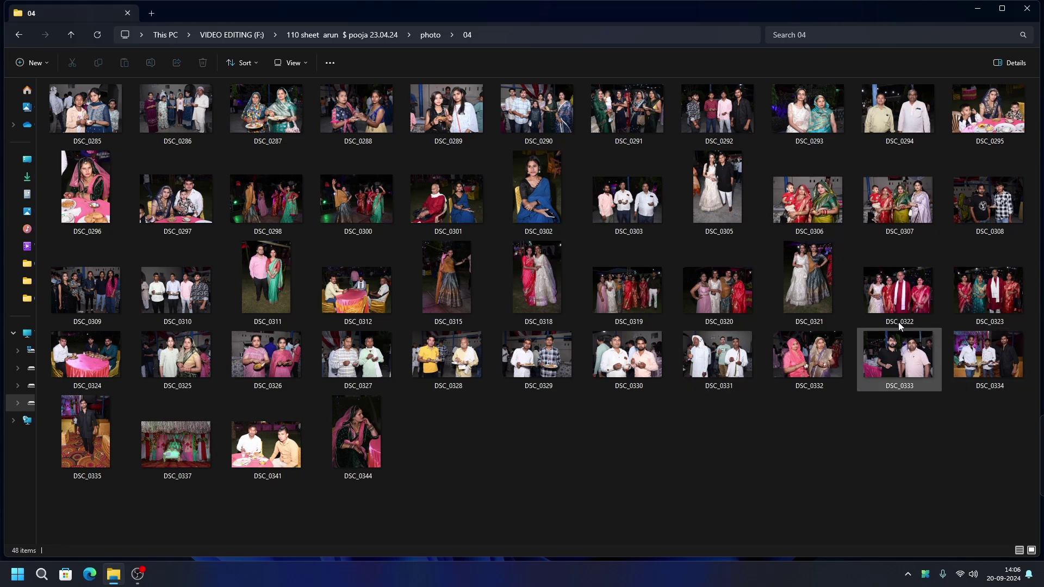
pyautogui.click(442, 109)
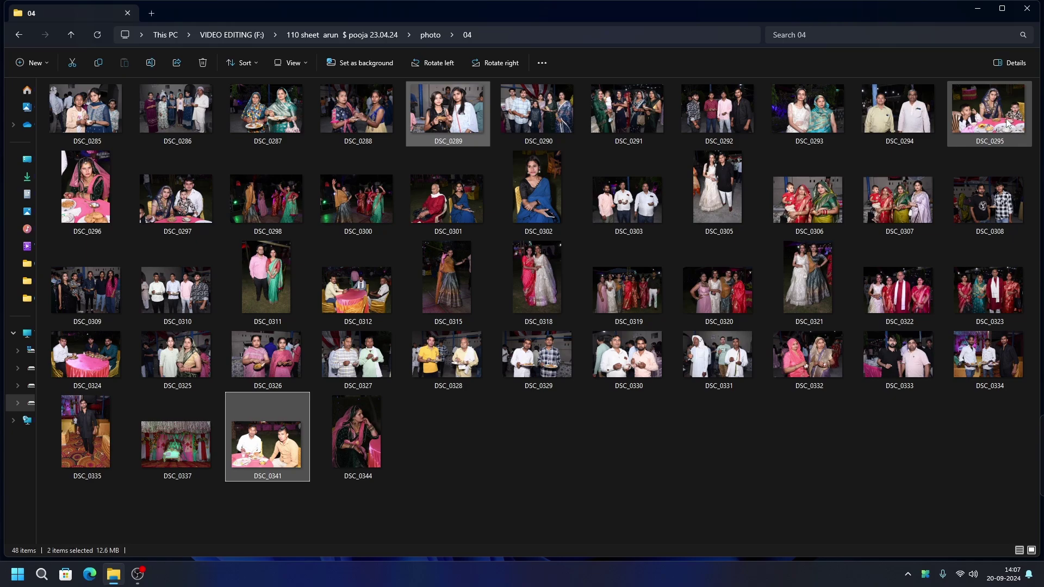
pyautogui.keyDown('ctrl'); pyautogui.click(92, 191); pyautogui.keyUp('ctrl')
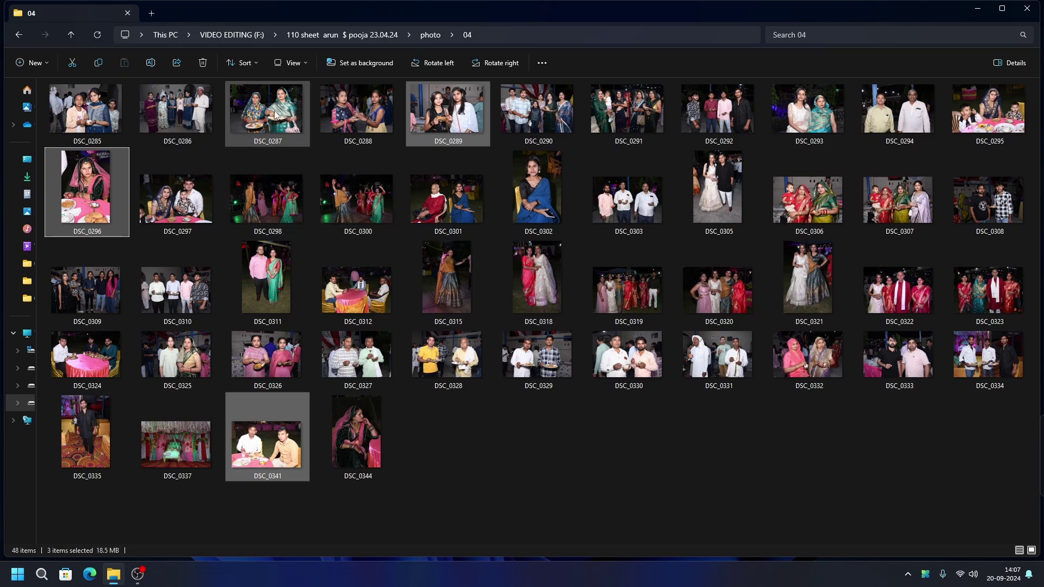
# Return to the photo folder and rename folder 04 as "04 dinner"
pyautogui.click(19, 34)
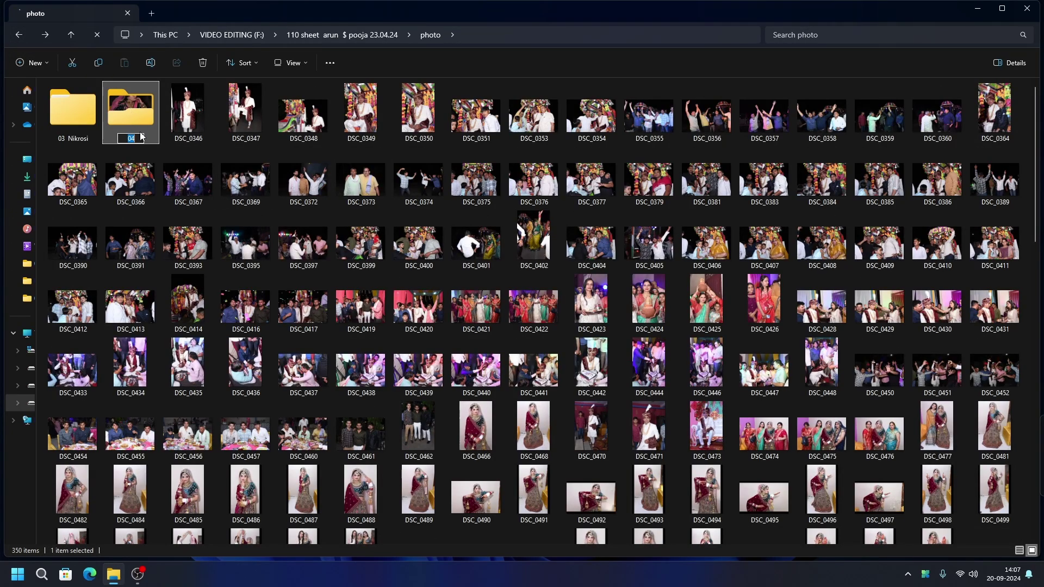
pyautogui.click(152, 136)
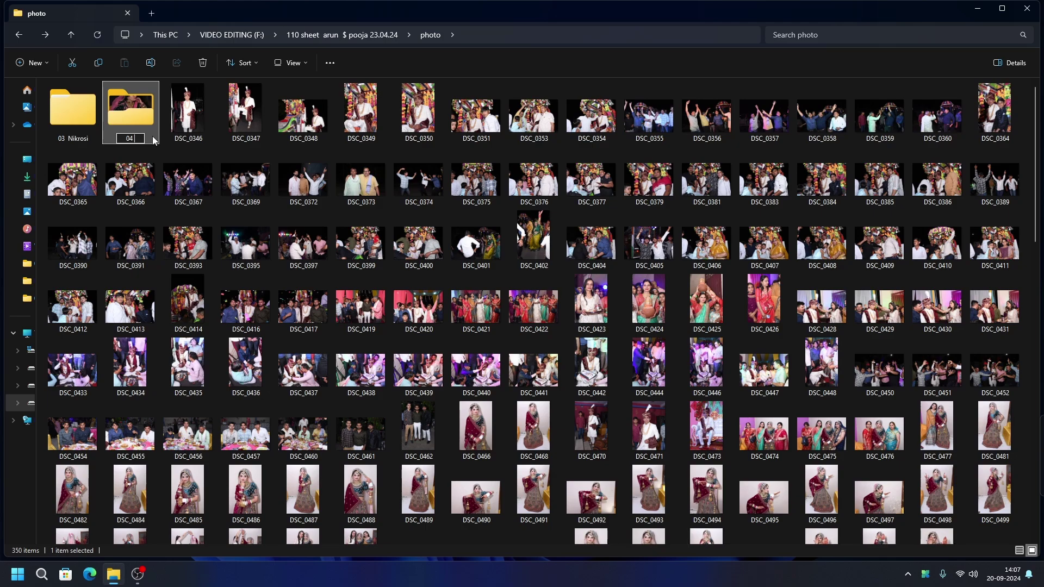
pyautogui.write('dinner')
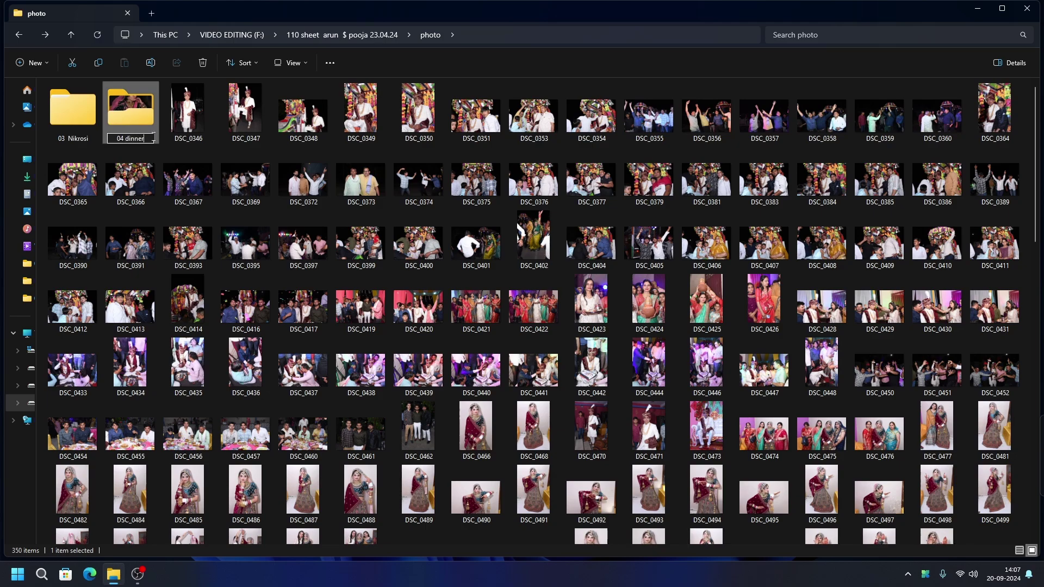
pyautogui.click(192, 122)
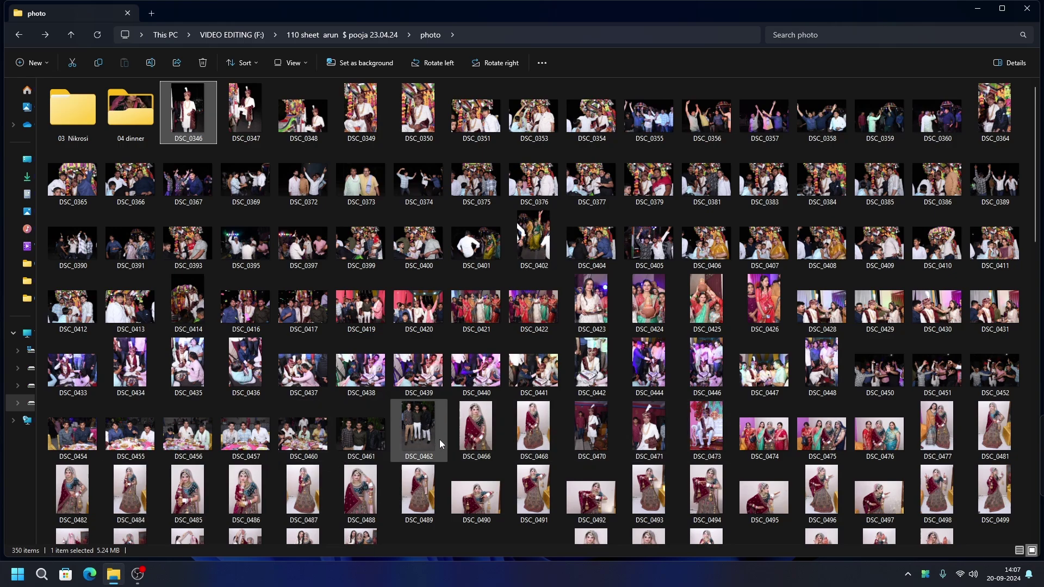
# Cut the photos DSC_0346 through DSC_0462 in the photo folder
pyautogui.click(419, 430)
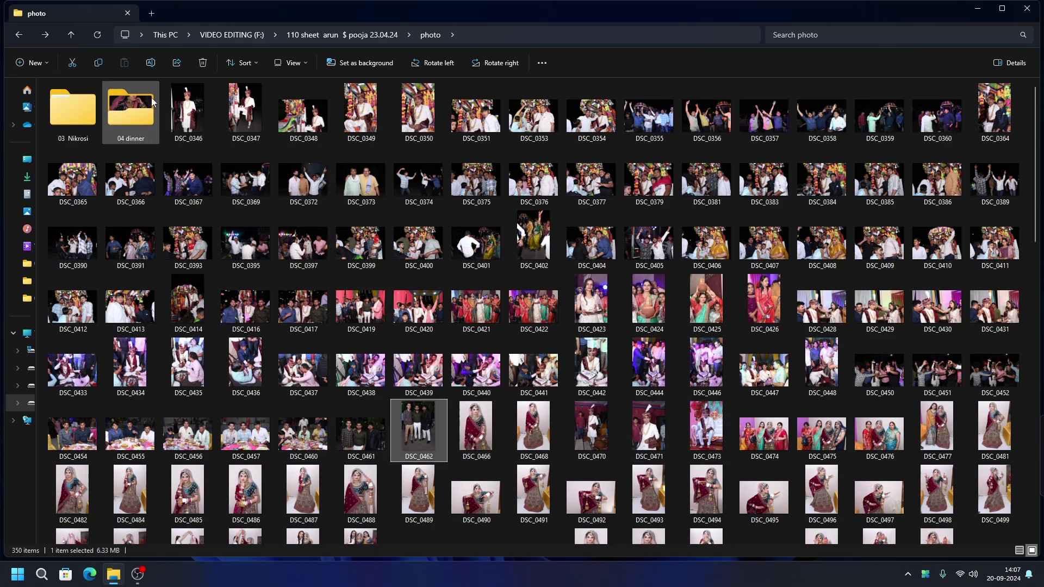
pyautogui.keyDown('shift'); pyautogui.click(192, 114); pyautogui.keyUp('shift')
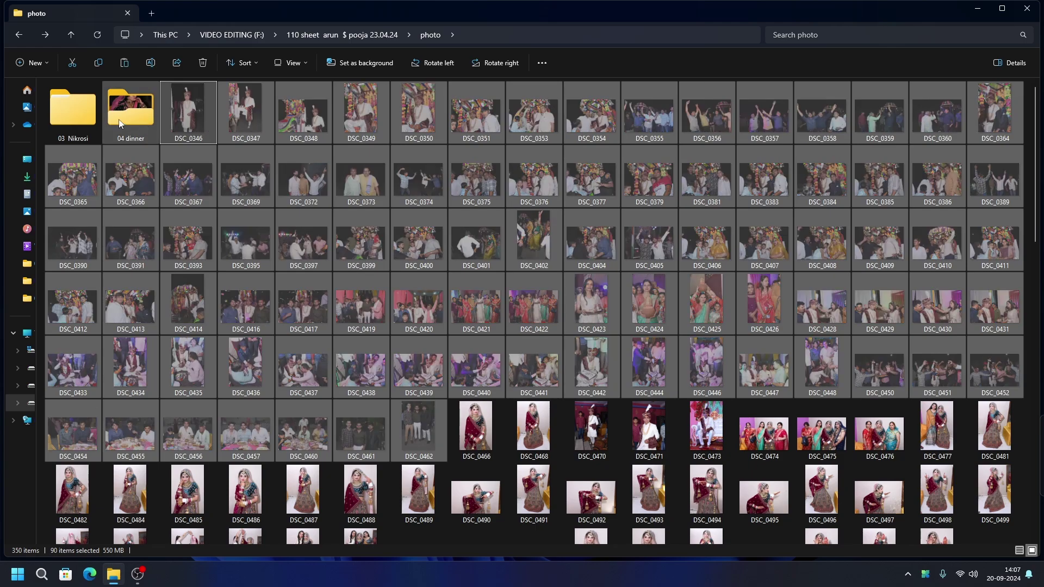
pyautogui.click(72, 62)
# Create a folder named "05 Barat", paste the cut photos into it and return to the photo folder
pyautogui.click(32, 62)
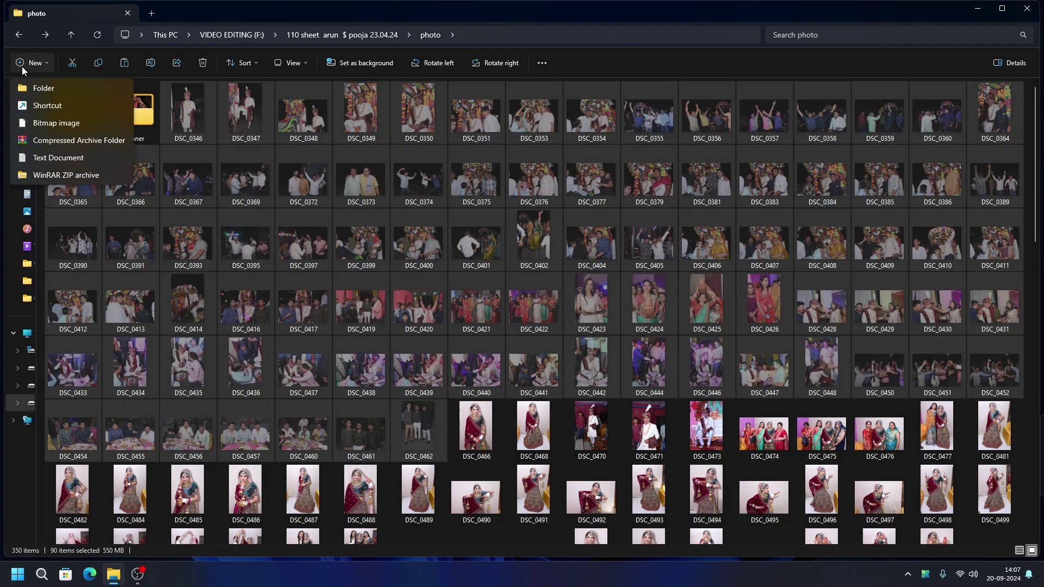
pyautogui.click(32, 87)
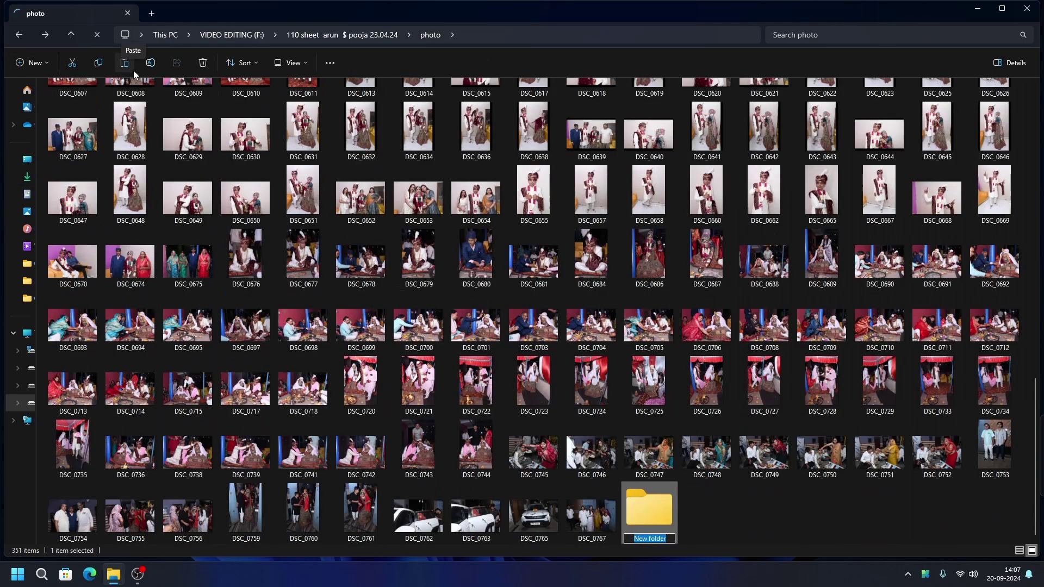
pyautogui.write('05')
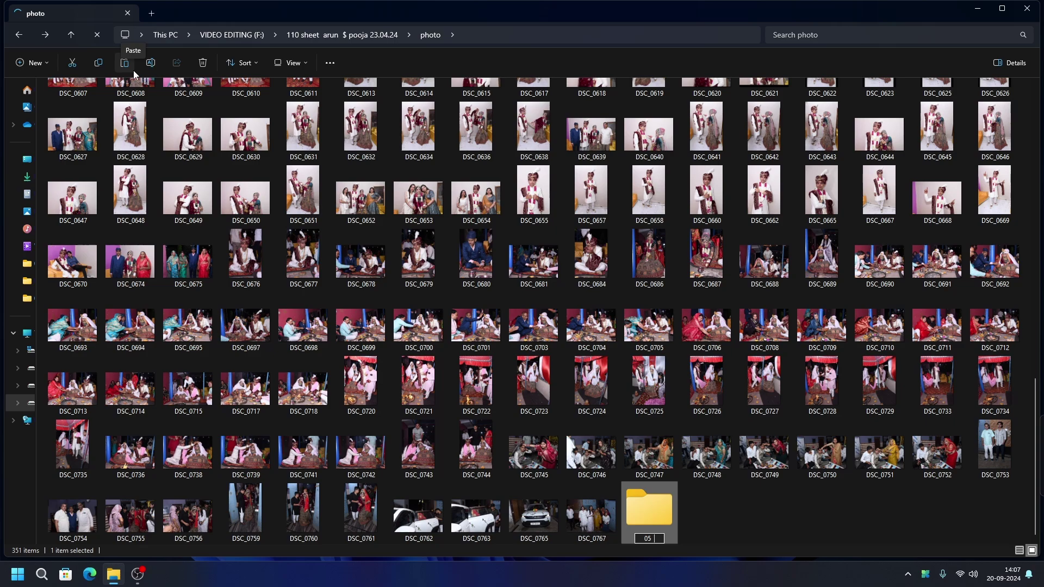
pyautogui.write(' Barat')
pyautogui.press('Return')
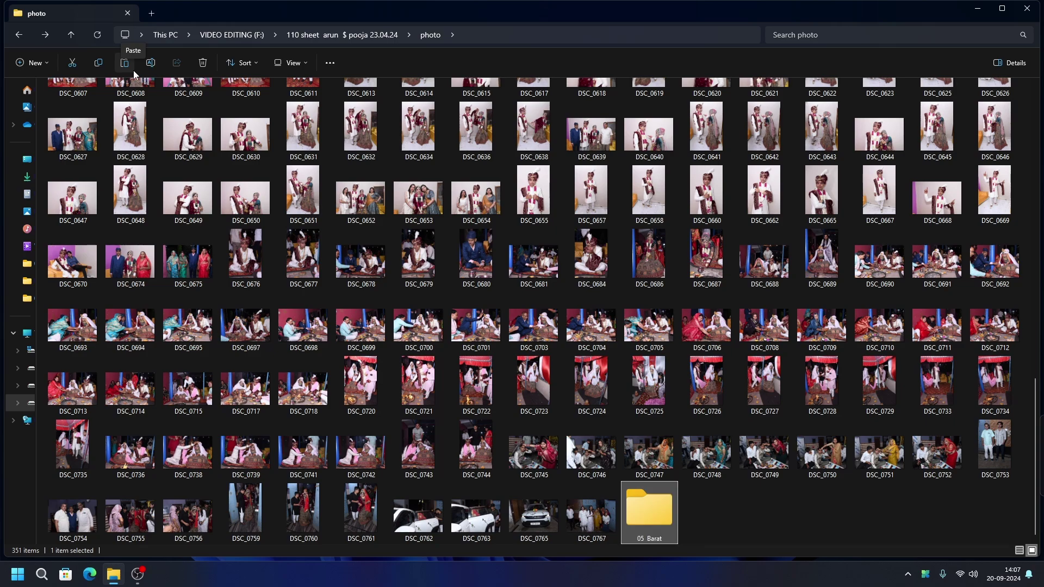
pyautogui.press('Return')
pyautogui.press('BackSpace')
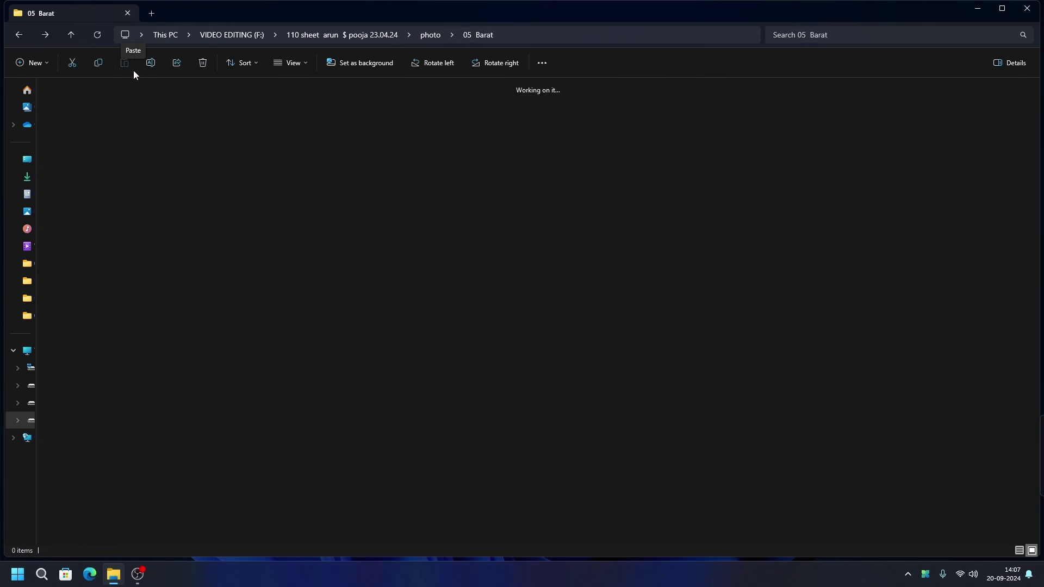
# Open the 05 Barat folder, look through its photos and cut DSC_0419 through DSC_0462
pyautogui.doubleClick(202, 127)
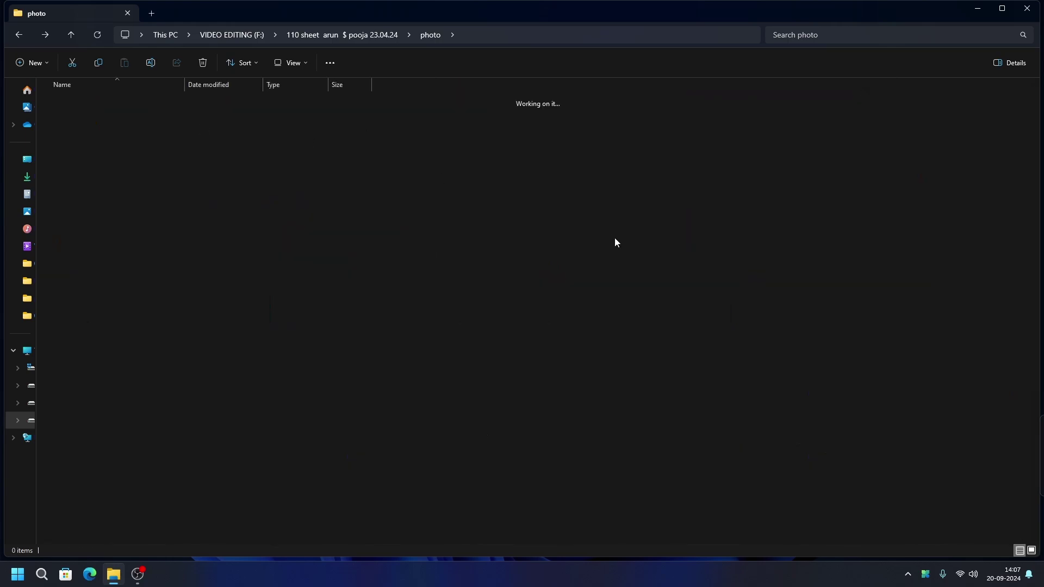
pyautogui.scroll(-3, 533, 243)
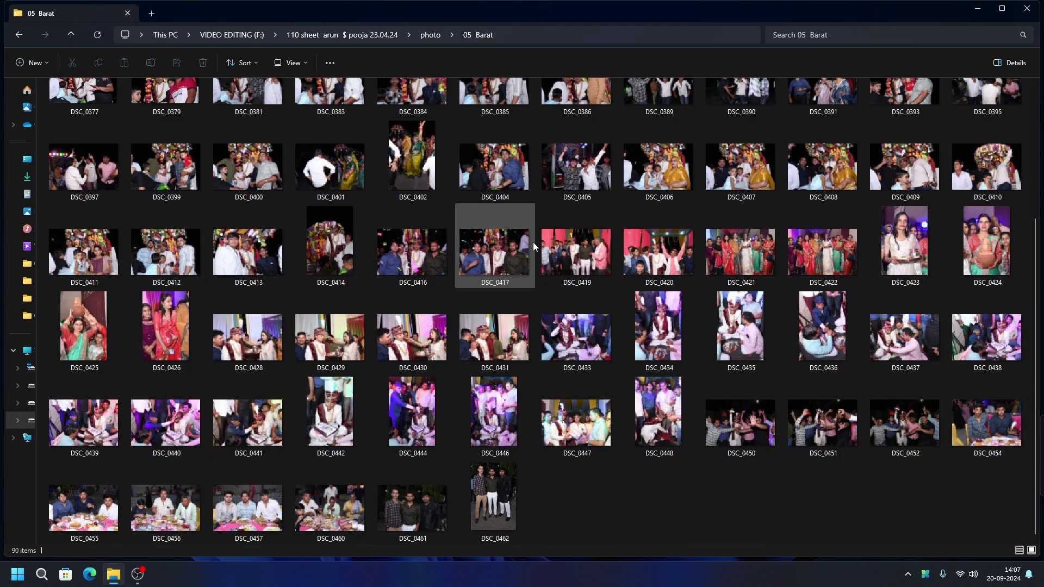
pyautogui.scroll(3, 326, 414)
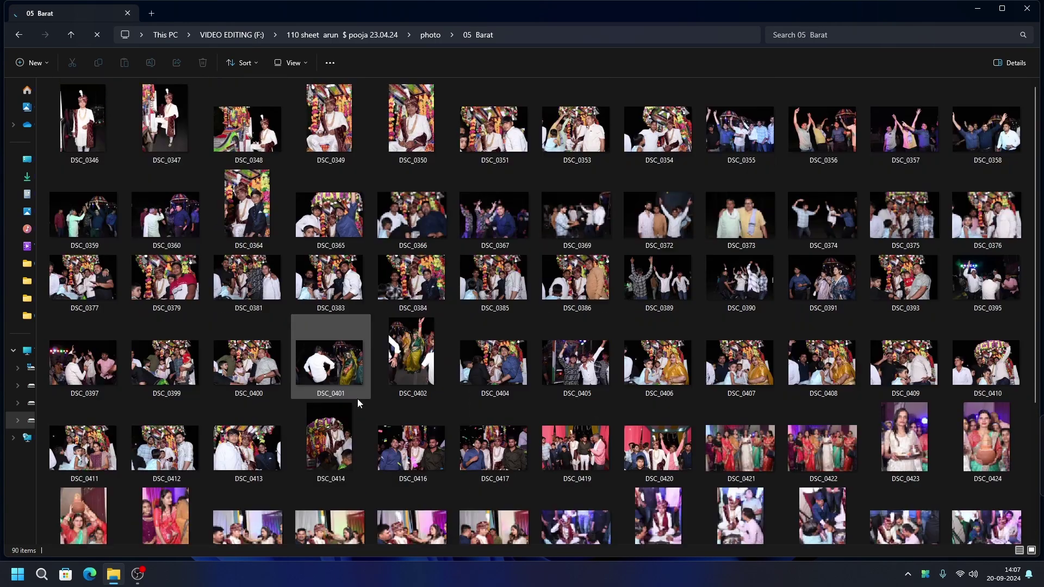
pyautogui.scroll(-3, 661, 413)
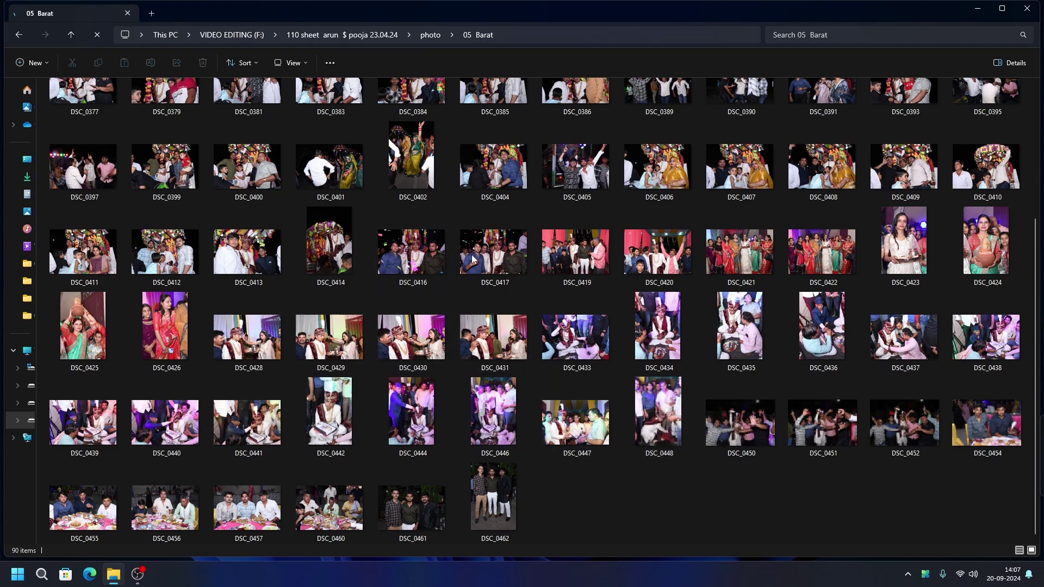
pyautogui.click(591, 249)
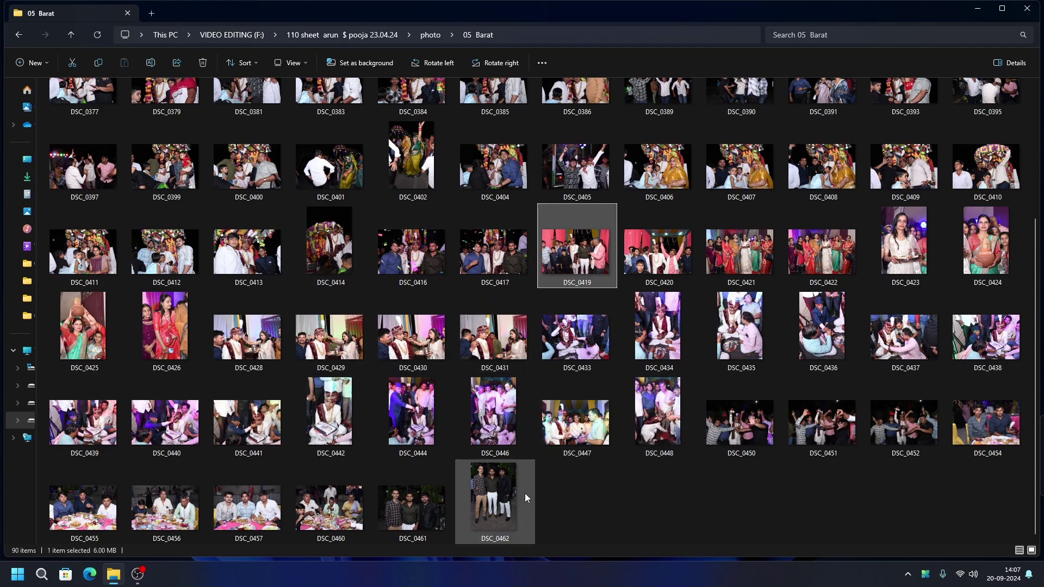
pyautogui.keyDown('shift'); pyautogui.click(505, 507); pyautogui.keyUp('shift')
pyautogui.scroll(3, 495, 365)
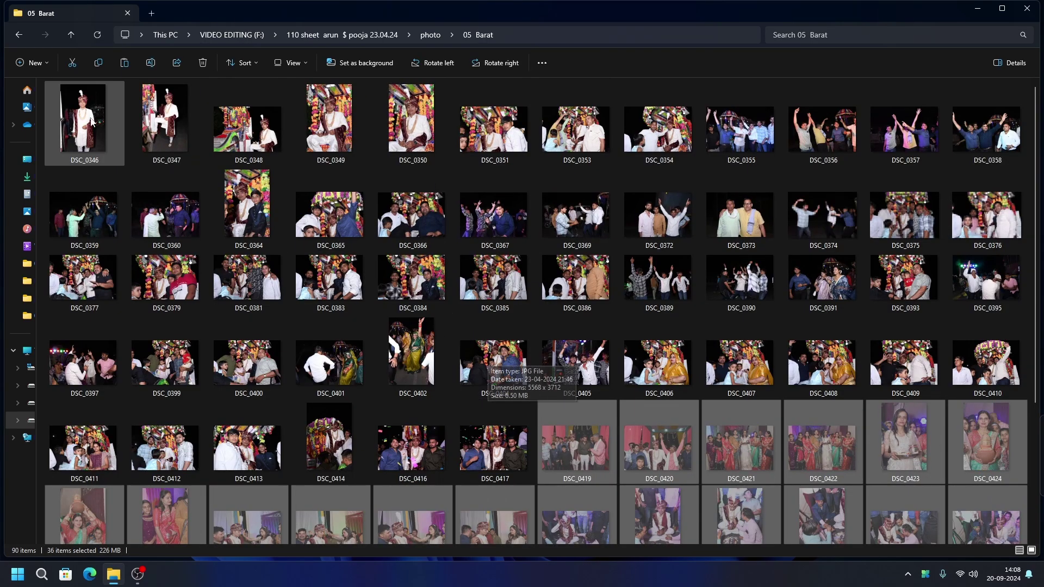
# Create a subfolder named "02" in 05 Barat, paste the cut photos into it and return to 05 Barat
pyautogui.click(21, 62)
pyautogui.click(54, 86)
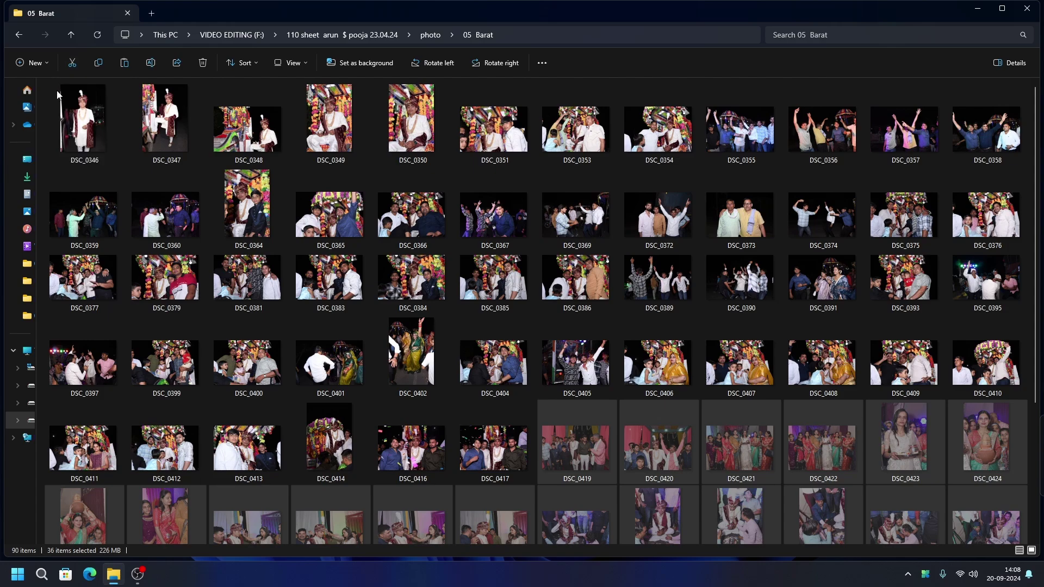
pyautogui.write('02')
pyautogui.press('Return')
pyautogui.press('Return')
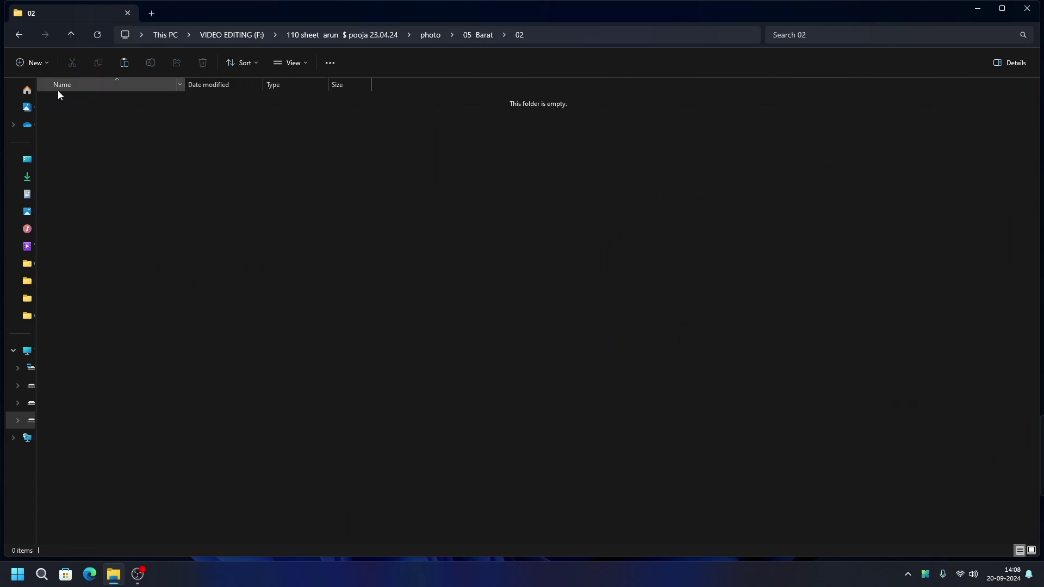
pyautogui.press('BackSpace')
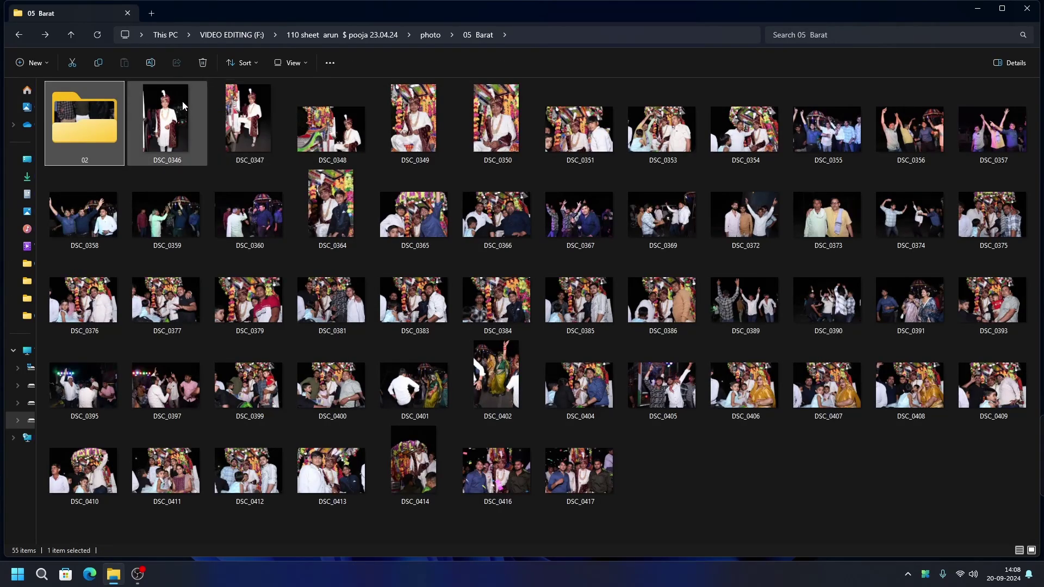
# Move all remaining loose photos, DSC_0346 through DSC_0417, into a new subfolder named "01" and return to 05 Barat
pyautogui.click(182, 101)
pyautogui.keyDown('shift'); pyautogui.click(617, 483); pyautogui.keyUp('shift')
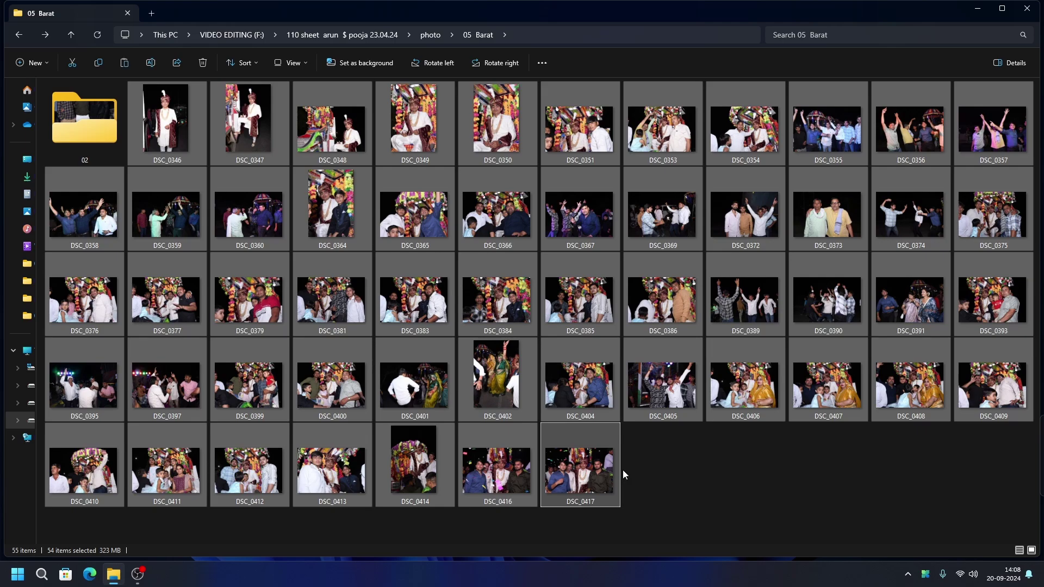
pyautogui.click(23, 63)
pyautogui.click(25, 87)
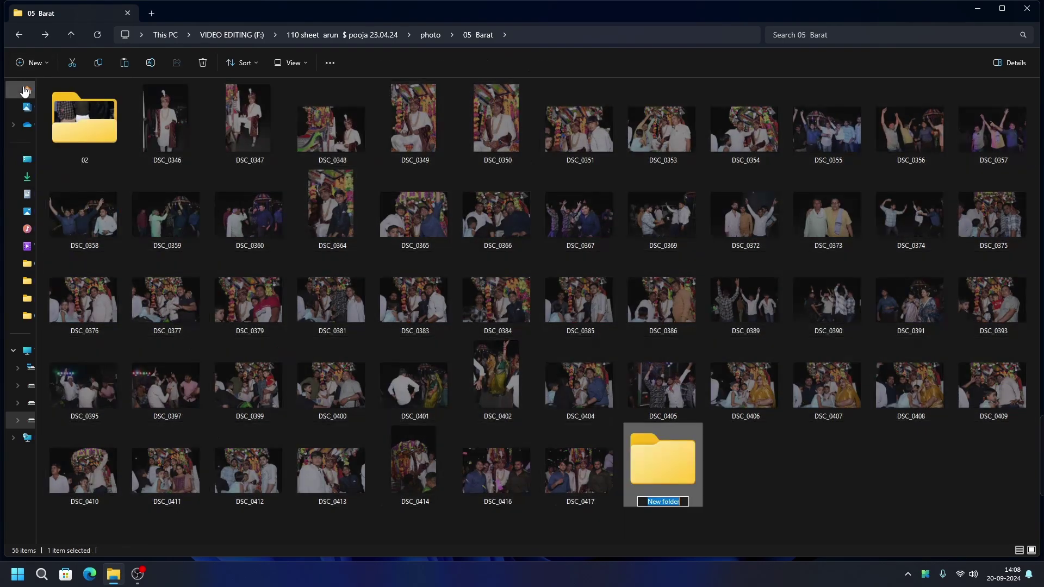
pyautogui.press('Return')
pyautogui.press('Return')
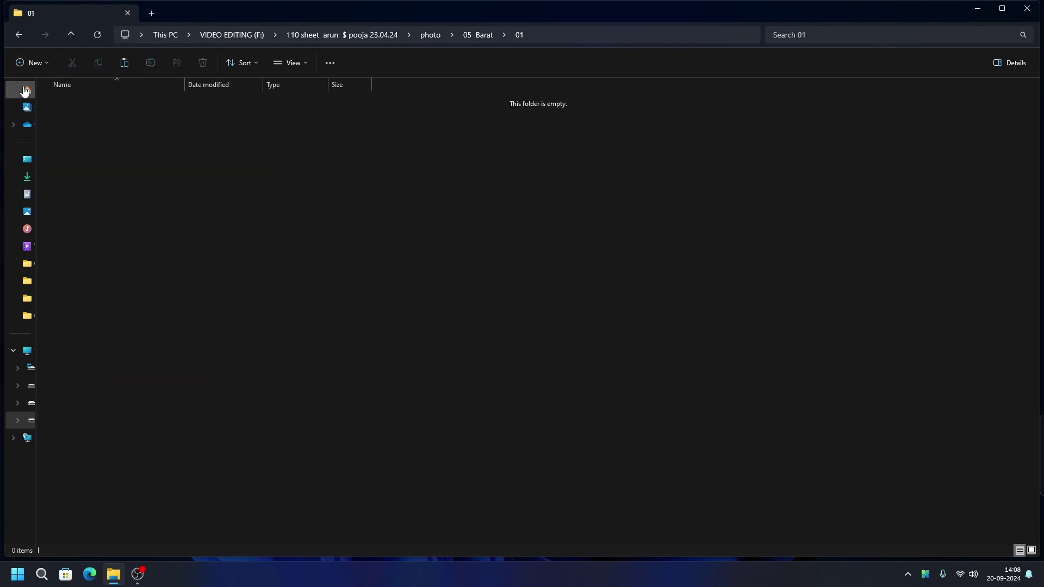
pyautogui.press('BackSpace')
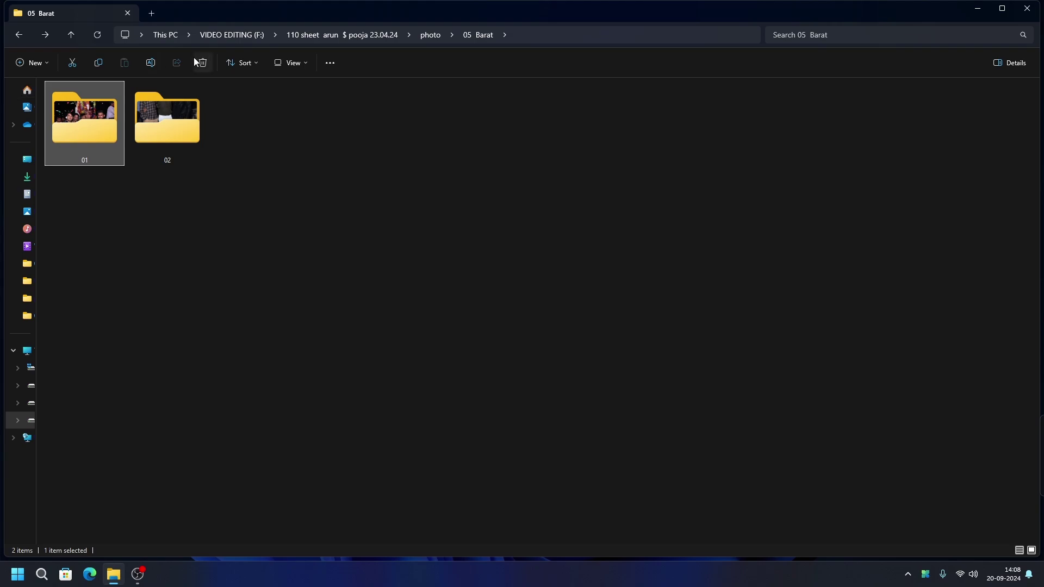
# Return to the photo folder and cut the photos DSC_0466 through DSC_0515
pyautogui.click(20, 39)
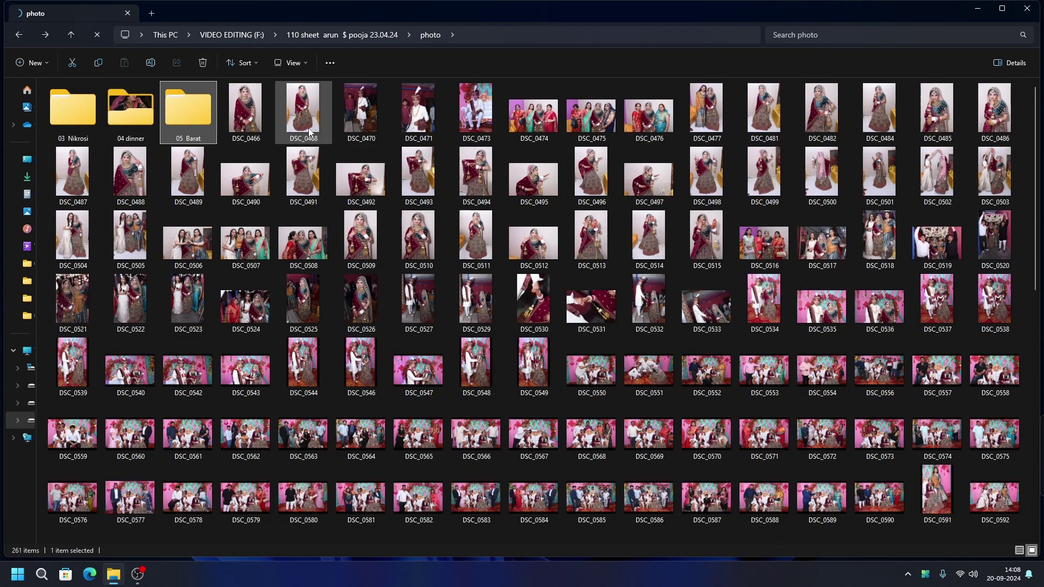
pyautogui.click(251, 117)
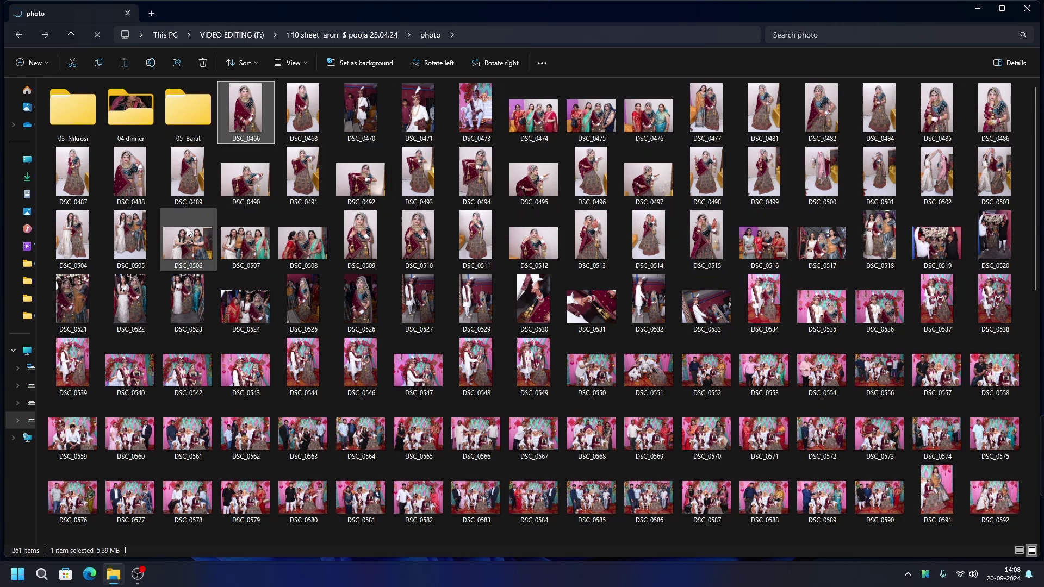
pyautogui.keyDown('shift'); pyautogui.click(712, 239); pyautogui.keyUp('shift')
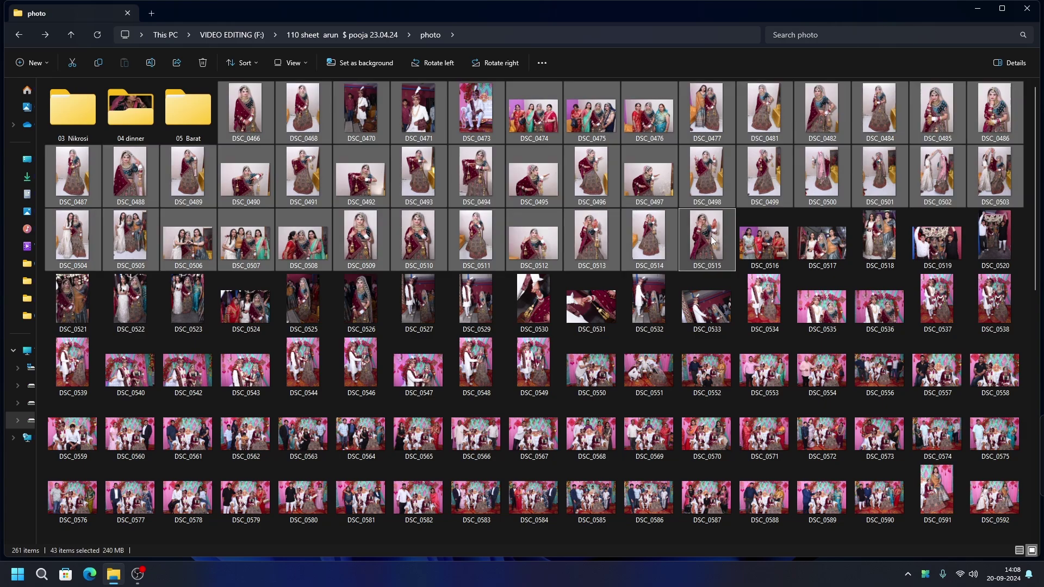
# Create a folder named "06 Bride", paste the cut photos into it, show them as large thumbnails and return to the photo folder
pyautogui.click(31, 62)
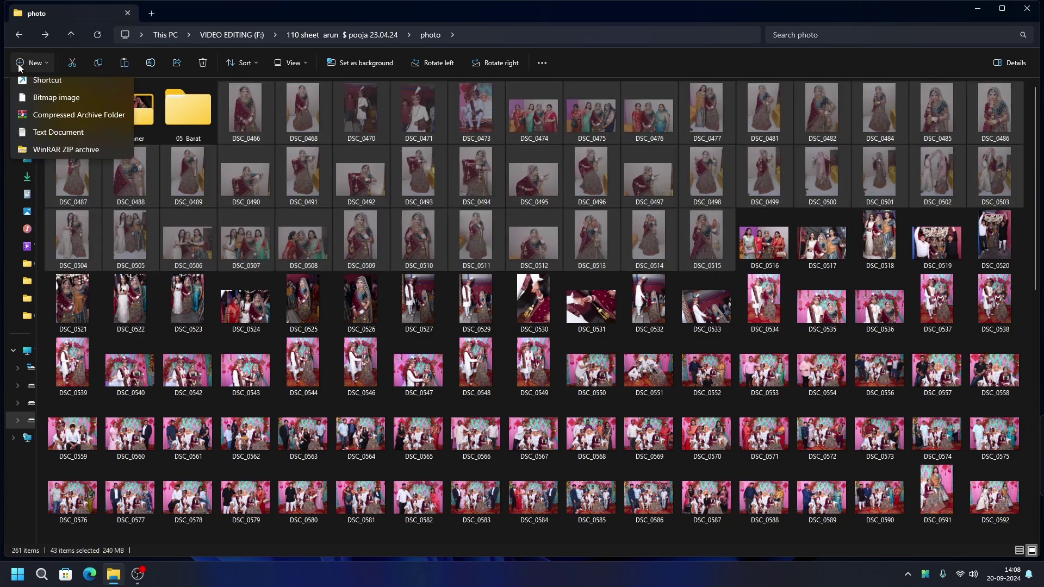
pyautogui.click(33, 88)
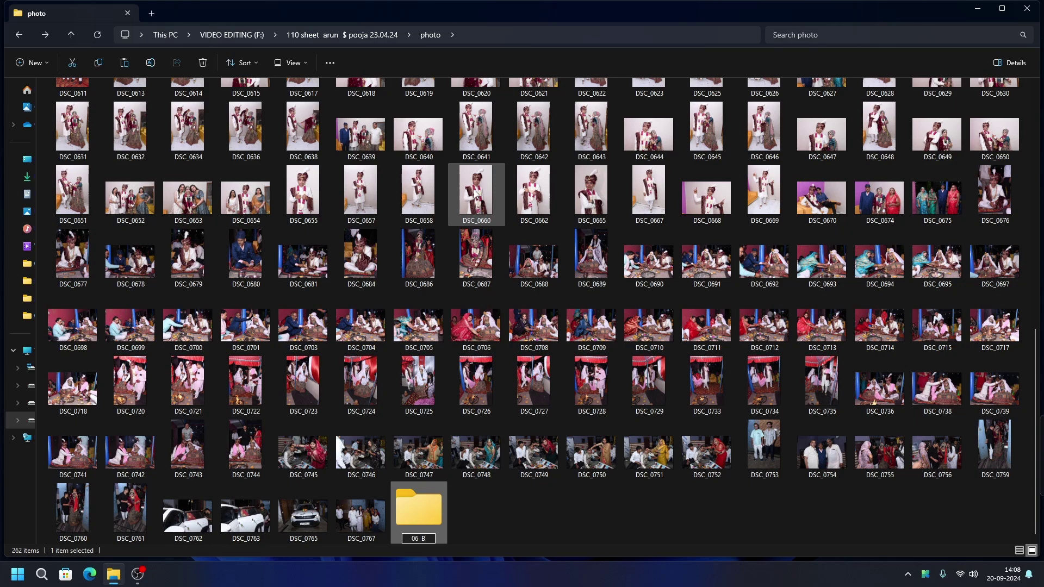
pyautogui.write('06 Bride')
pyautogui.press('Return')
pyautogui.press('Return')
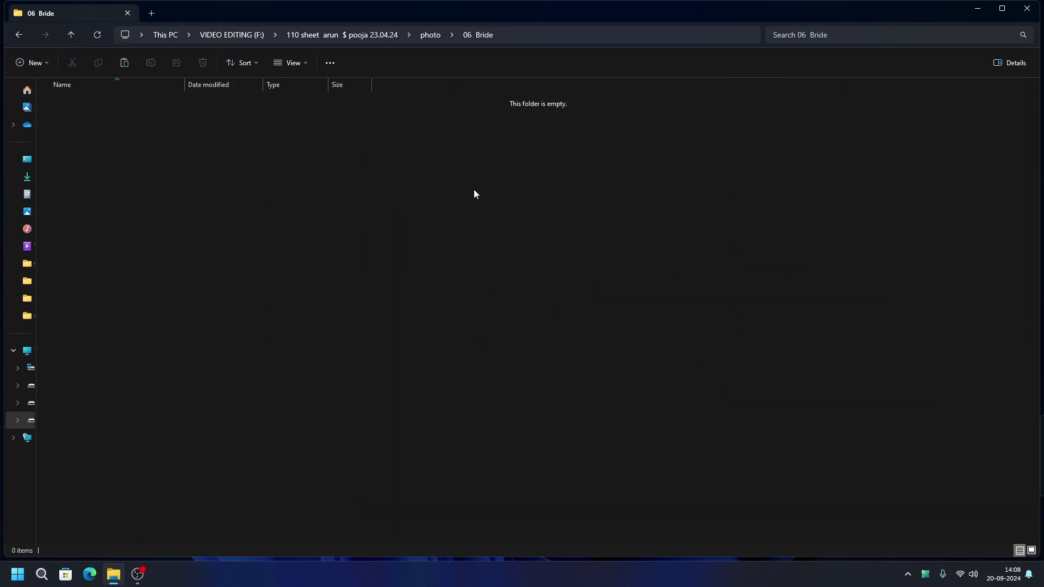
pyautogui.hotkey('ctrl', 'v')
pyautogui.keyDown('ctrl'); pyautogui.scroll(4, 499, 189); pyautogui.keyUp('ctrl')
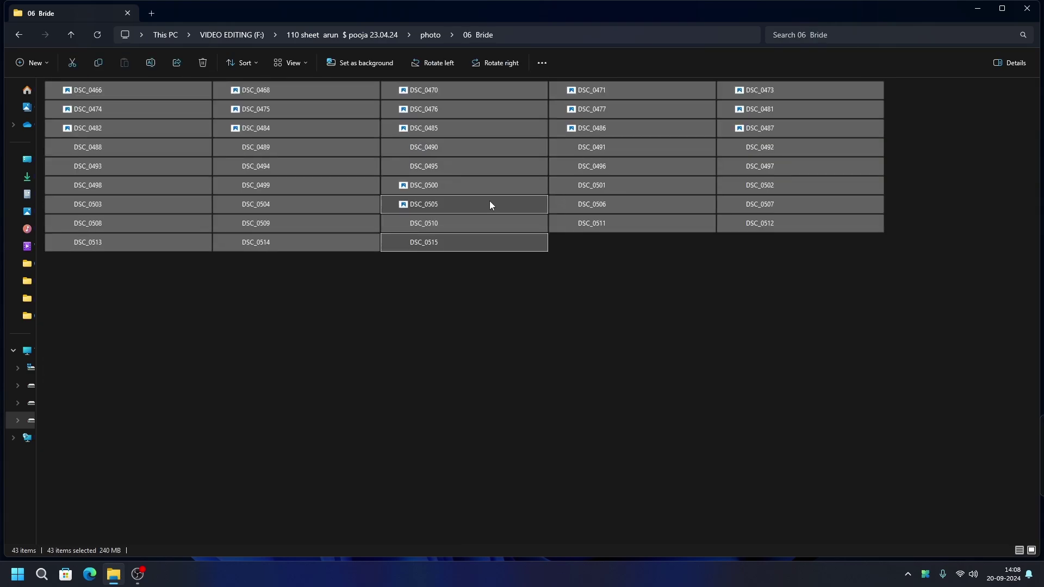
pyautogui.keyDown('ctrl'); pyautogui.scroll(-1, 413, 200); pyautogui.keyUp('ctrl')
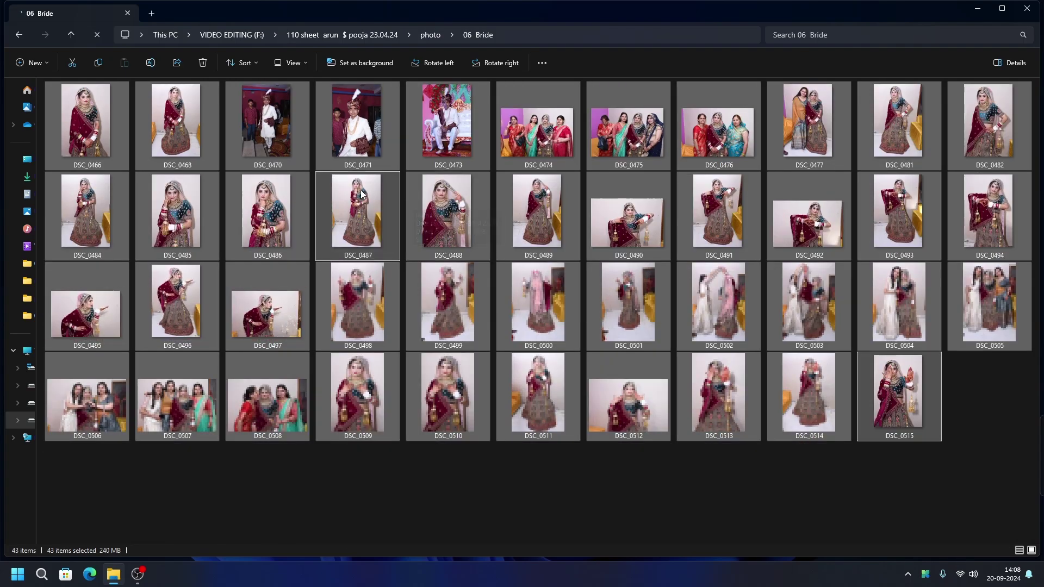
pyautogui.click(266, 125)
pyautogui.click(18, 37)
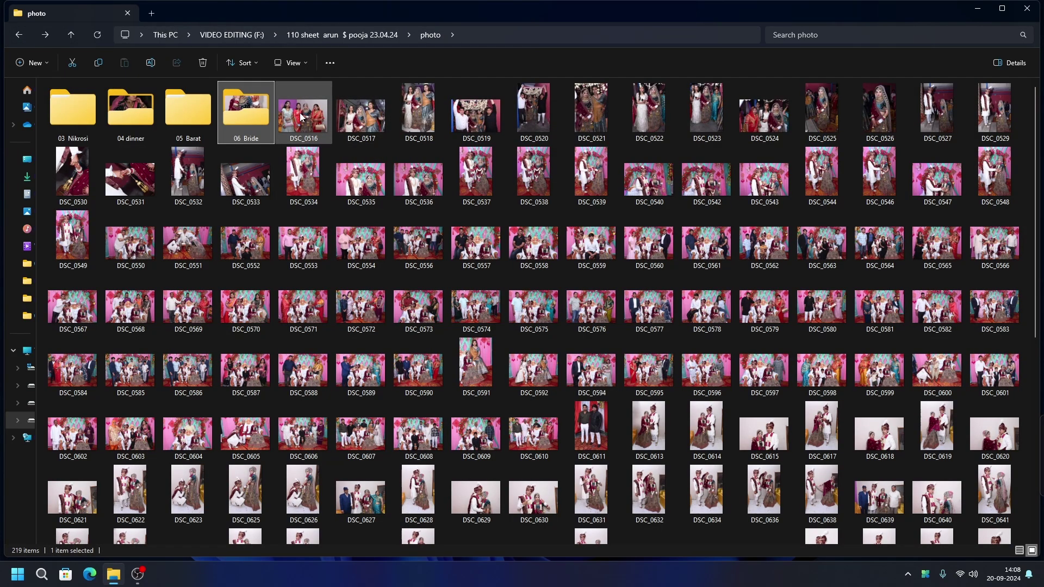
# Cut the photos DSC_0516 through DSC_0611 from the photo folder
pyautogui.click(300, 113)
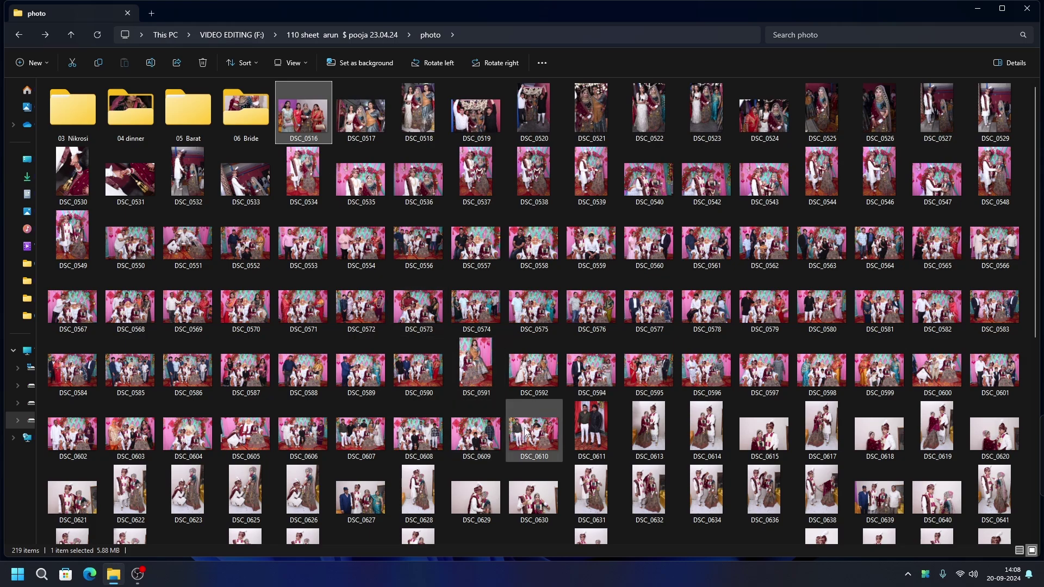
pyautogui.keyDown('shift'); pyautogui.click(603, 427); pyautogui.keyUp('shift')
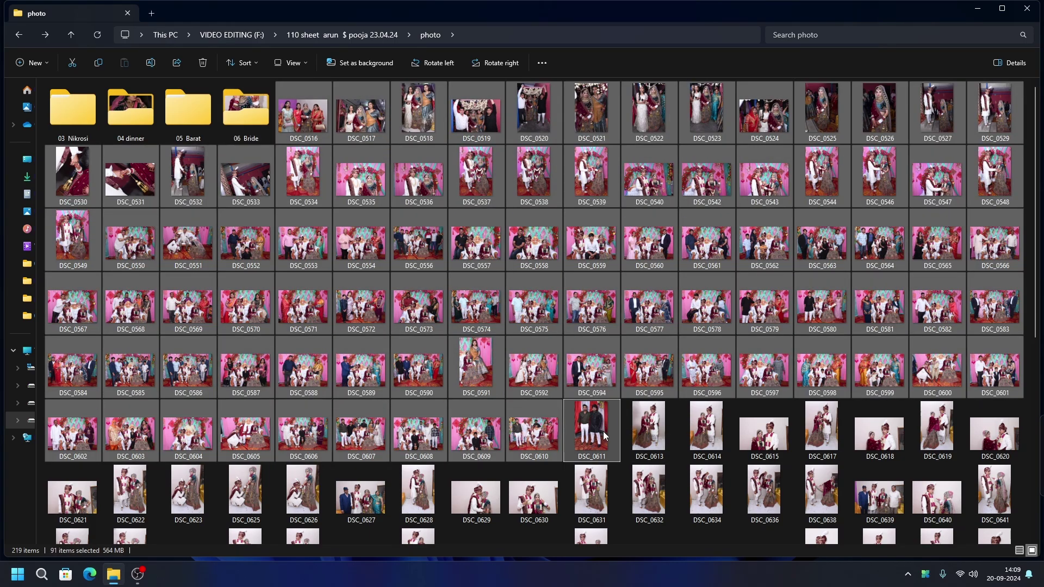
pyautogui.hotkey('ctrl', 'x')
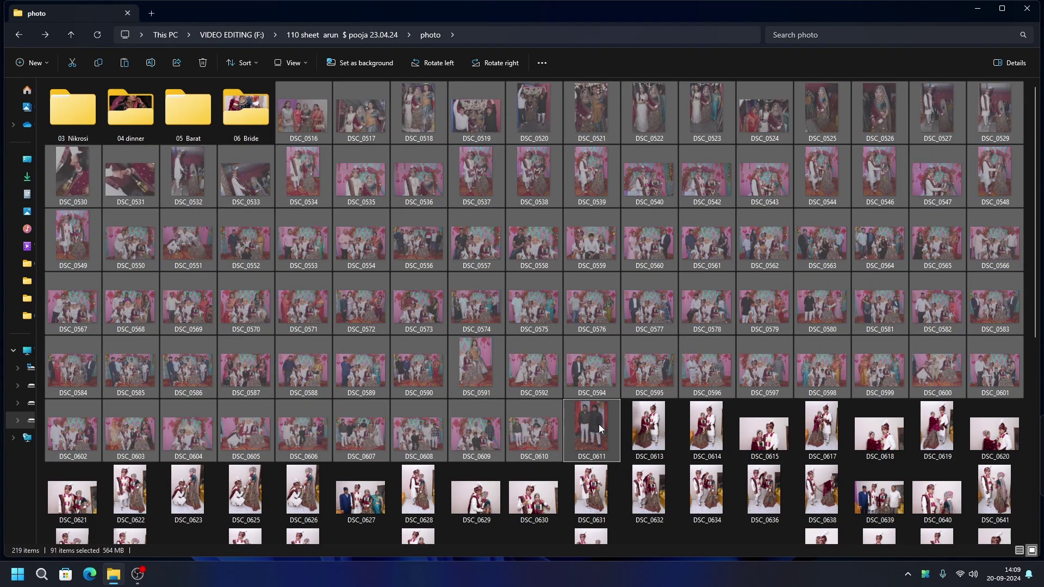
# Create a folder named "06 Jaimala", paste the cut photos into it, show them as thumbnails and return to the photo folder
pyautogui.click(31, 63)
pyautogui.click(21, 81)
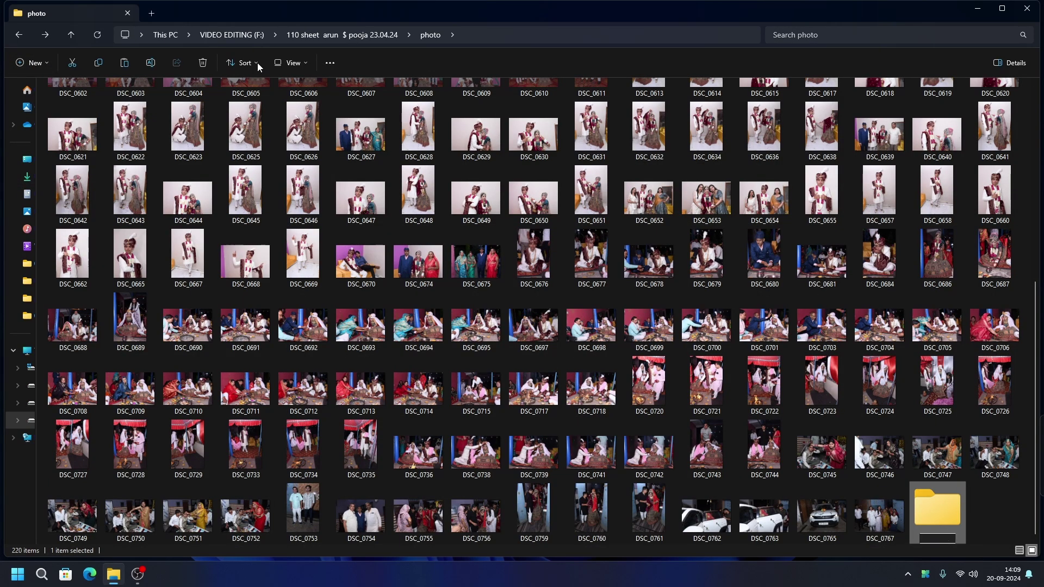
pyautogui.press('Return')
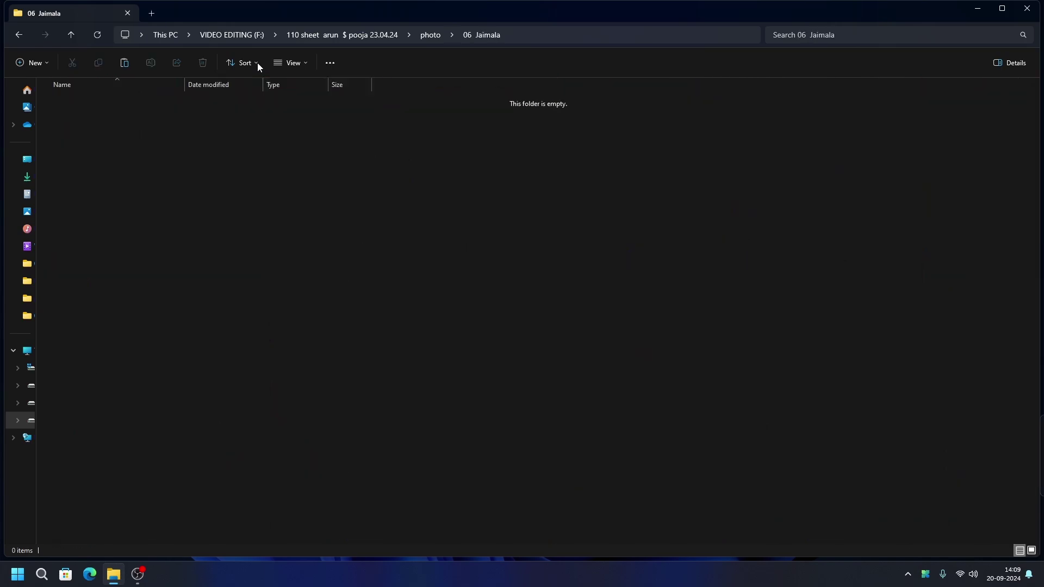
pyautogui.hotkey('ctrl', 'a')
pyautogui.click(595, 355)
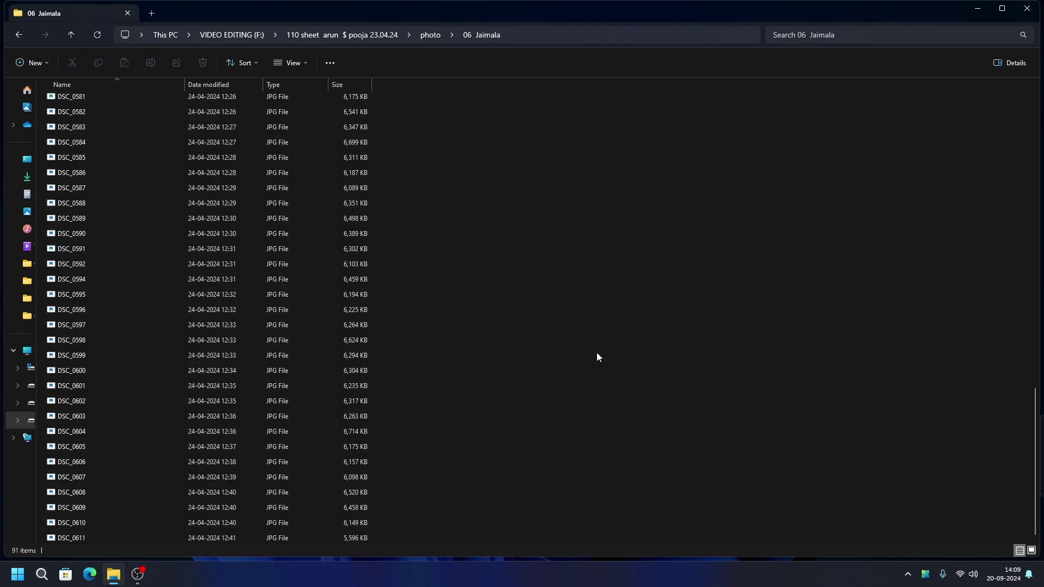
pyautogui.keyDown('ctrl'); pyautogui.scroll(4, 597, 353); pyautogui.keyUp('ctrl')
pyautogui.keyDown('ctrl'); pyautogui.scroll(2, 596, 356); pyautogui.keyUp('ctrl')
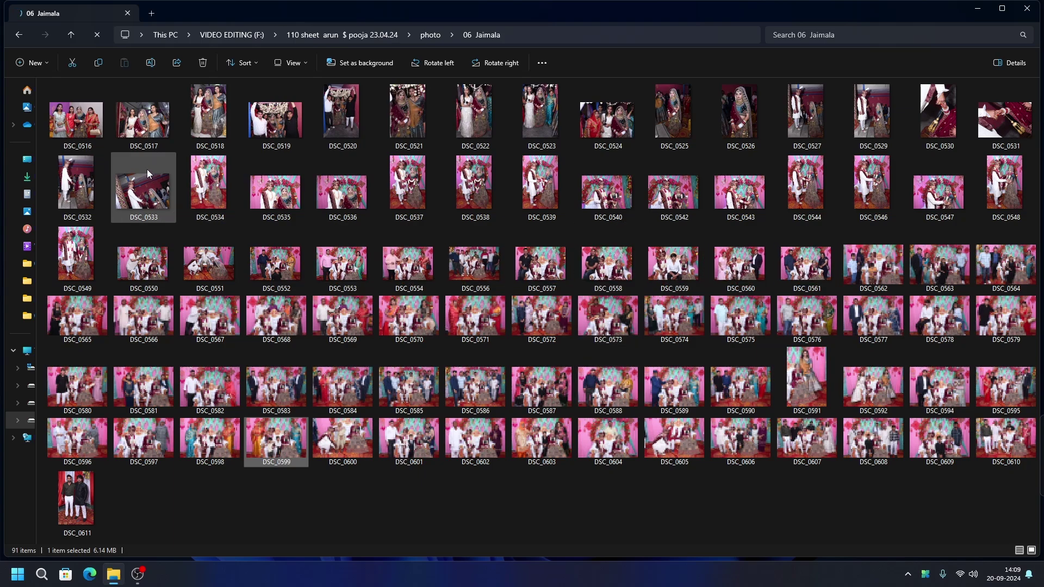
pyautogui.click(85, 129)
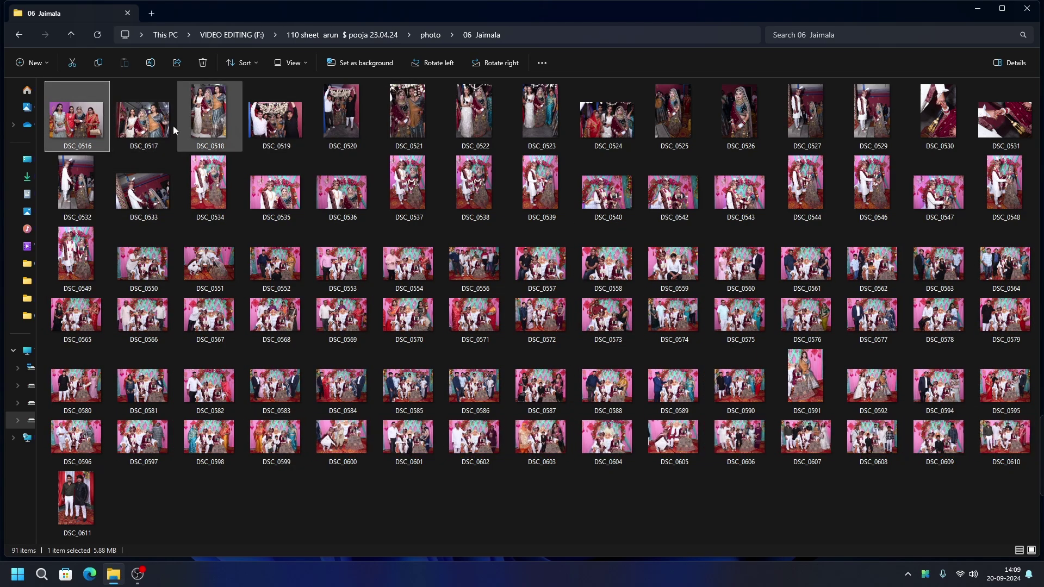
pyautogui.click(17, 34)
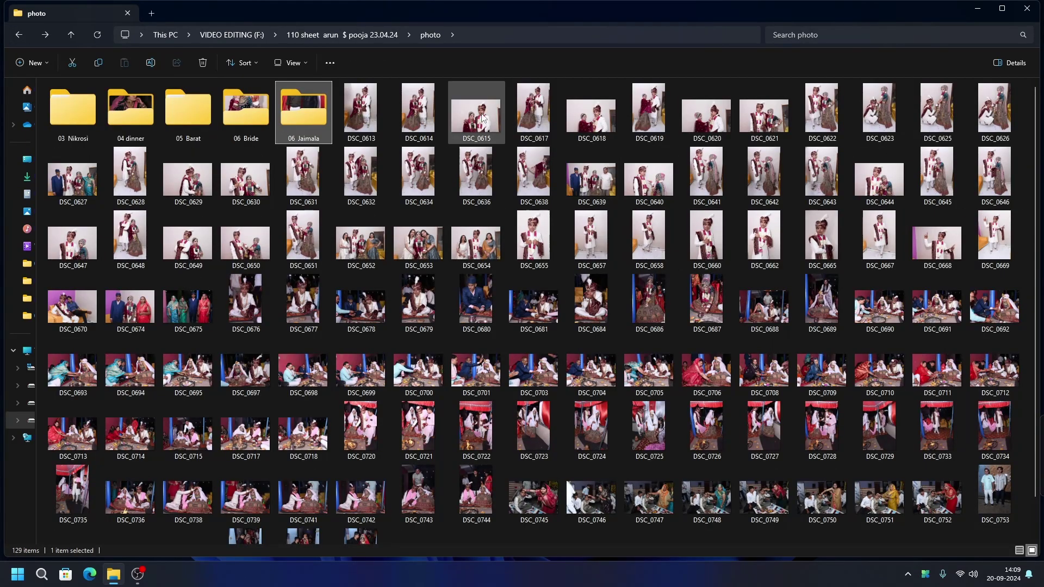
# Cut the photos DSC_0613 through DSC_0669 from the photo folder
pyautogui.click(368, 109)
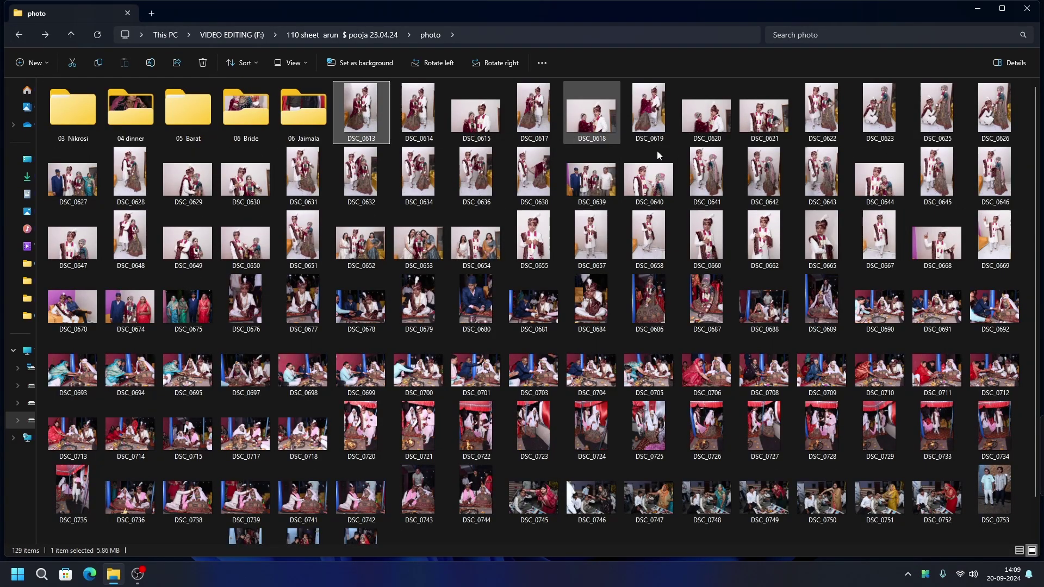
pyautogui.keyDown('shift'); pyautogui.click(998, 241); pyautogui.keyUp('shift')
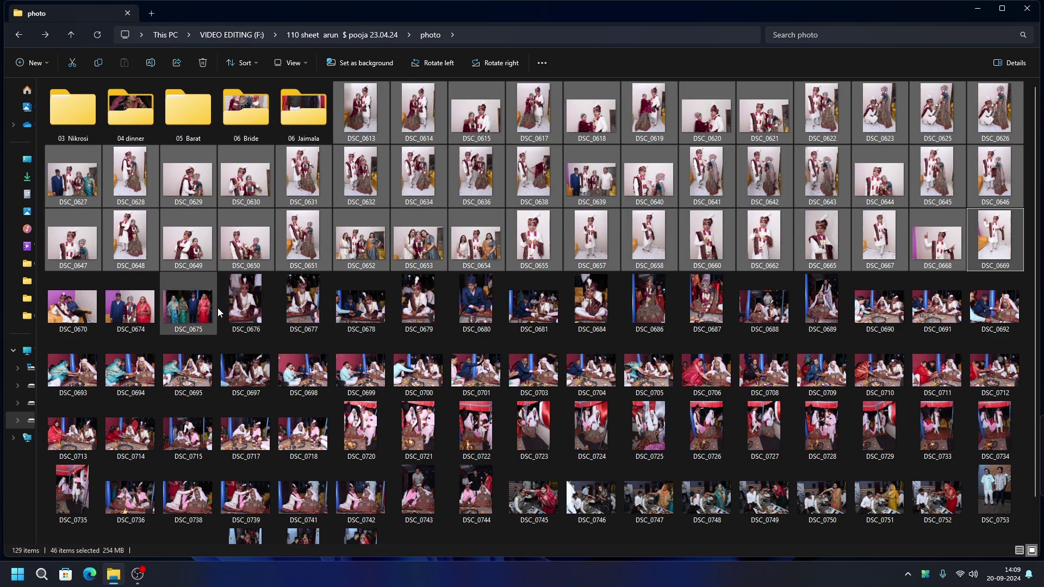
pyautogui.hotkey('ctrl', 'x')
# Create a folder named "07 Potret", paste the cut photos into it, show them as large thumbnails and return to the photo folder
pyautogui.click(33, 61)
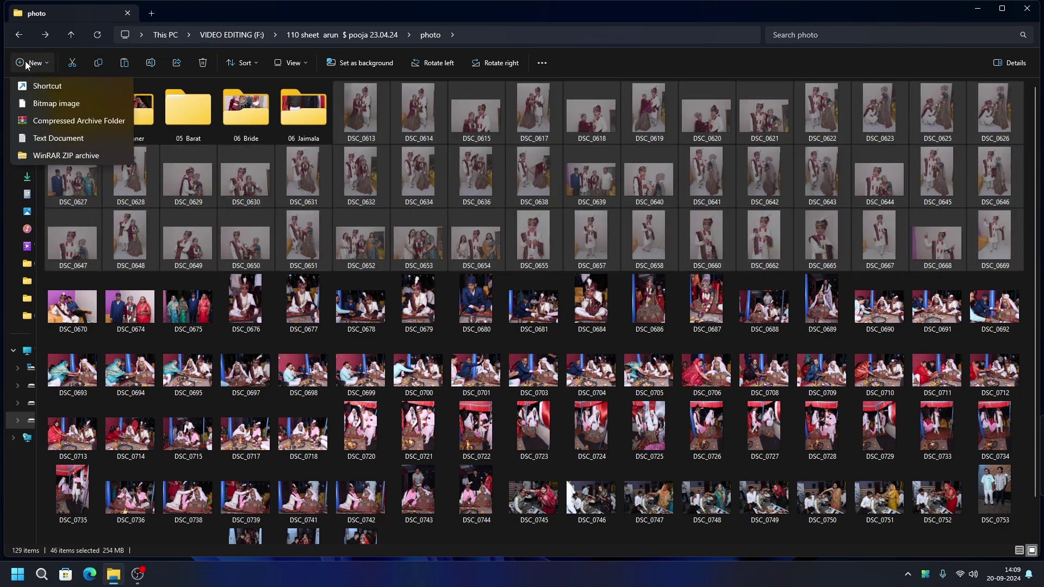
pyautogui.click(46, 86)
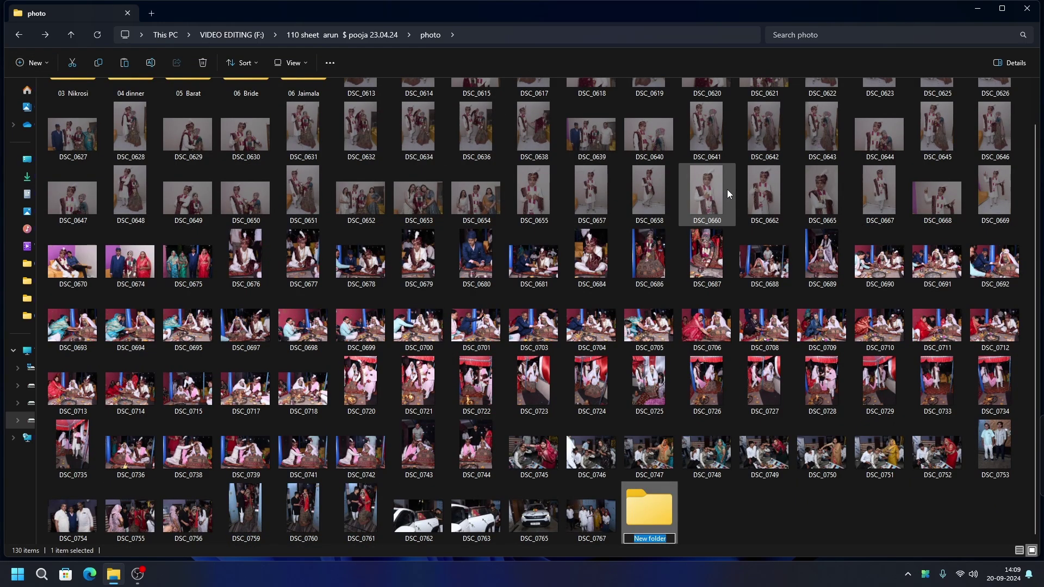
pyautogui.write('07 Potret')
pyautogui.press('Return')
pyautogui.press('Return')
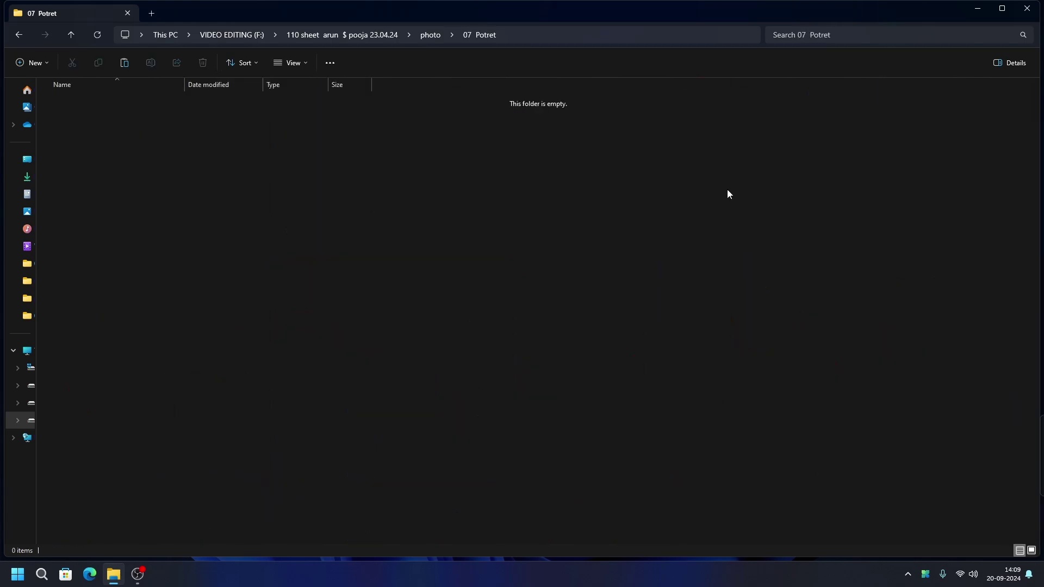
pyautogui.hotkey('ctrl', 'v')
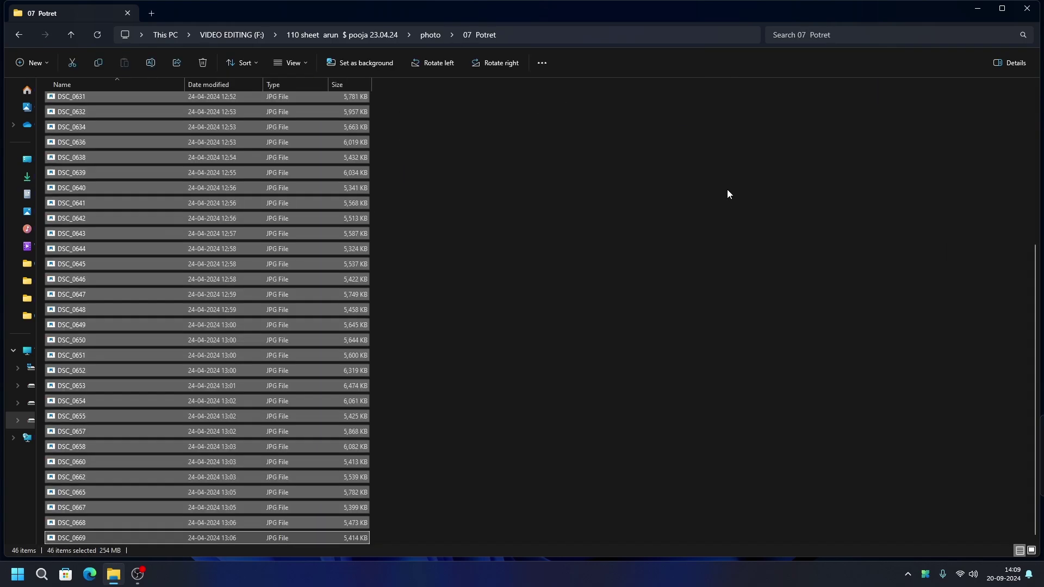
pyautogui.click(795, 370)
pyautogui.keyDown('ctrl'); pyautogui.scroll(4, 794, 371); pyautogui.keyUp('ctrl')
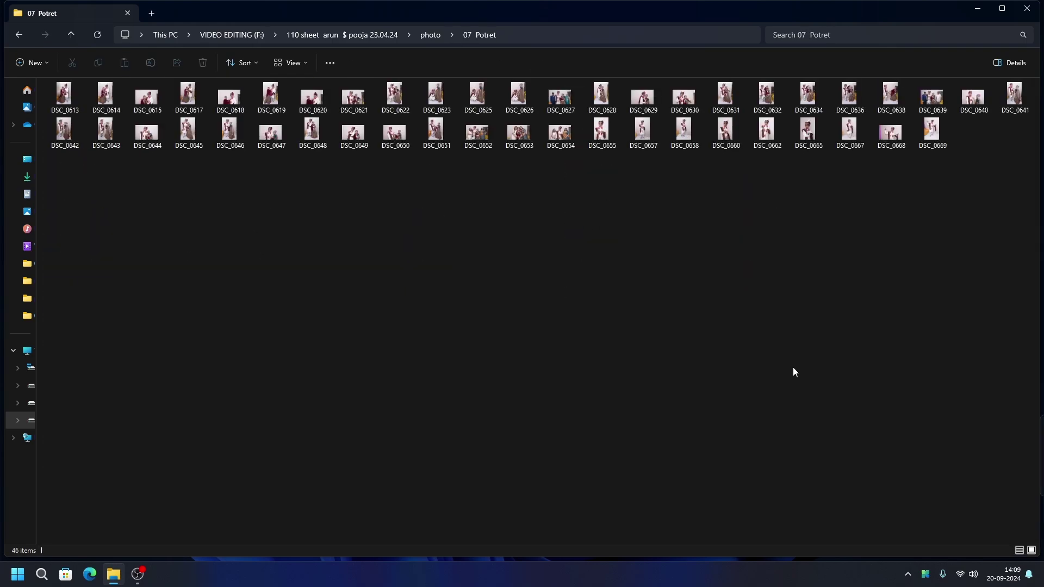
pyautogui.keyDown('ctrl'); pyautogui.scroll(2, 793, 367); pyautogui.keyUp('ctrl')
pyautogui.keyDown('ctrl'); pyautogui.scroll(-2, 793, 367); pyautogui.keyUp('ctrl')
pyautogui.keyDown('ctrl'); pyautogui.scroll(1, 792, 367); pyautogui.keyUp('ctrl')
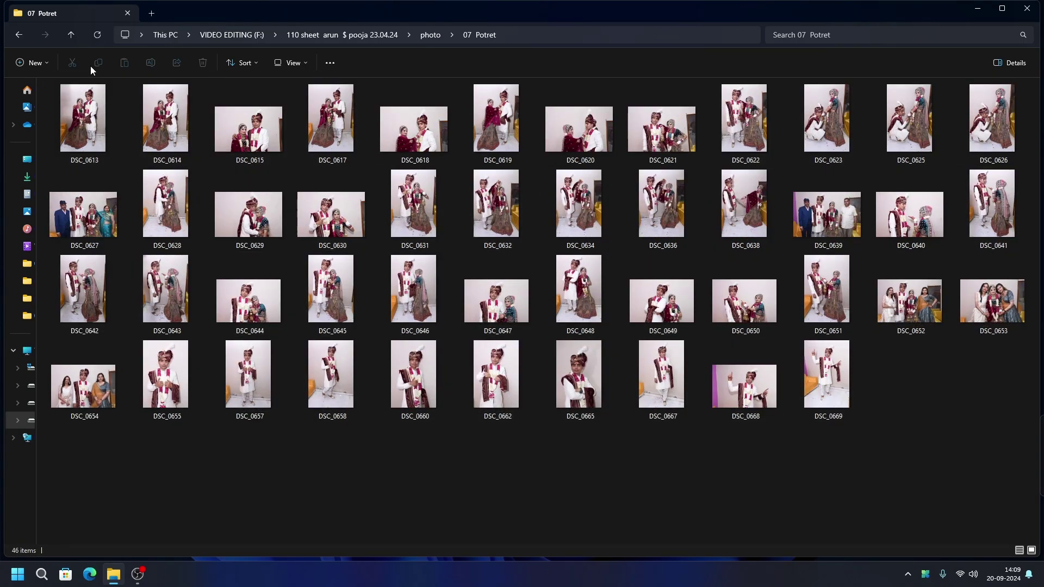
pyautogui.click(18, 34)
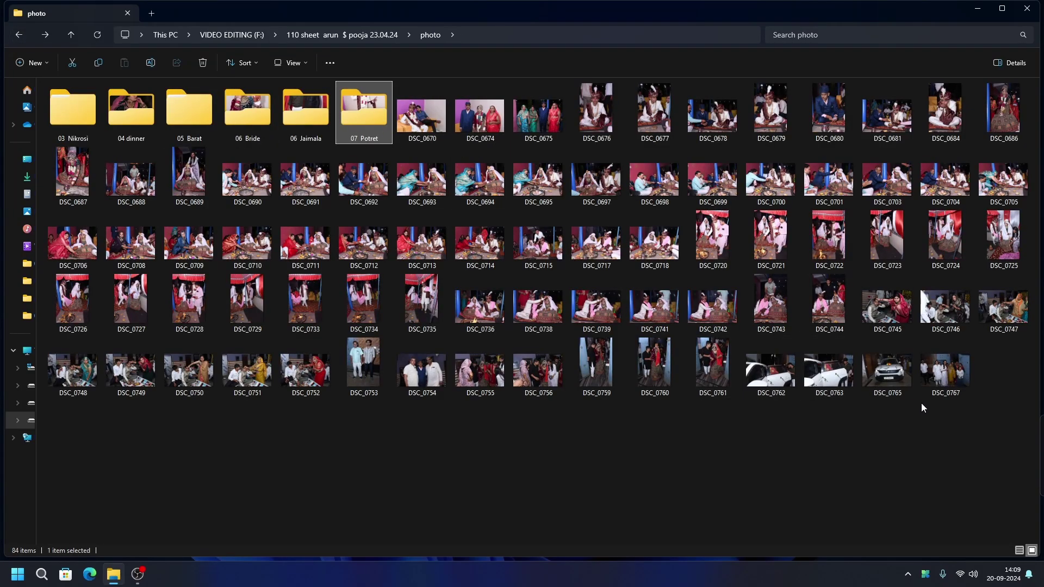
# Cut all remaining loose photos, DSC_0670 through DSC_0767, from the photo folder
pyautogui.press('Right')
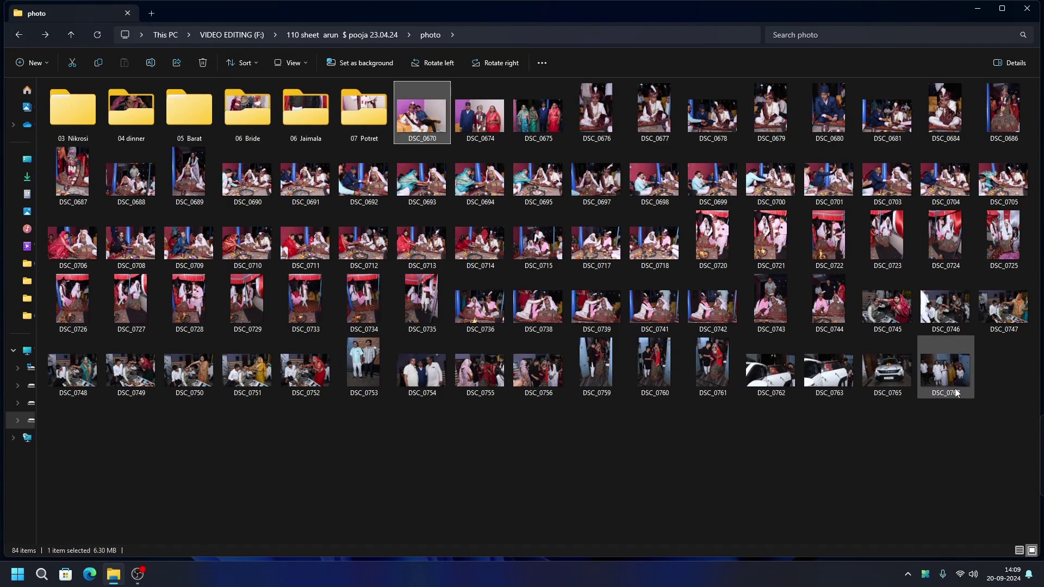
pyautogui.keyDown('shift'); pyautogui.click(946, 387); pyautogui.keyUp('shift')
pyautogui.hotkey('ctrl', 'x')
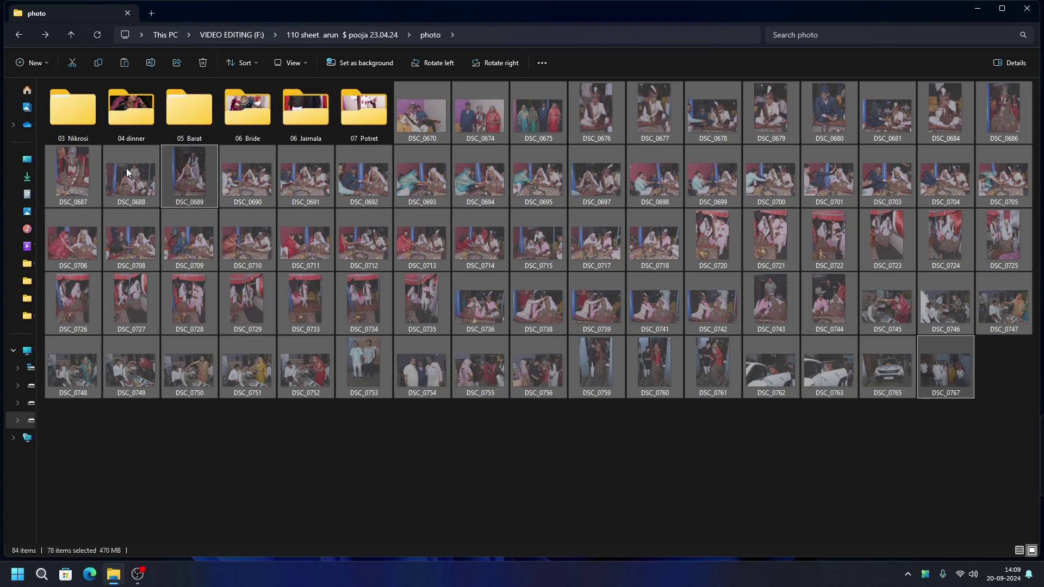
# Create a folder named "08 Mandap", paste the cut photos into it and return to the photo folder
pyautogui.click(30, 62)
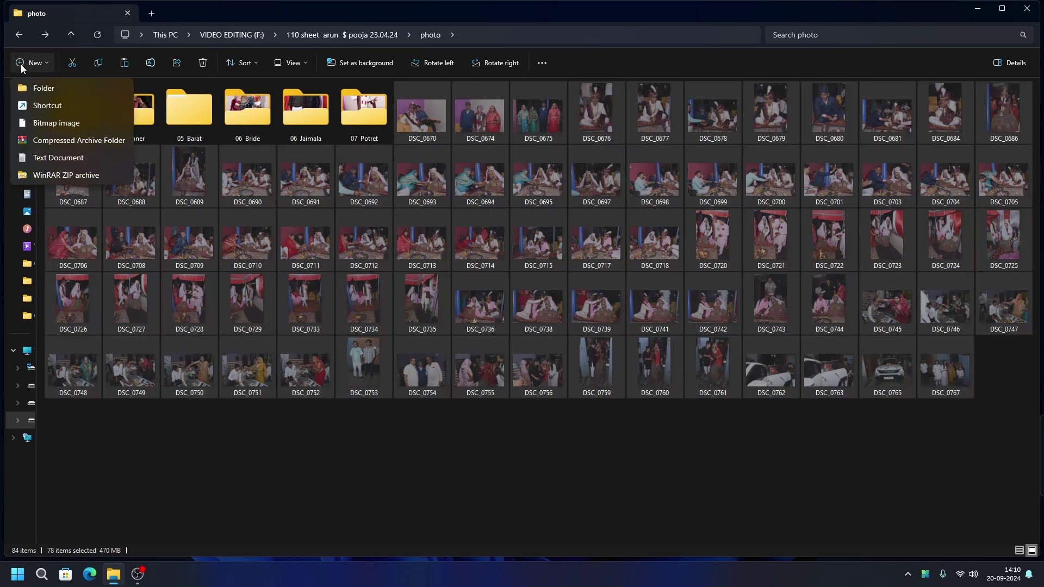
pyautogui.click(39, 86)
pyautogui.write('08  Mandap')
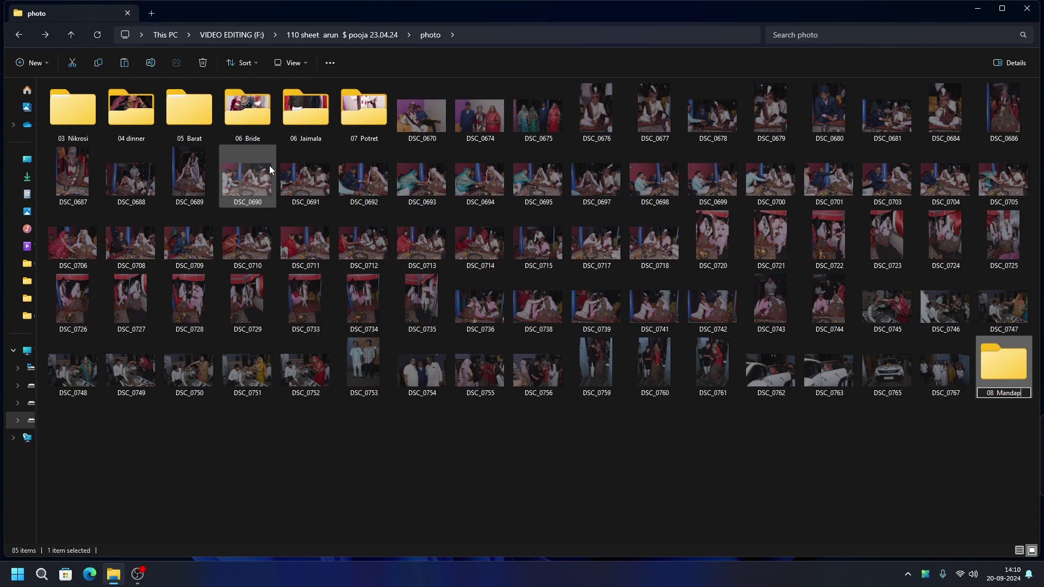
pyautogui.press('Return')
pyautogui.press('Return')
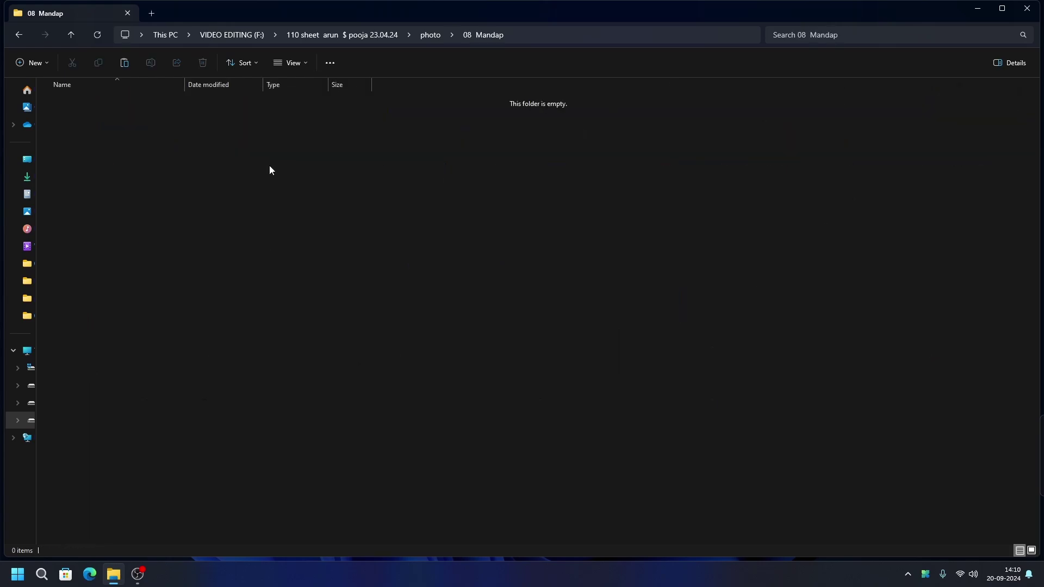
pyautogui.hotkey('ctrl', 'v')
pyautogui.press('BackSpace')
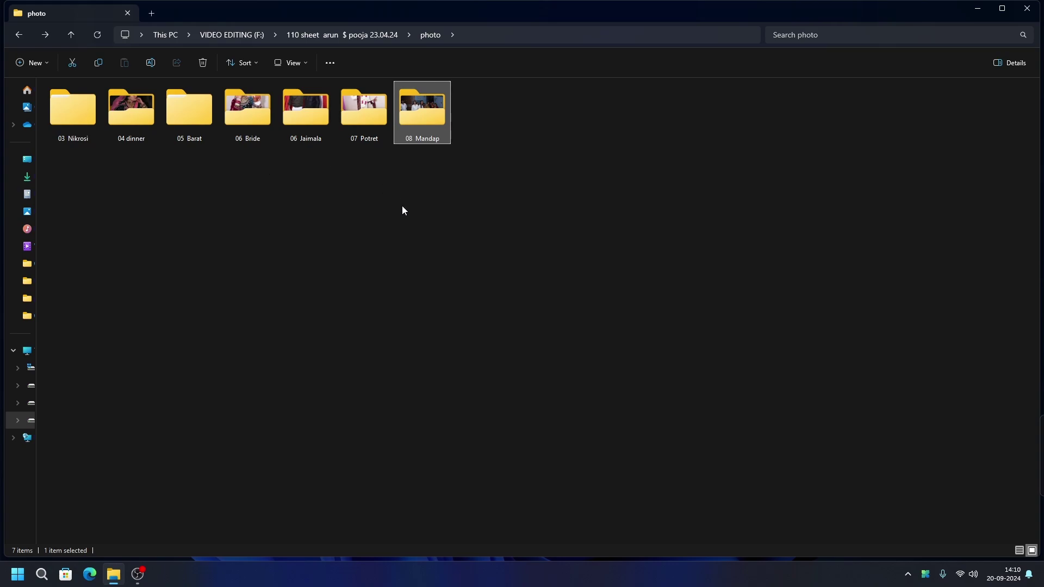
# Enlarge the folder thumbnails in the photo folder and rename the 08 Mandap folder as 09 Mandap
pyautogui.keyDown('ctrl'); pyautogui.scroll(3, 420, 252); pyautogui.keyUp('ctrl')
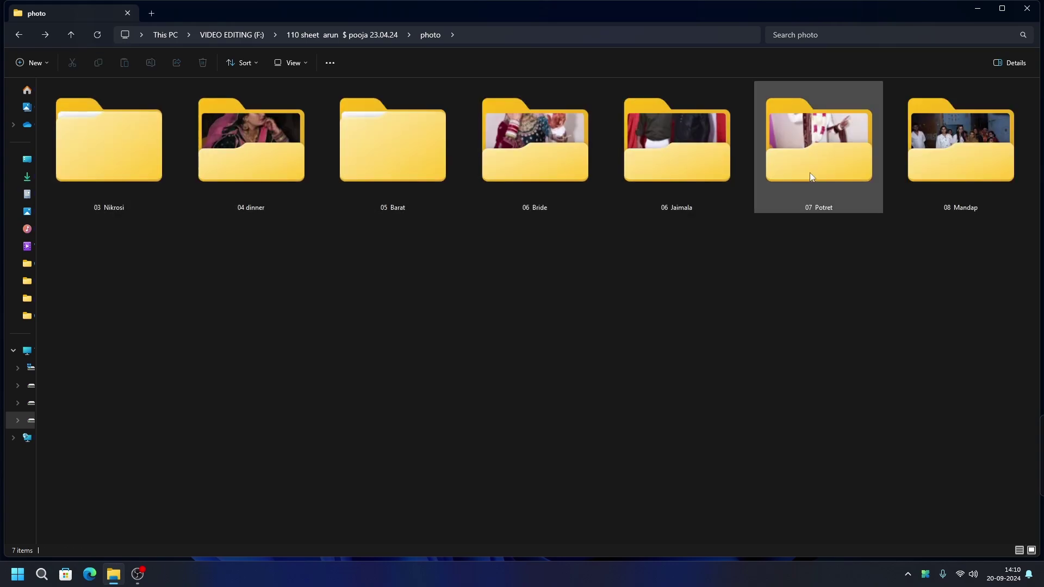
pyautogui.moveTo(977, 289); pyautogui.dragTo(110, 127)
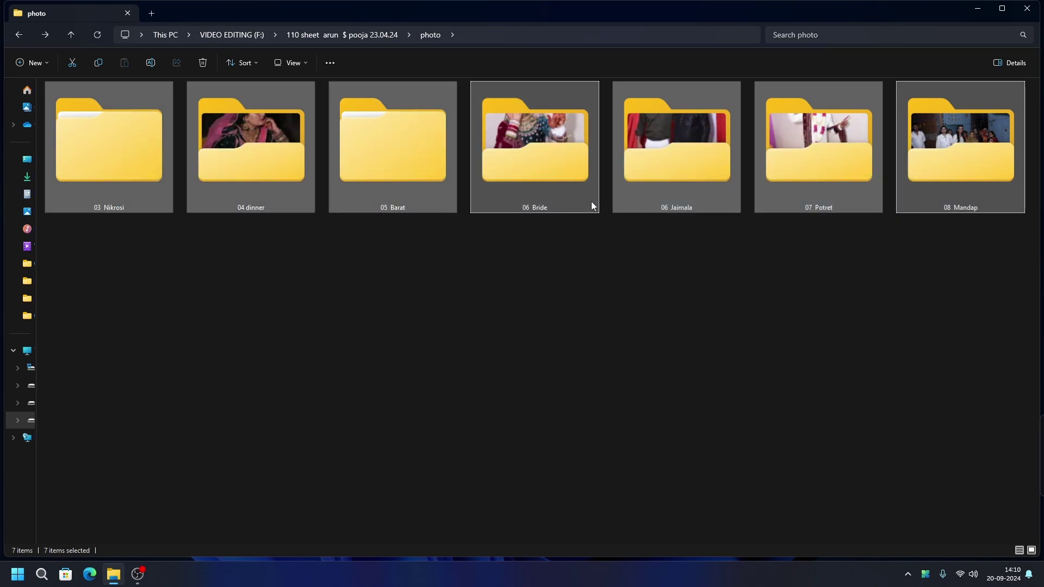
pyautogui.click(554, 212)
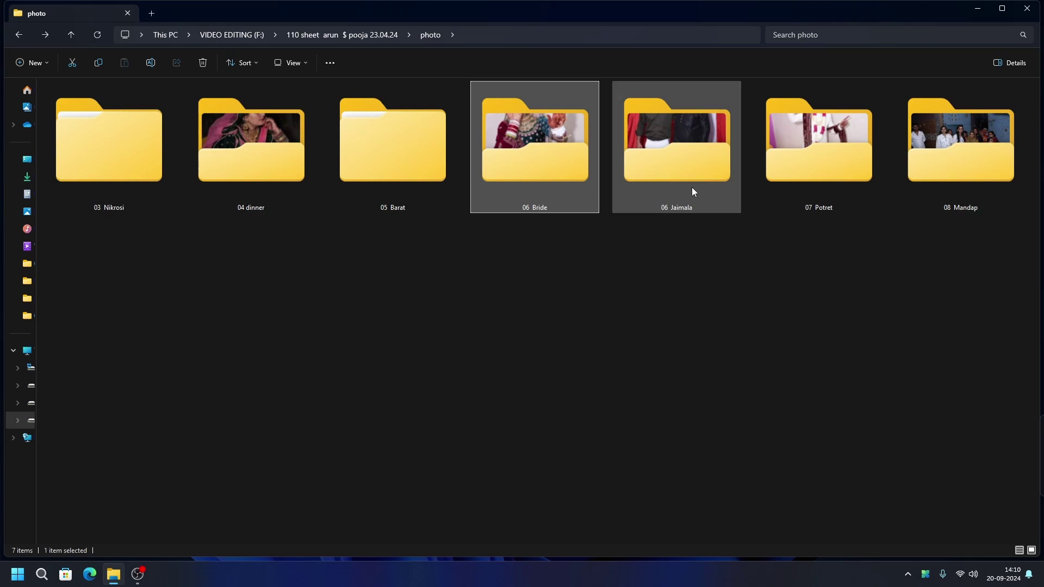
pyautogui.click(954, 187)
pyautogui.press('F2')
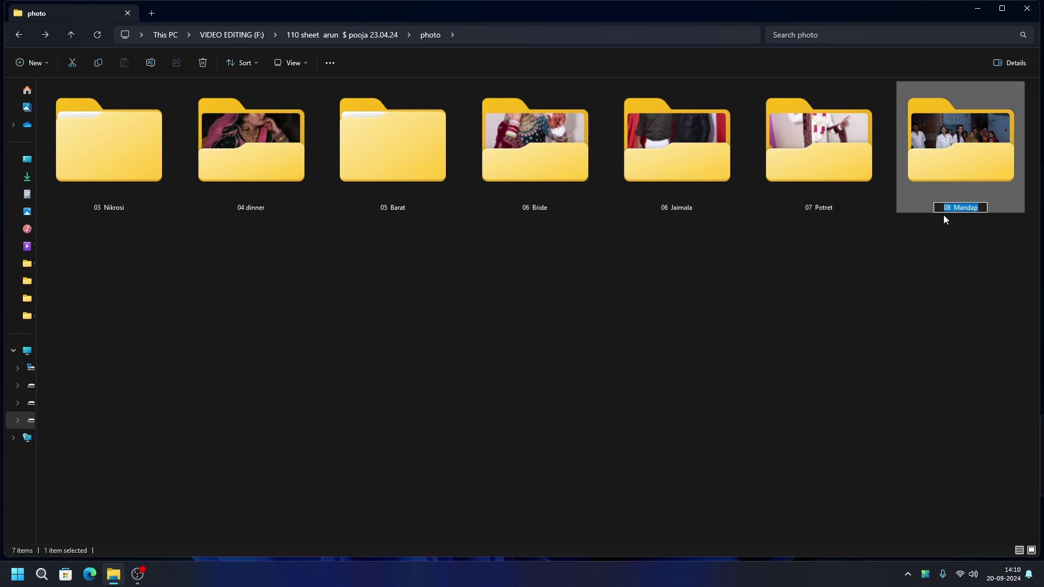
pyautogui.moveTo(949, 207); pyautogui.dragTo(955, 209)
# Renumber the Potret folder as 08 Potret and the Jaimala folder as 07 Jaimala
pyautogui.click(829, 165)
pyautogui.press('F2')
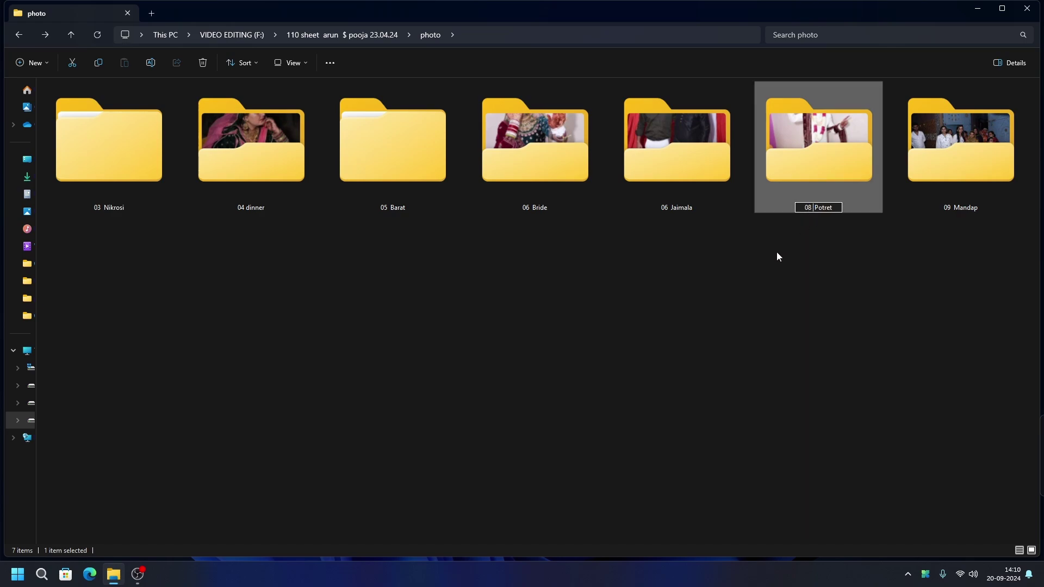
pyautogui.click(676, 178)
pyautogui.press('F2')
pyautogui.click(666, 208)
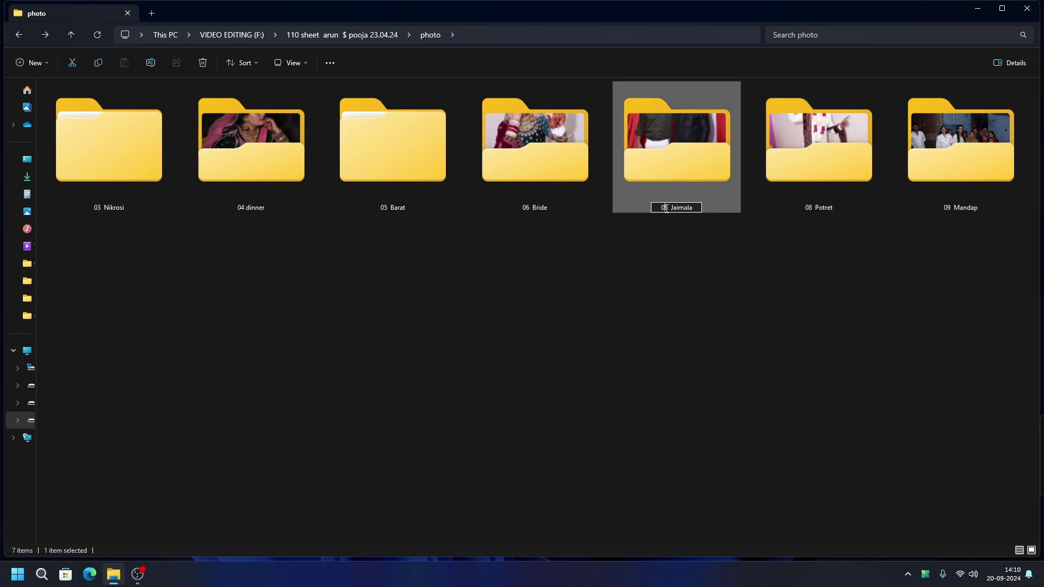
pyautogui.click(741, 259)
# Move all event folders, 03 Nikrosi through 09 Mandap, up into the 110-sheet album folder and delete the emptied photo folder
pyautogui.moveTo(998, 257); pyautogui.dragTo(131, 179)
pyautogui.hotkey('ctrl', 'x')
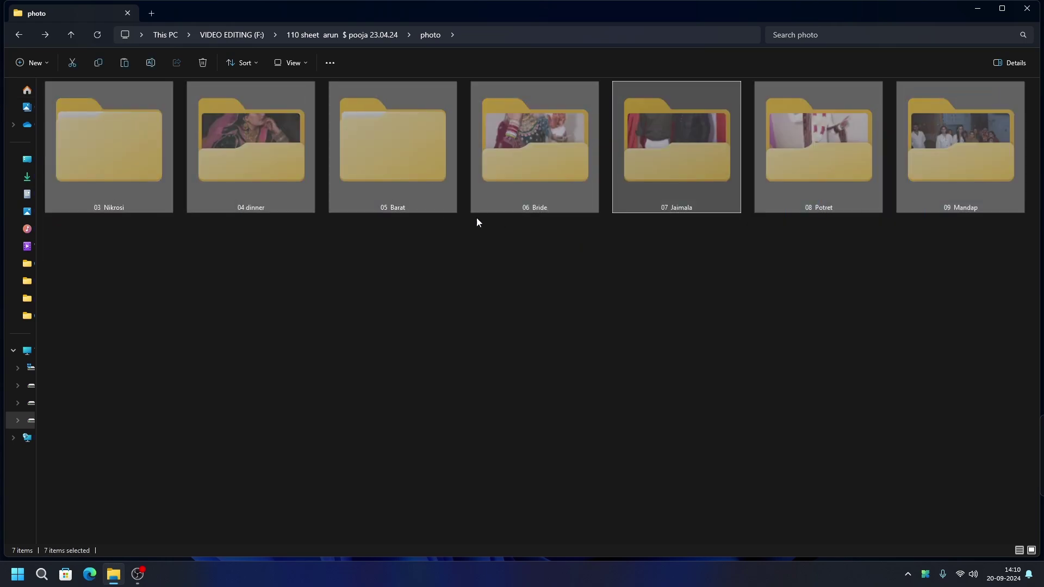
pyautogui.click(18, 36)
pyautogui.click(332, 272)
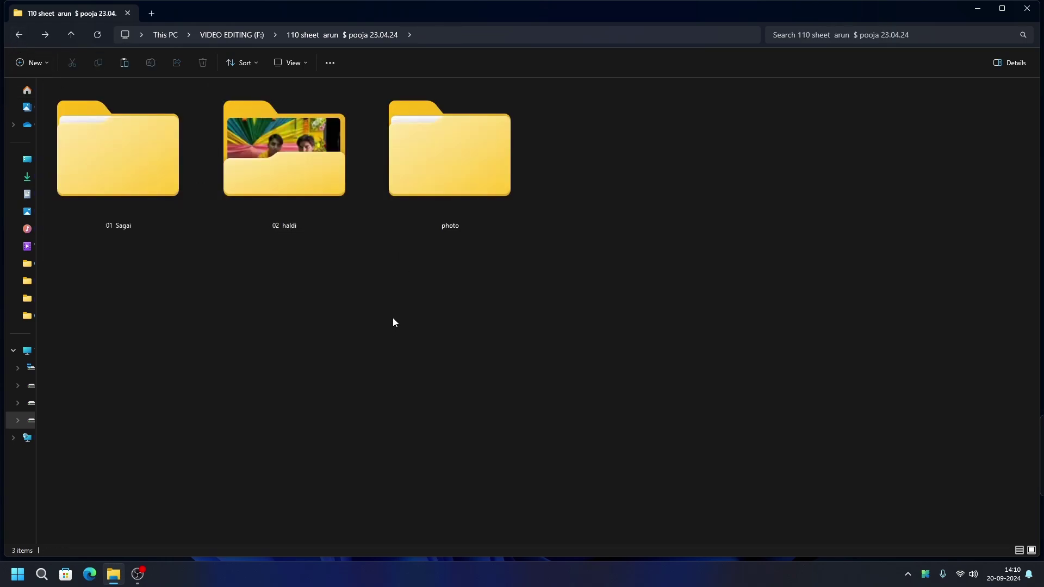
pyautogui.hotkey('ctrl', 'v')
pyautogui.click(808, 319)
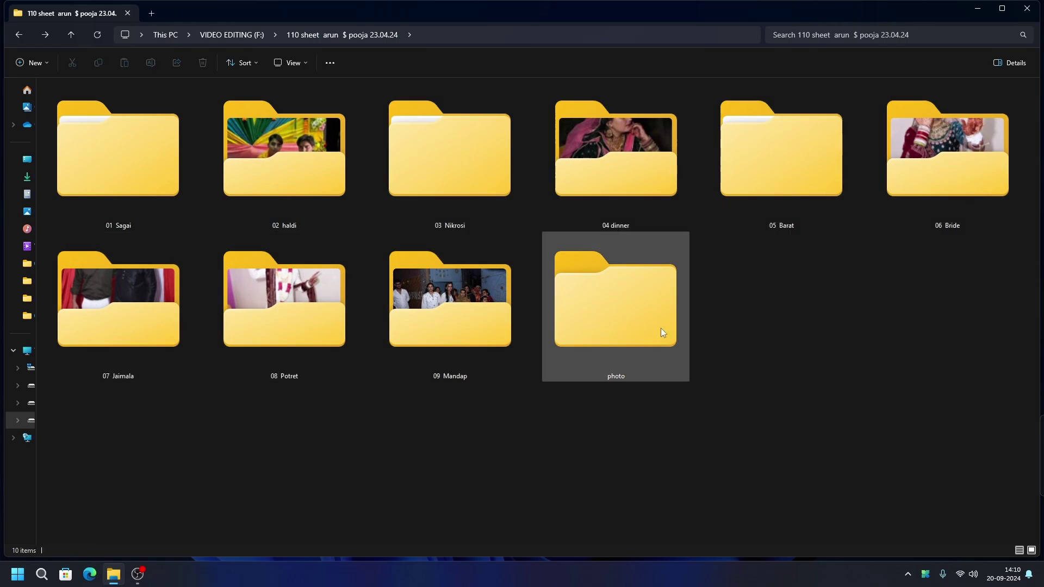
pyautogui.click(638, 324)
pyautogui.press('Delete')
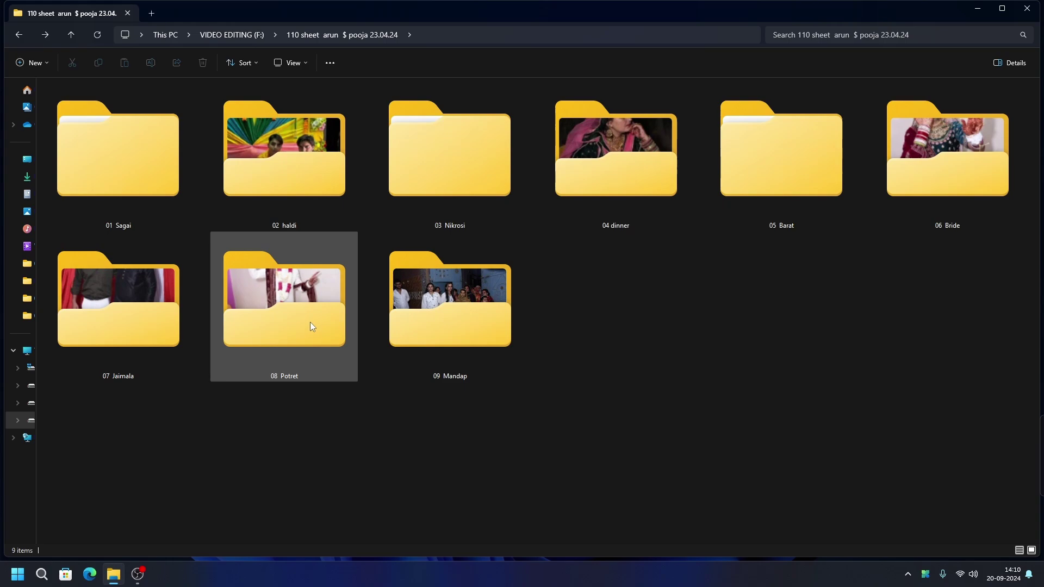
# Check the 110-sheet album folder's properties for its size and file count, and close them
pyautogui.rightClick(626, 263)
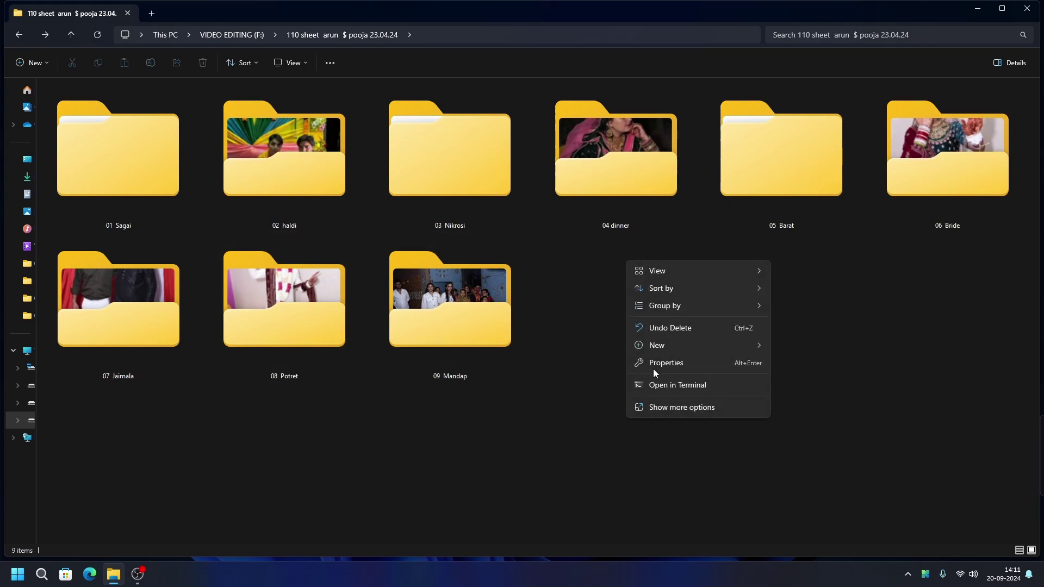
pyautogui.click(662, 364)
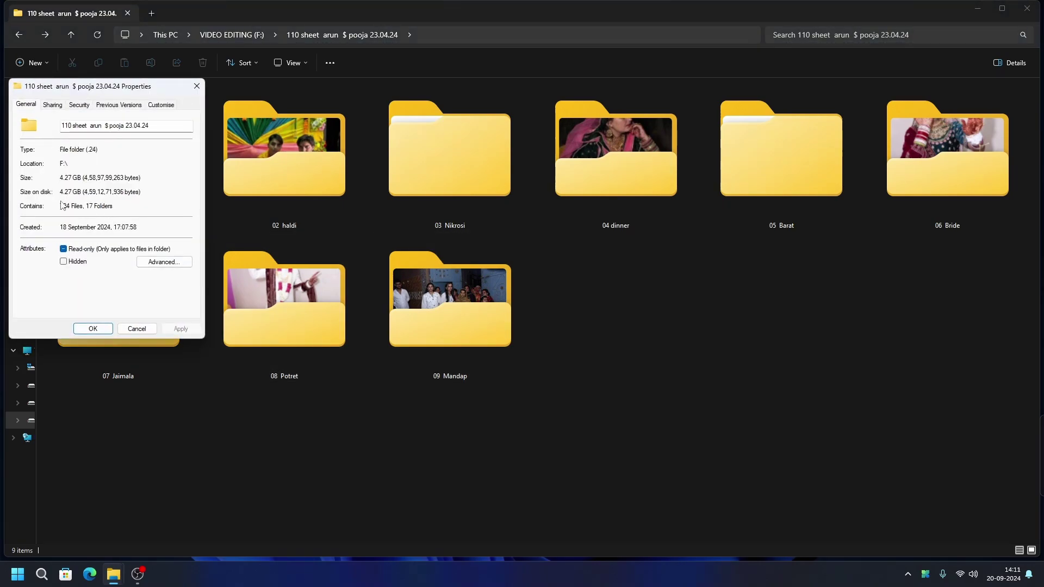
pyautogui.click(197, 87)
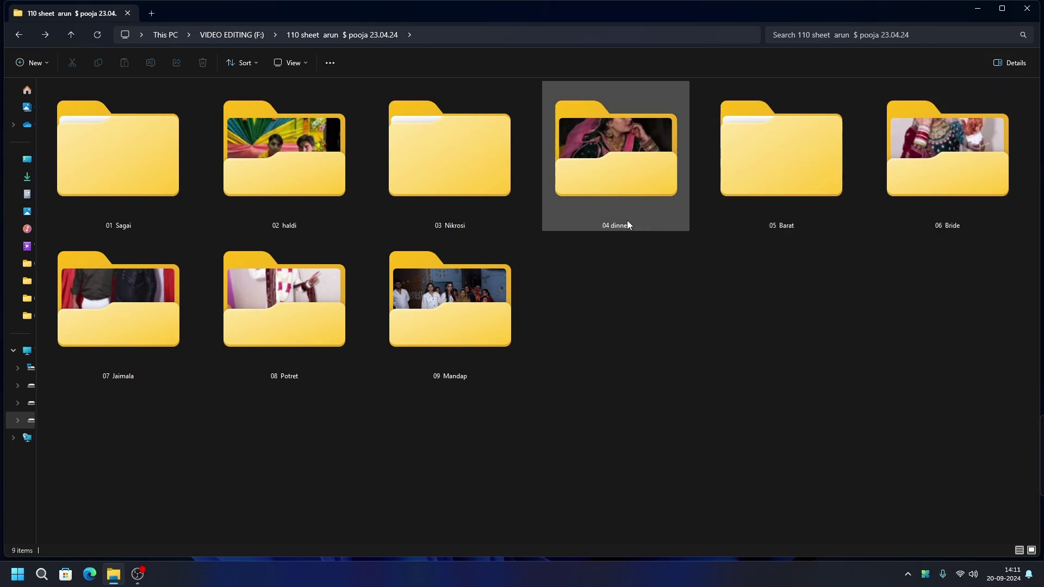
# Open the 01 Sagai folder, enlarge its folder thumbnails and open its subfolder 01
pyautogui.click(137, 163)
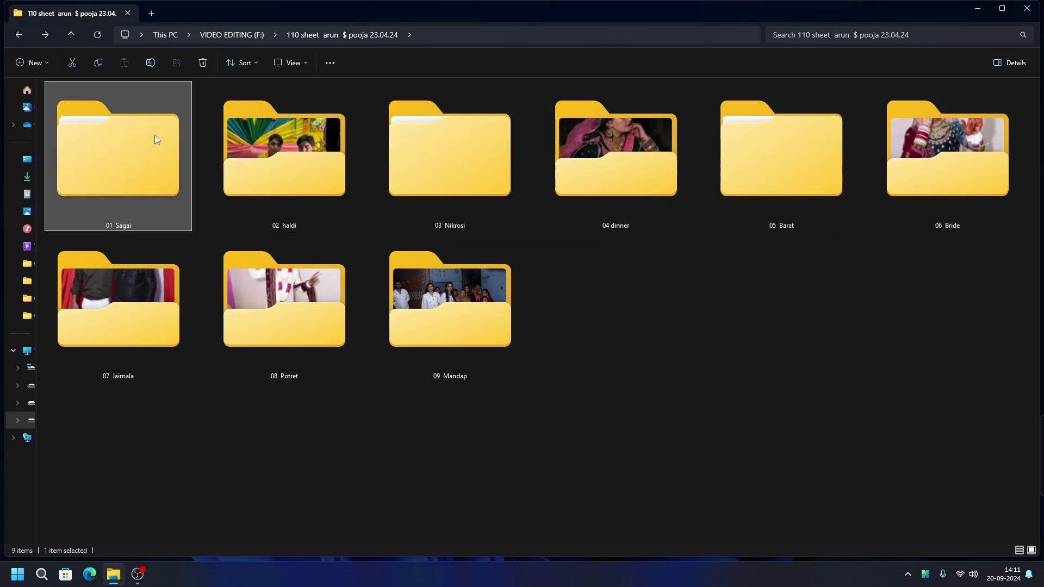
pyautogui.doubleClick(147, 157)
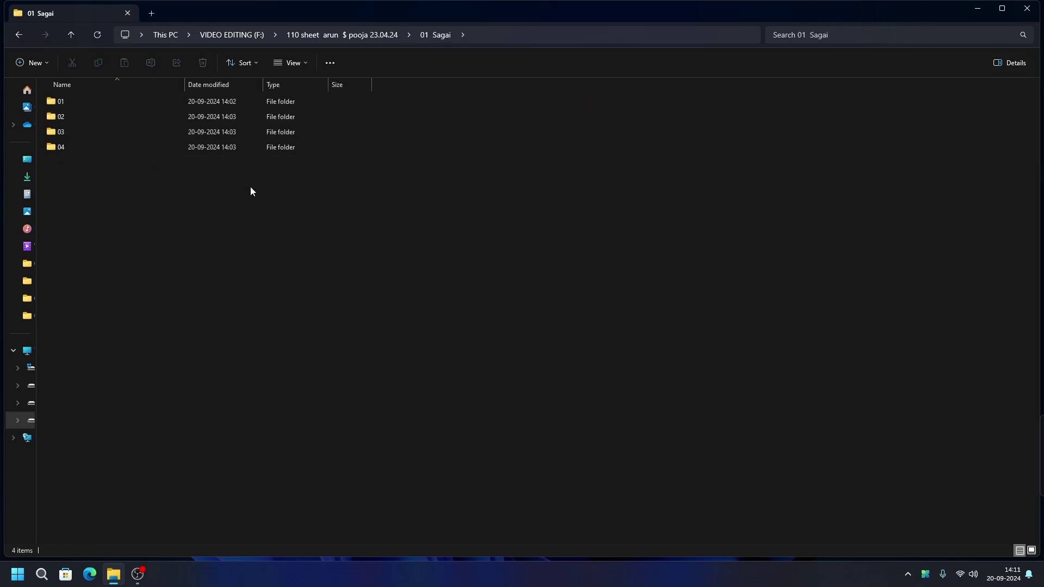
pyautogui.keyDown('ctrl'); pyautogui.scroll(4, 524, 416); pyautogui.keyUp('ctrl')
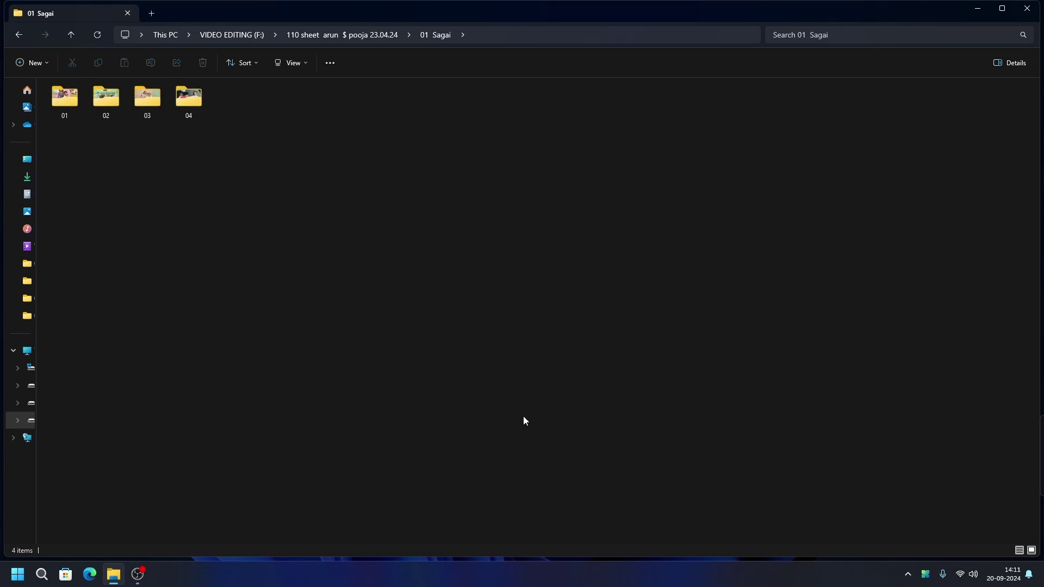
pyautogui.keyDown('ctrl'); pyautogui.scroll(1, 523, 420); pyautogui.keyUp('ctrl')
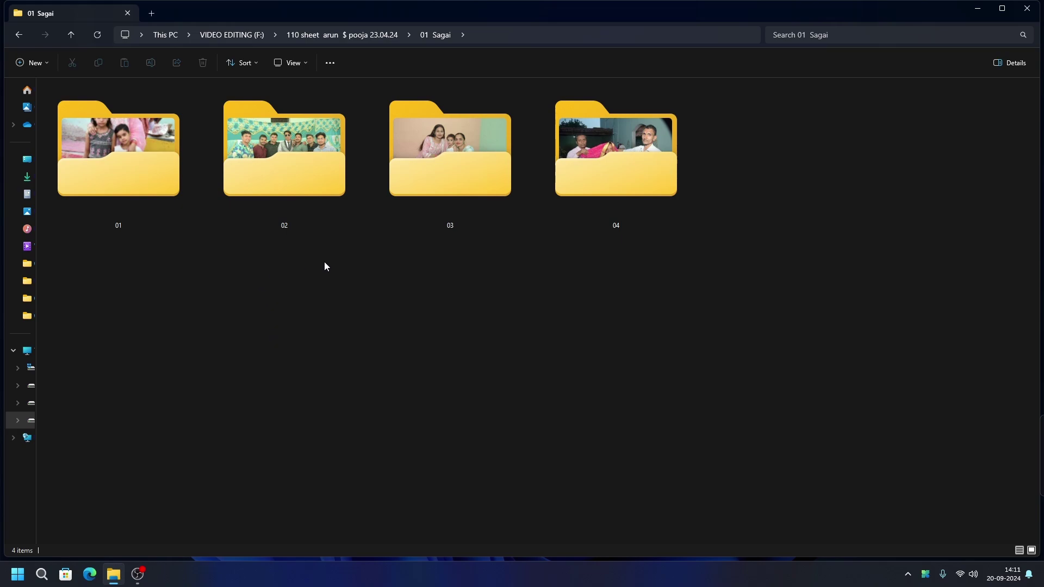
pyautogui.doubleClick(144, 163)
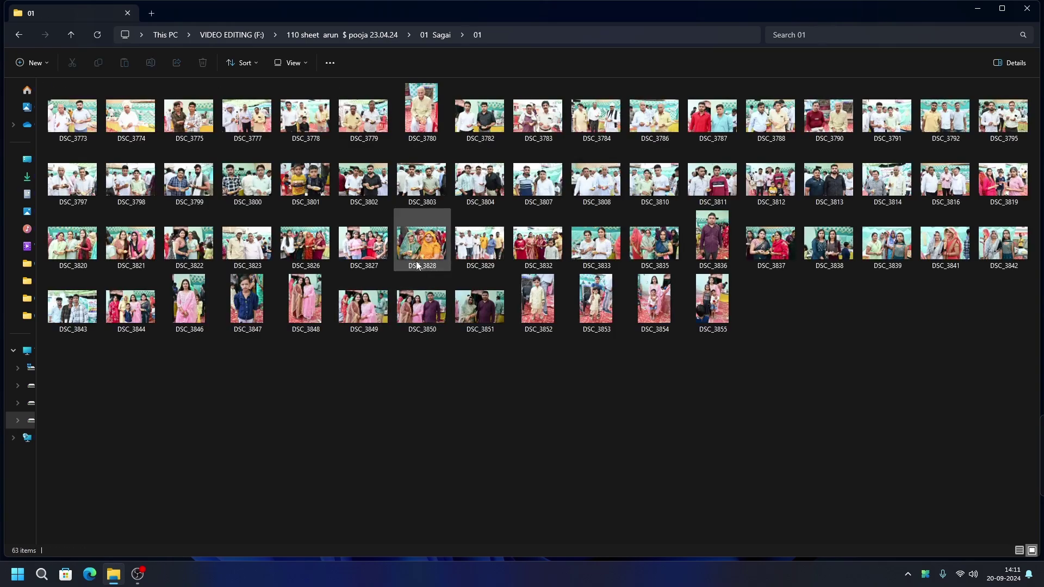
# View DSC_3773 in a maximized photo viewer, browse the following photos through DSC_3799, close the viewer and return to 01 Sagai
pyautogui.click(69, 125)
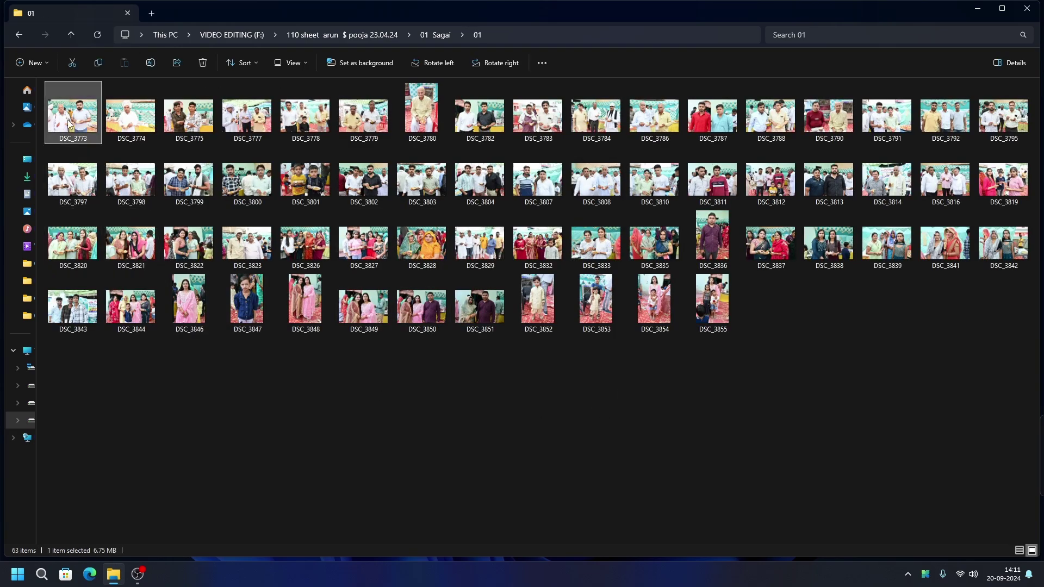
pyautogui.rightClick(70, 124)
pyautogui.click(98, 157)
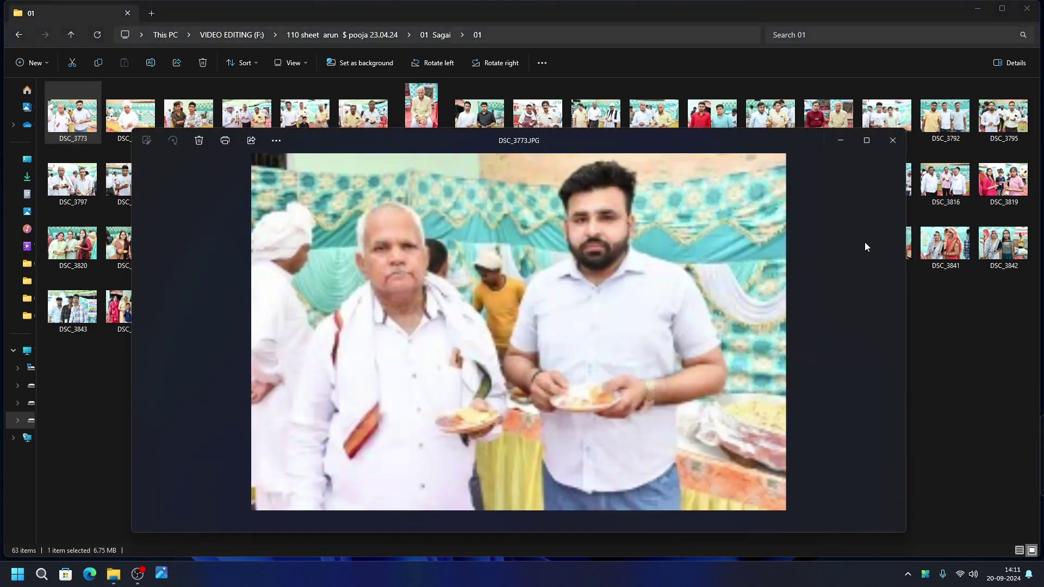
pyautogui.click(855, 144)
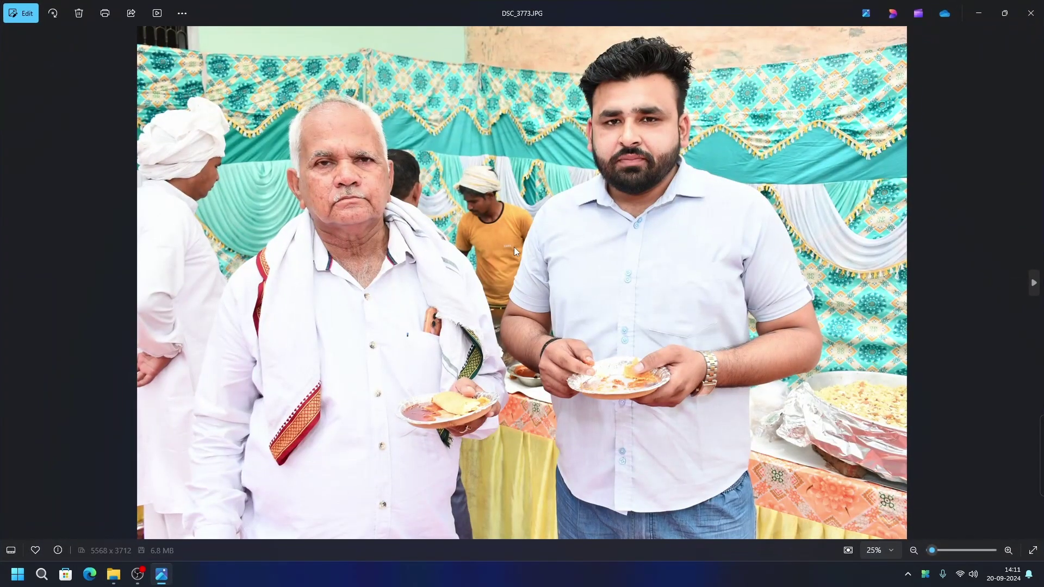
pyautogui.press('Right')
pyautogui.press('Right')
pyautogui.press('Right')
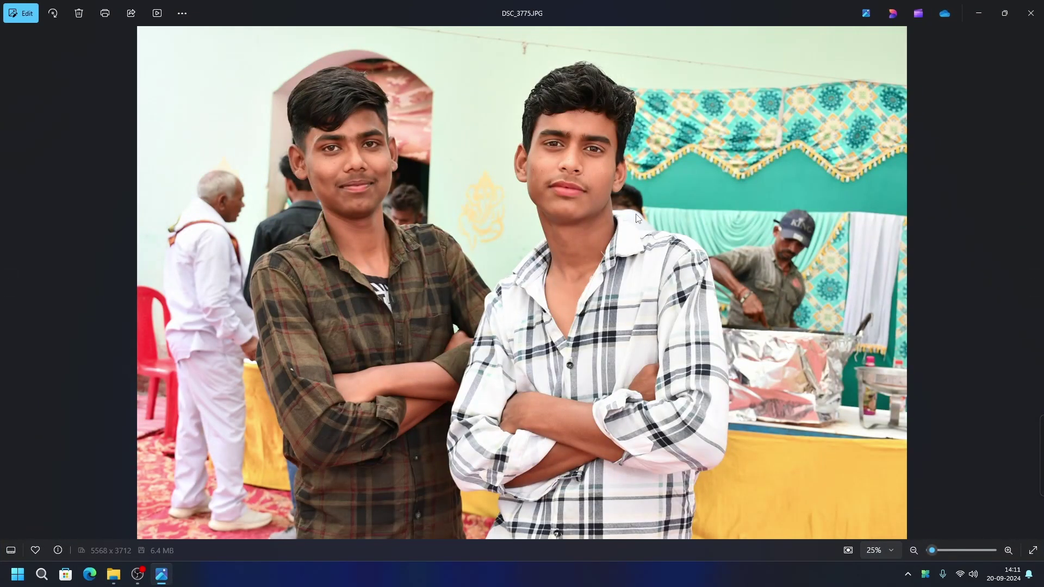
pyautogui.press('Right')
pyautogui.press('Right')
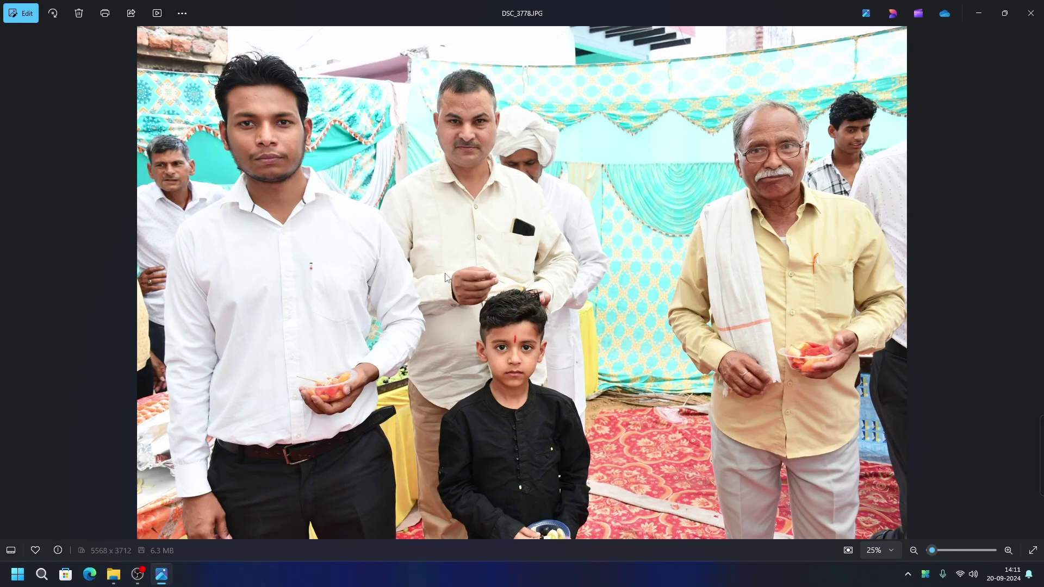
pyautogui.press('Right')
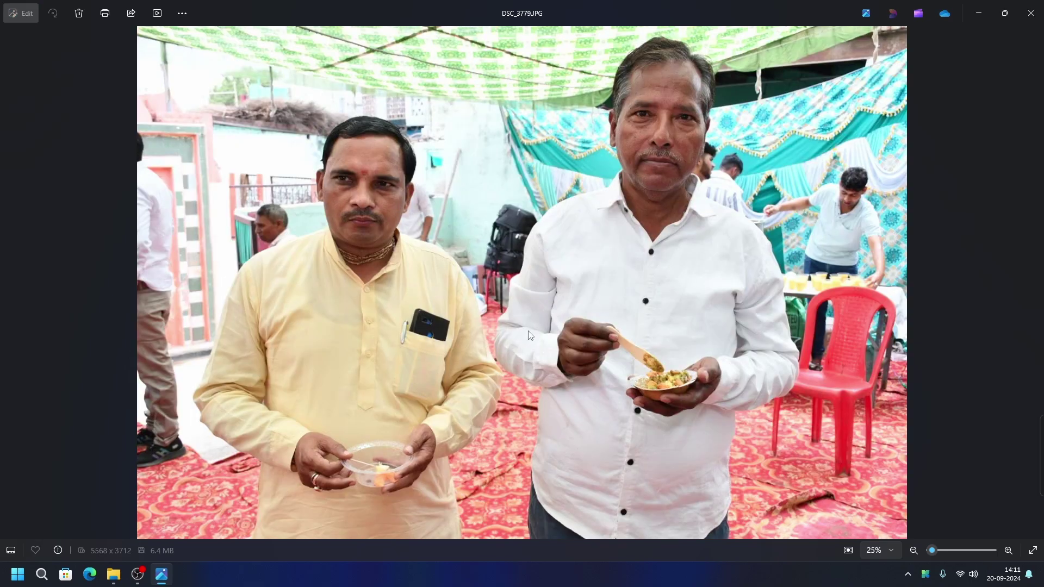
pyautogui.press('Right')
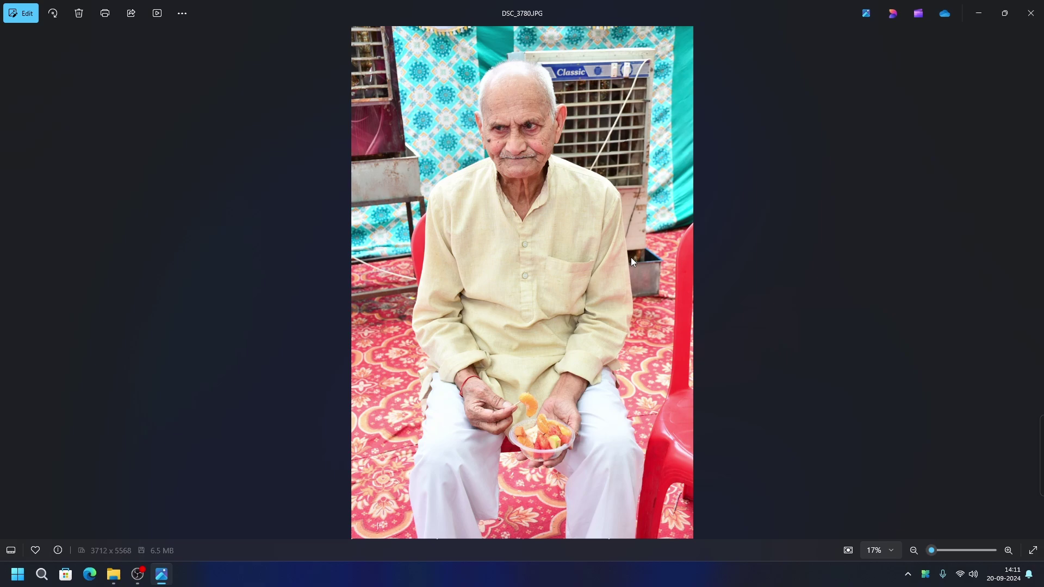
pyautogui.press('Right')
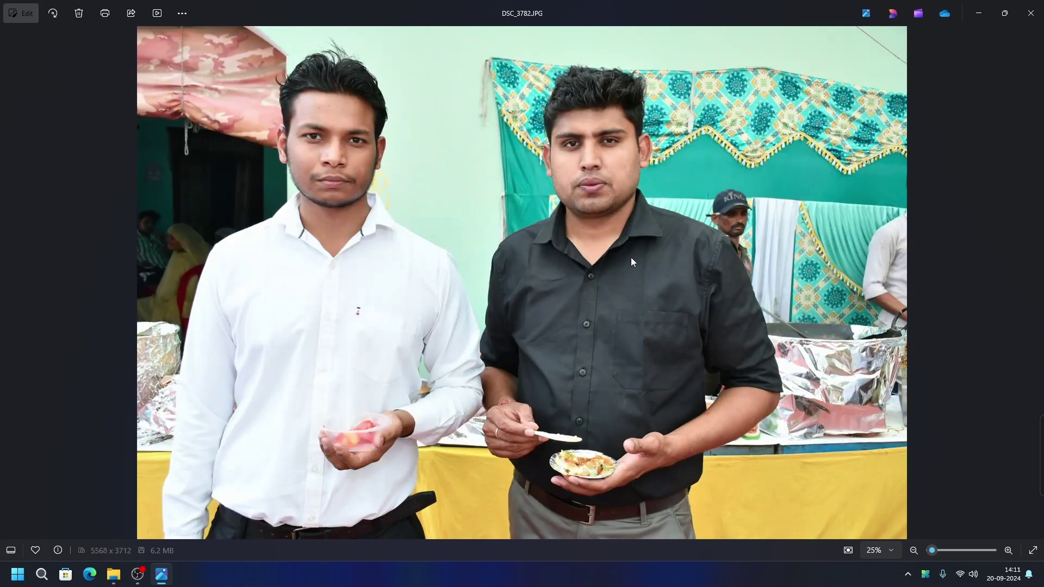
pyautogui.press('Right')
pyautogui.press('Right')
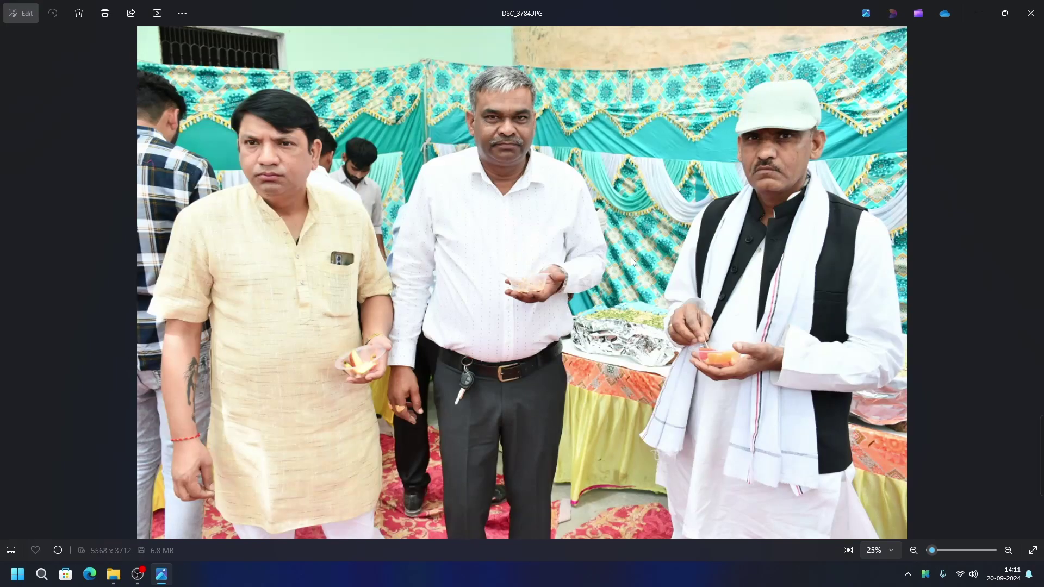
pyautogui.press('Right')
pyautogui.press('Right')
pyautogui.press('Right')
pyautogui.press('Right')
pyautogui.press('Right')
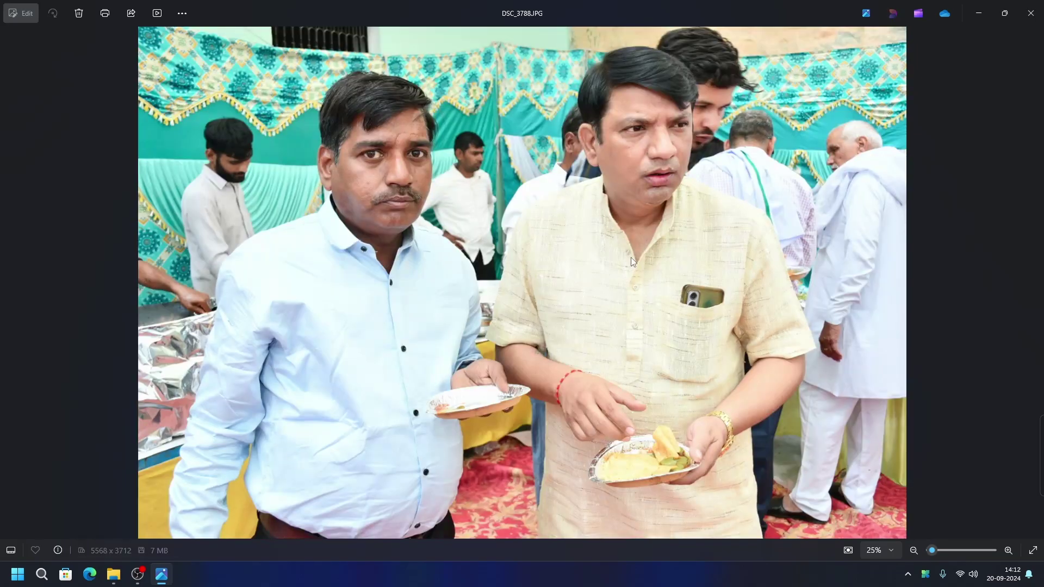
pyautogui.press('Right')
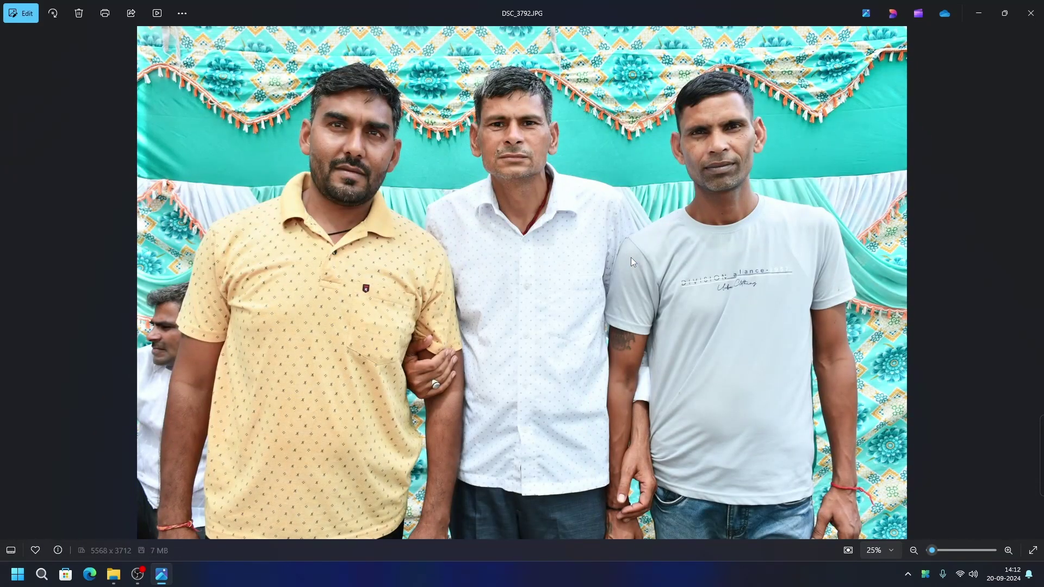
pyautogui.press('Right')
pyautogui.press('Right')
pyautogui.press('Right')
pyautogui.press('Right')
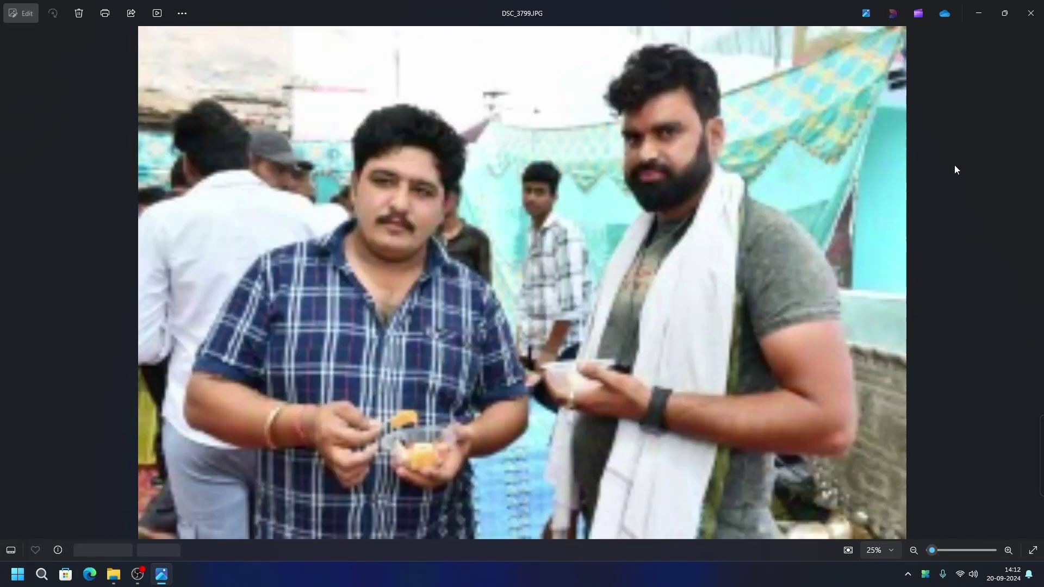
pyautogui.click(1031, 13)
pyautogui.click(18, 34)
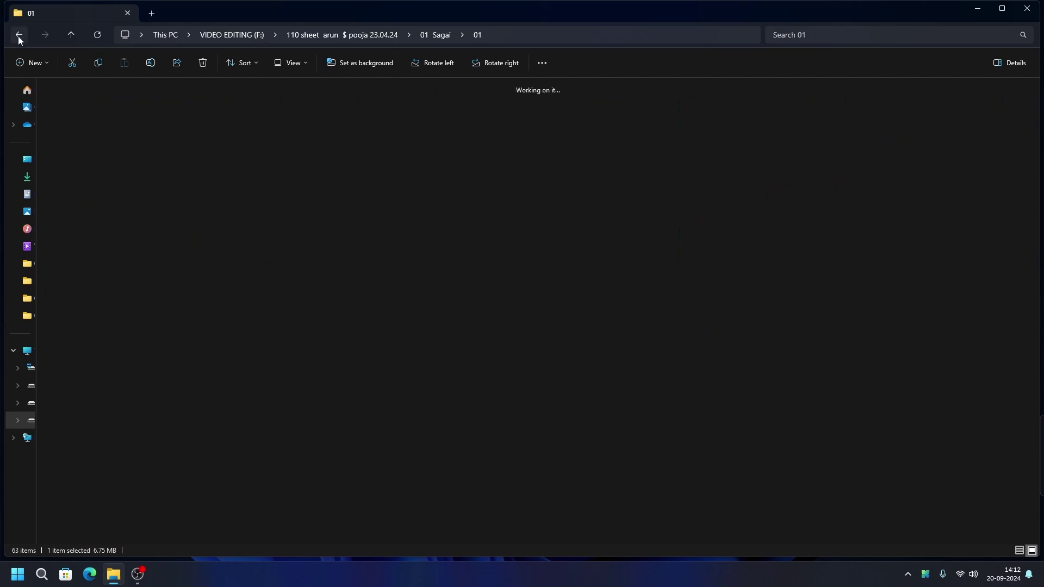
# Open subfolder 02 of 01 Sagai and compare the near-identical photos DSC_3658 and DSC_3659 in the photo viewer
pyautogui.doubleClick(292, 165)
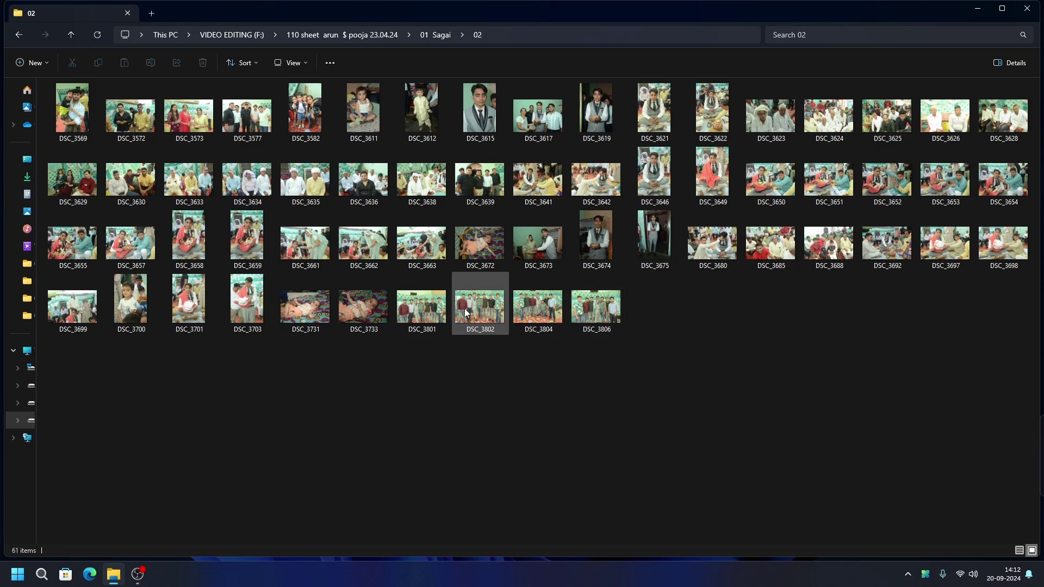
pyautogui.rightClick(197, 239)
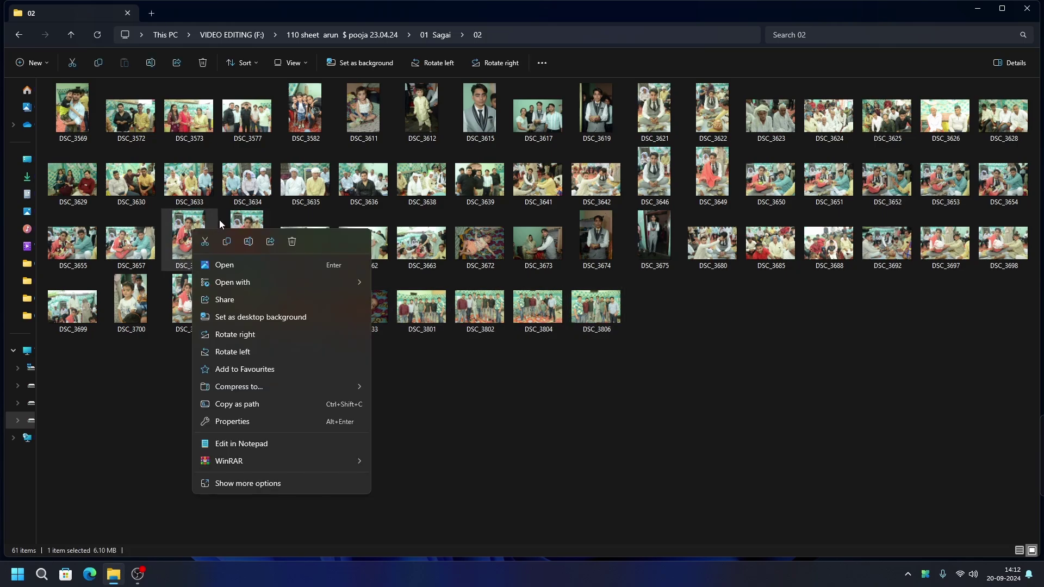
pyautogui.click(223, 265)
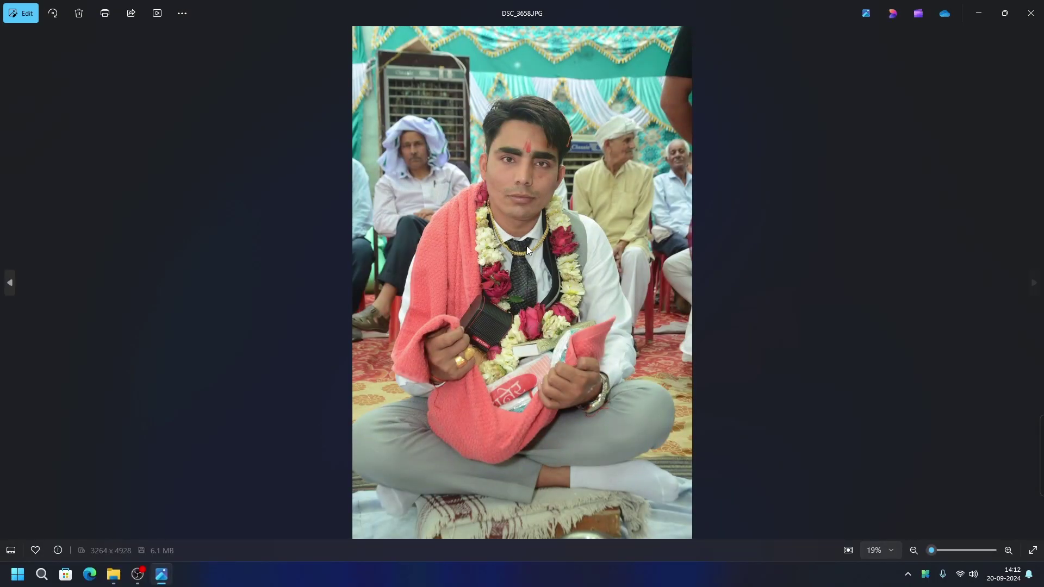
pyautogui.press('Right')
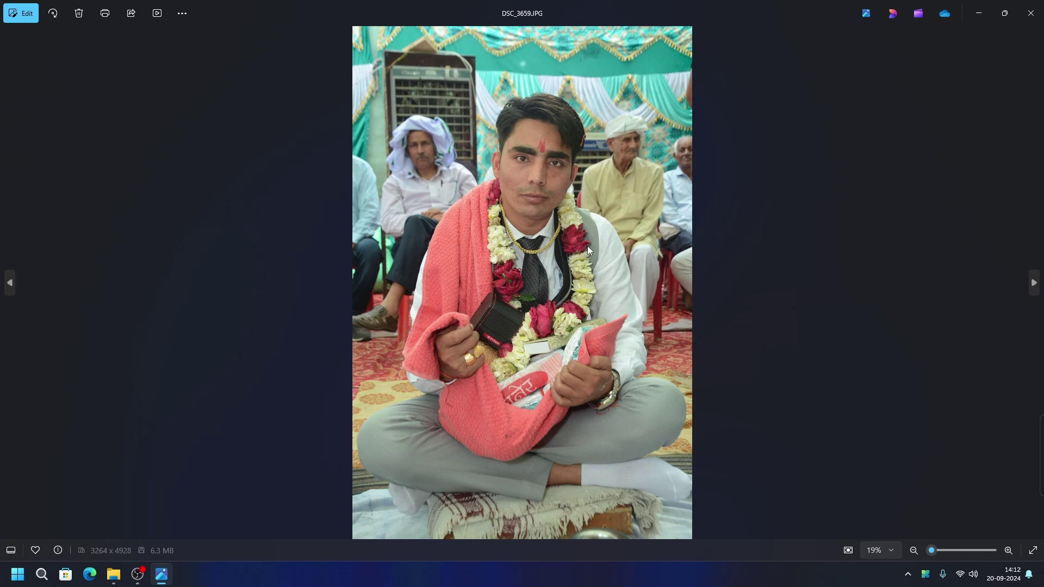
pyautogui.press('Right')
pyautogui.press('Left')
pyautogui.press('Left')
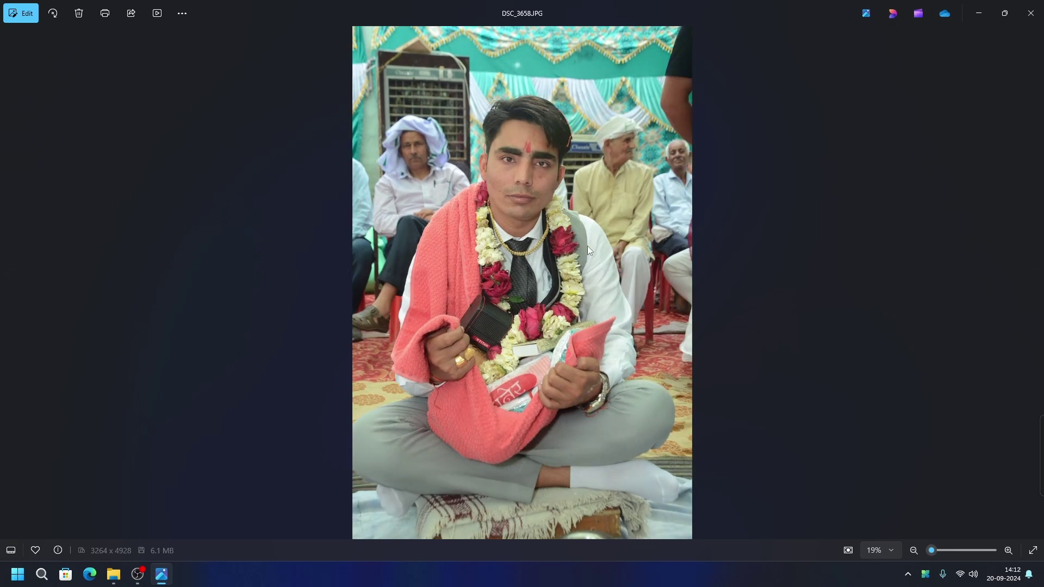
pyautogui.press('Right')
pyautogui.press('Left')
pyautogui.press('Right')
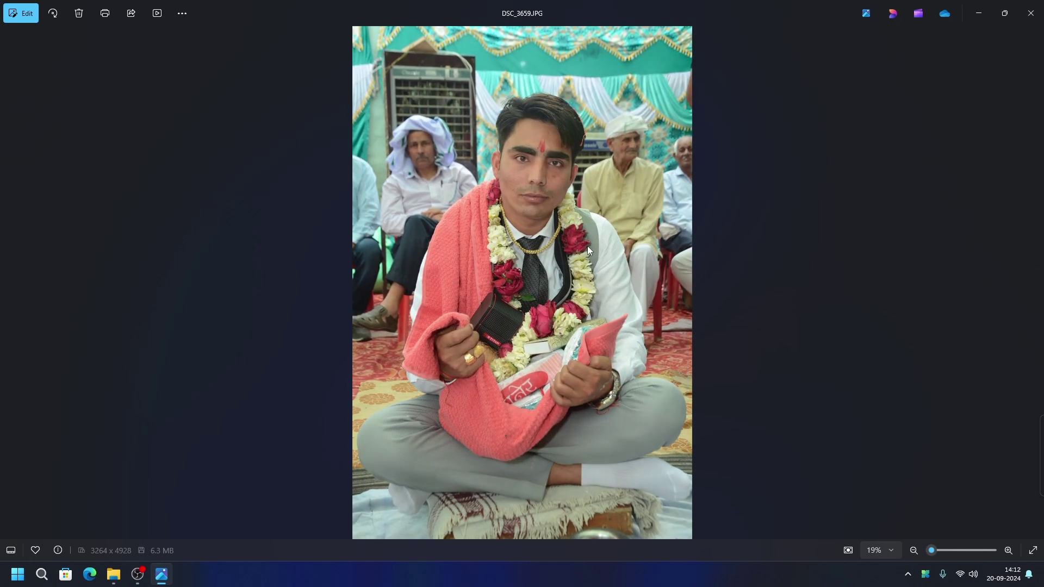
pyautogui.press('Left')
pyautogui.press('Right')
pyautogui.press('Left')
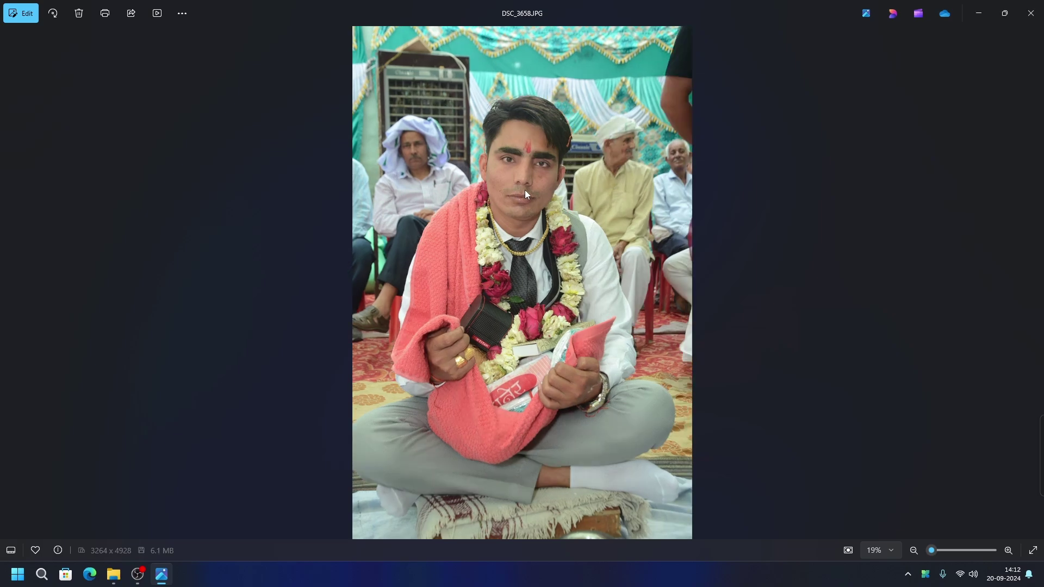
# Delete the near-duplicate photo DSC_3659, close the viewer and return to the 110-sheet album folder
pyautogui.press('Right')
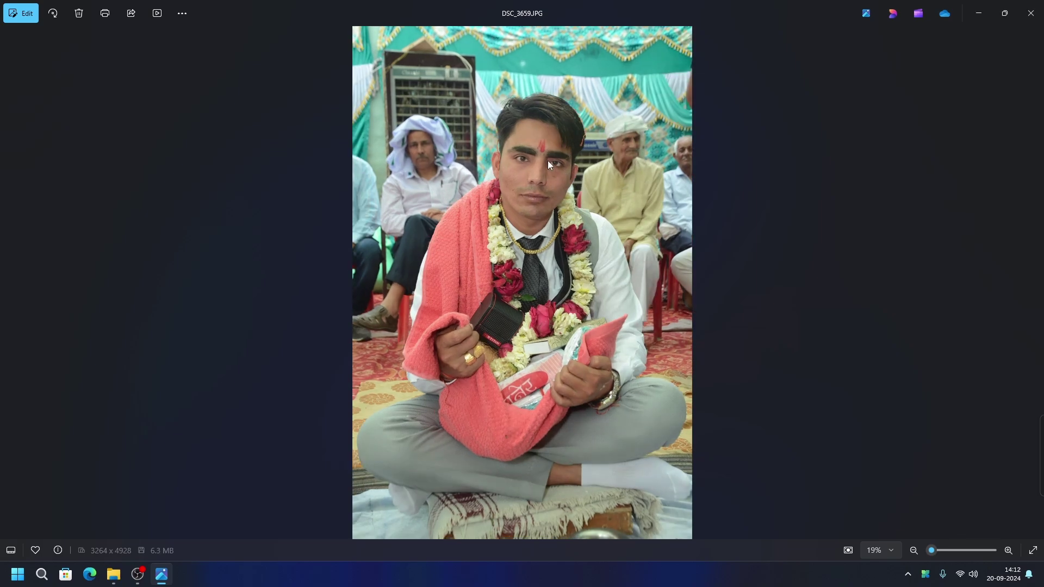
pyautogui.press('Right')
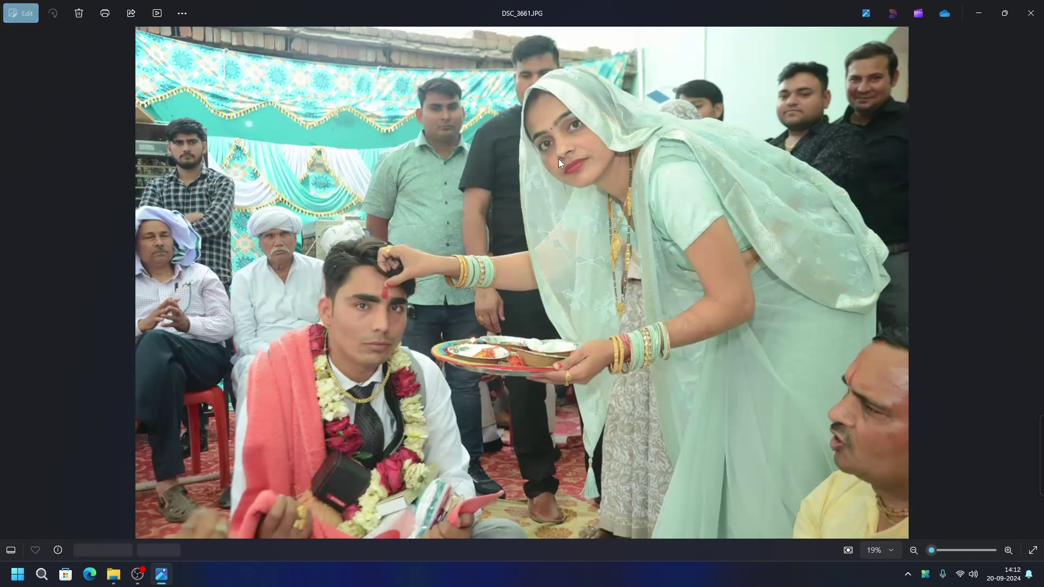
pyautogui.click(1031, 11)
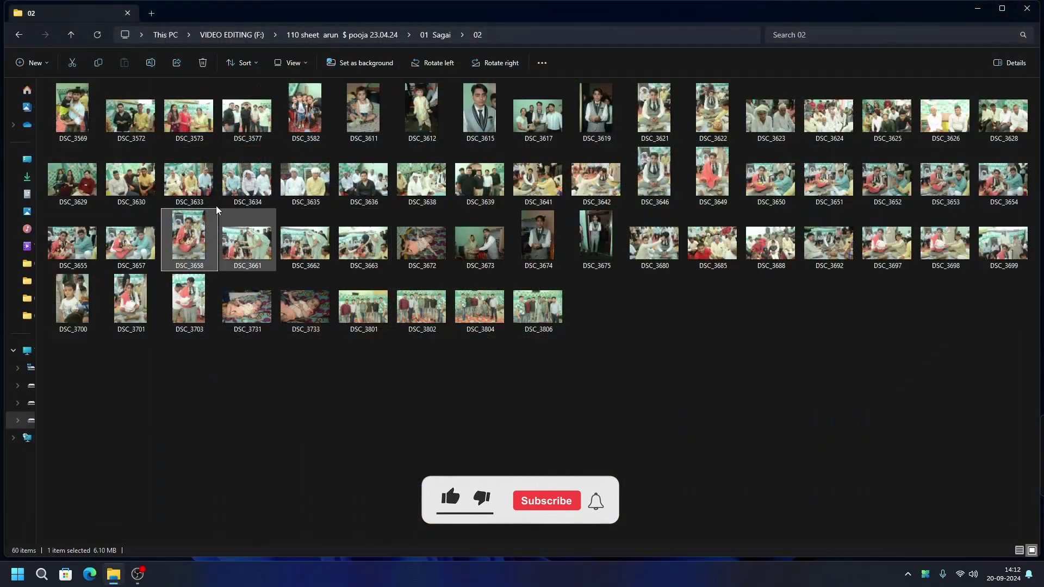
pyautogui.click(19, 34)
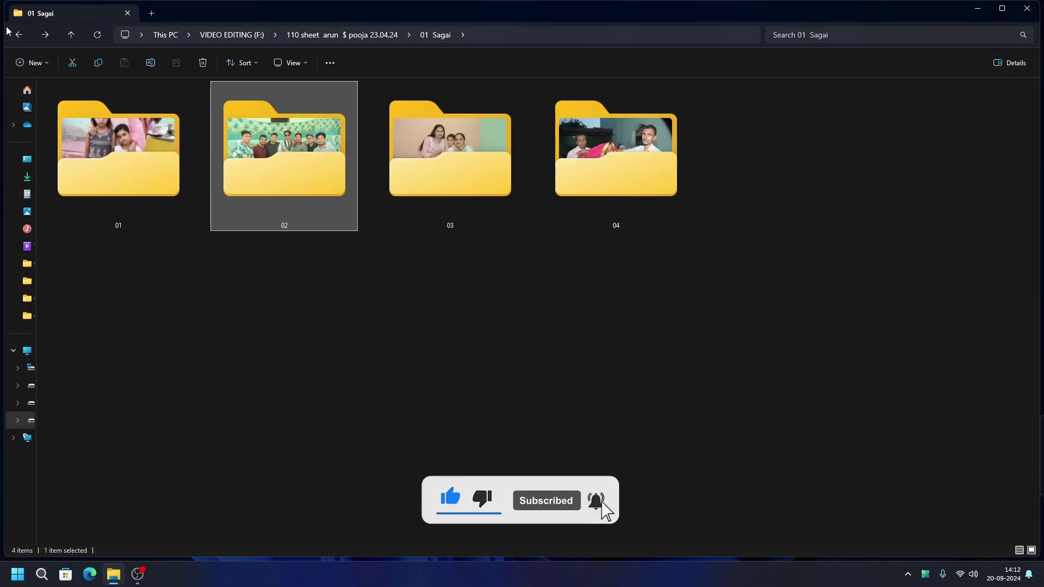
pyautogui.click(19, 35)
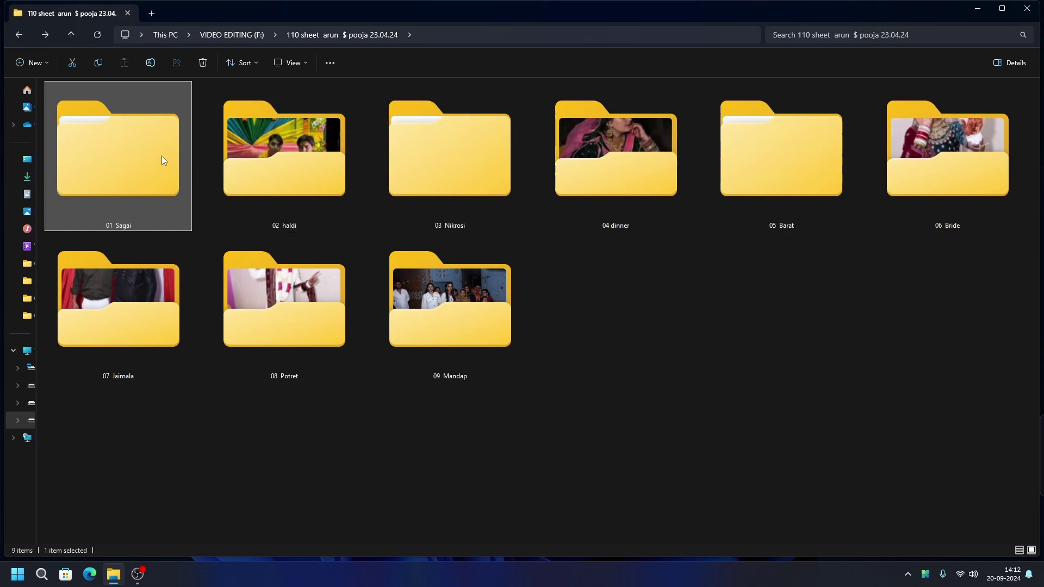
# Reopen the 01 Sagai folder and look into its subfolders 02 and 01, returning to 01 Sagai after each
pyautogui.moveTo(203, 178)
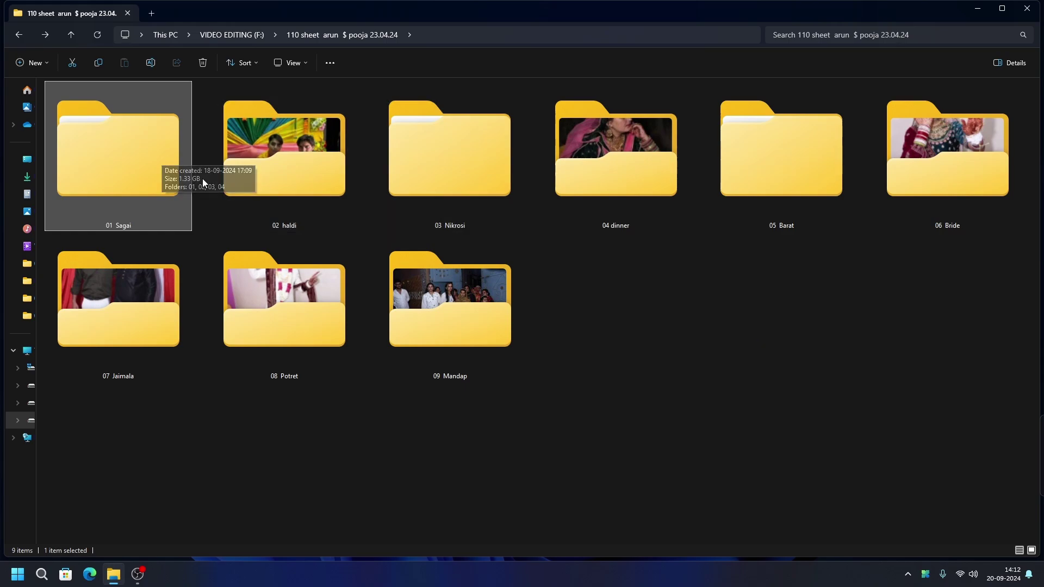
pyautogui.doubleClick(152, 166)
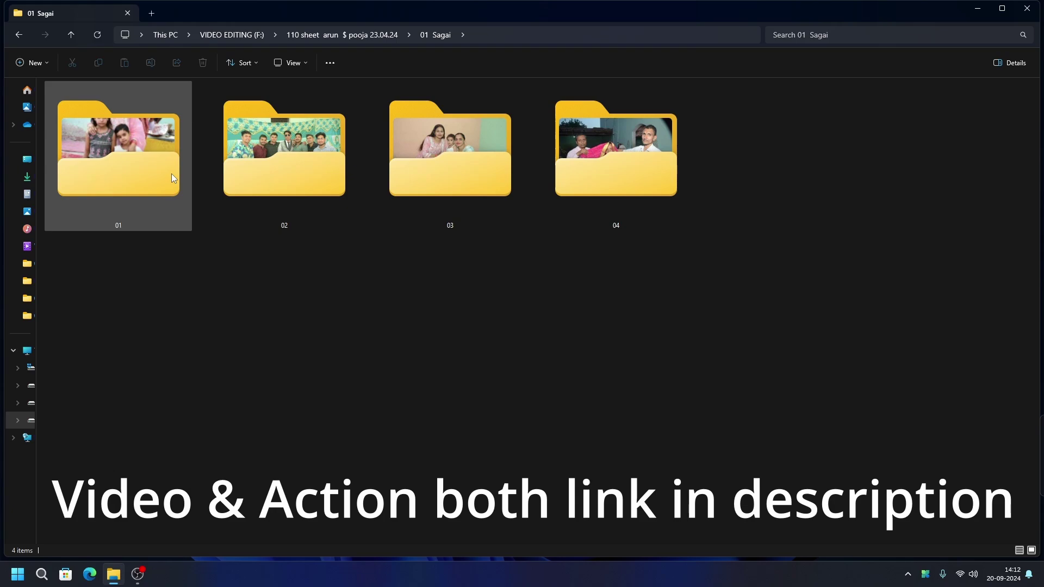
pyautogui.click(157, 168)
pyautogui.click(253, 172)
pyautogui.doubleClick(252, 169)
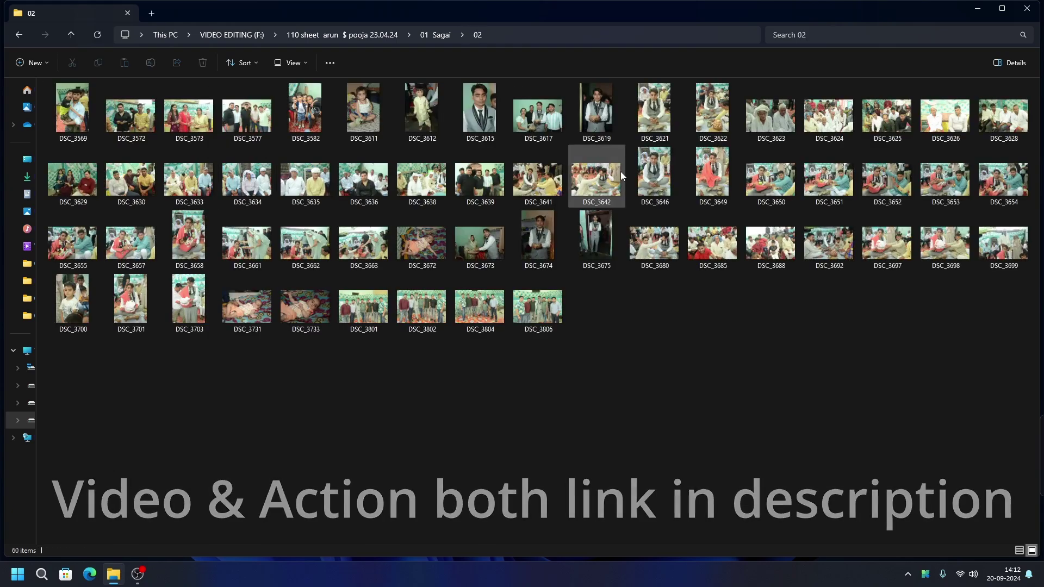
pyautogui.click(20, 37)
pyautogui.click(197, 185)
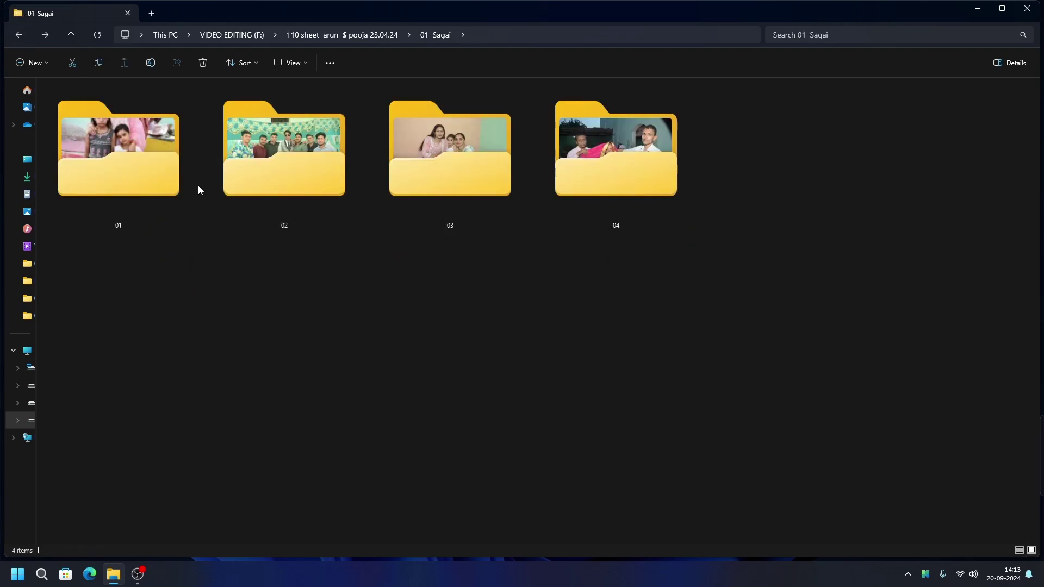
pyautogui.click(165, 175)
pyautogui.doubleClick(165, 175)
pyautogui.hotkey('alt', 'Left')
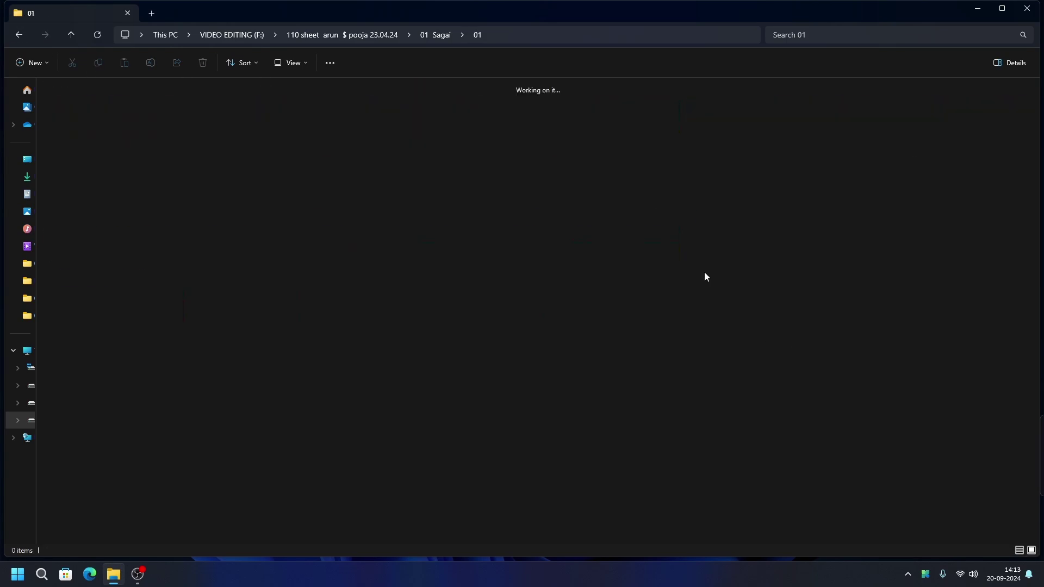
# Look into subfolders 03 and 04 of 01 Sagai and return to the 110-sheet album folder
pyautogui.doubleClick(478, 165)
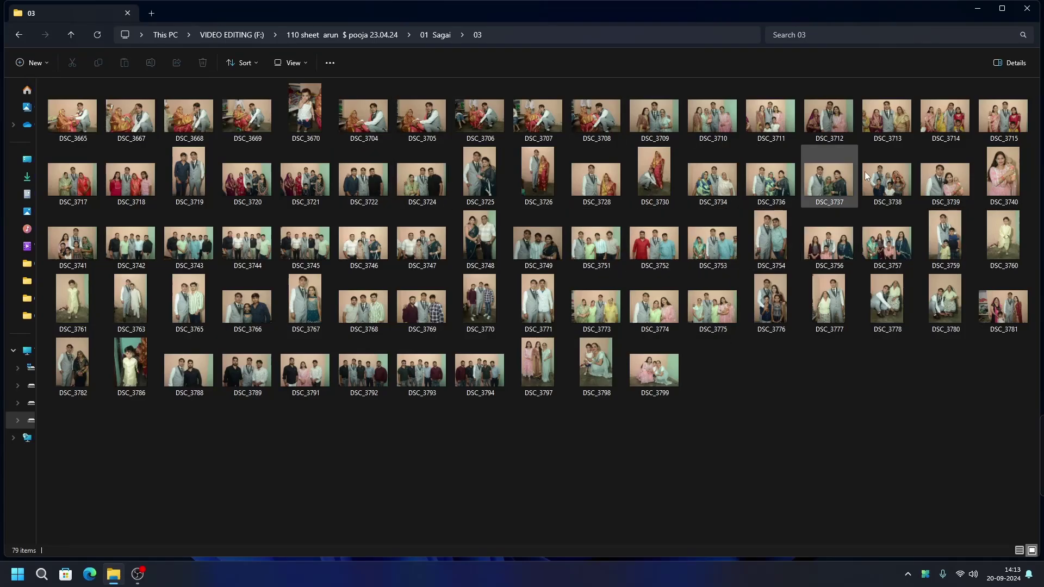
pyautogui.hotkey('alt', 'Left')
pyautogui.doubleClick(648, 154)
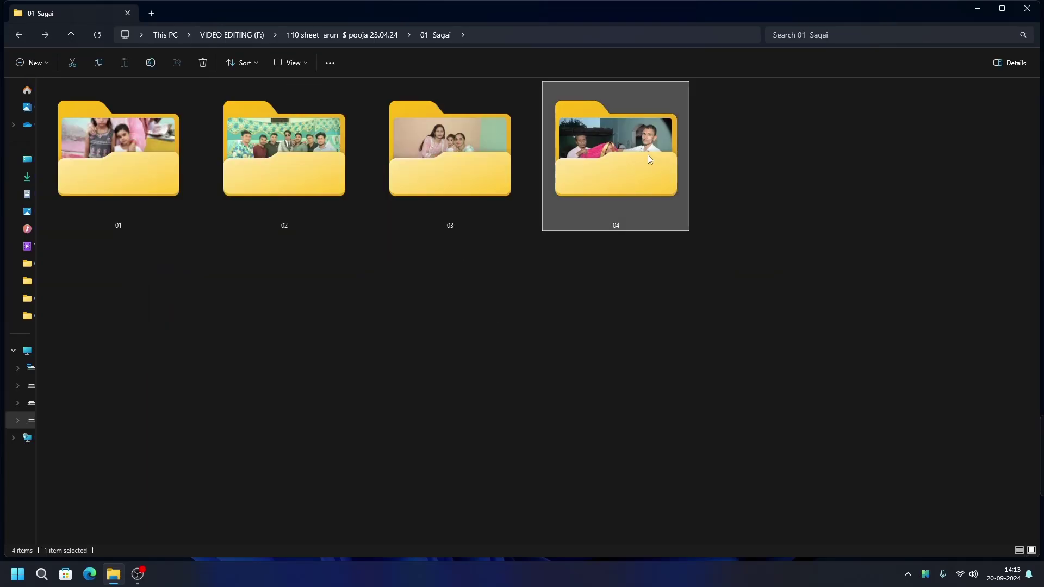
pyautogui.click(18, 35)
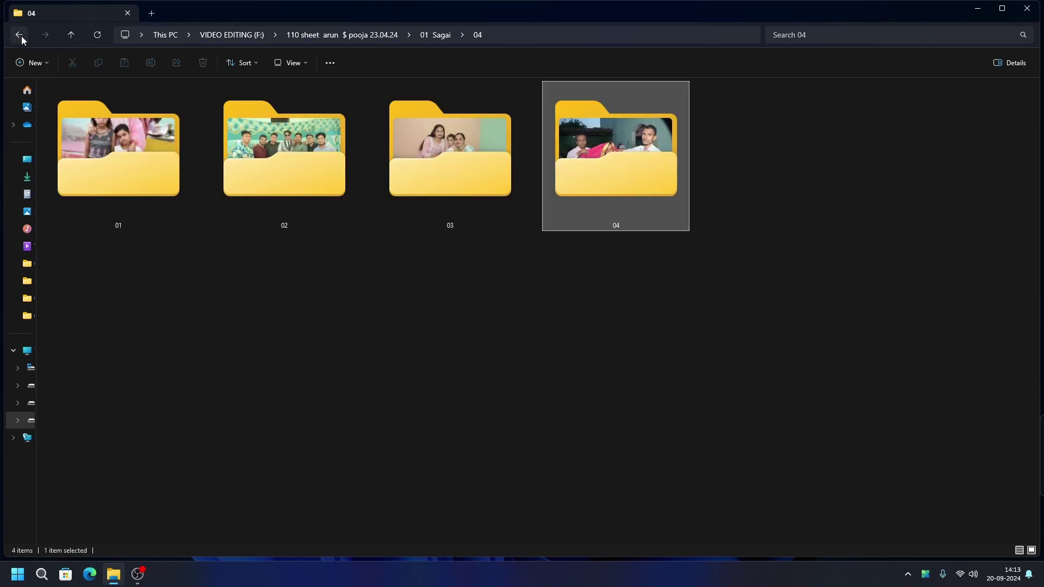
pyautogui.click(18, 34)
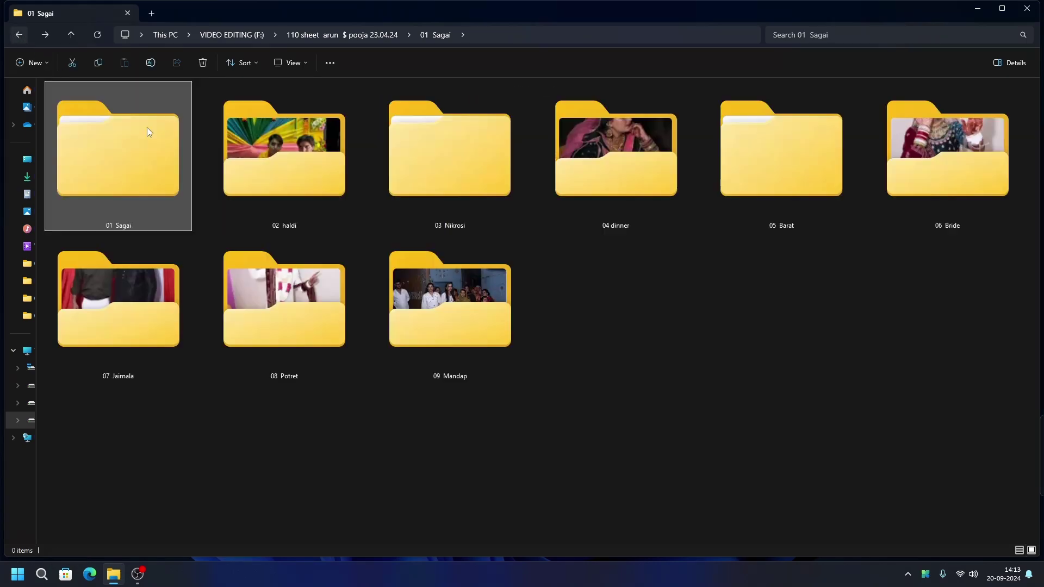
# Open the 05 Barat folder, look over the photos in its subfolder 01 and return to 05 Barat
pyautogui.doubleClick(780, 192)
pyautogui.scroll(10, 550, 267)
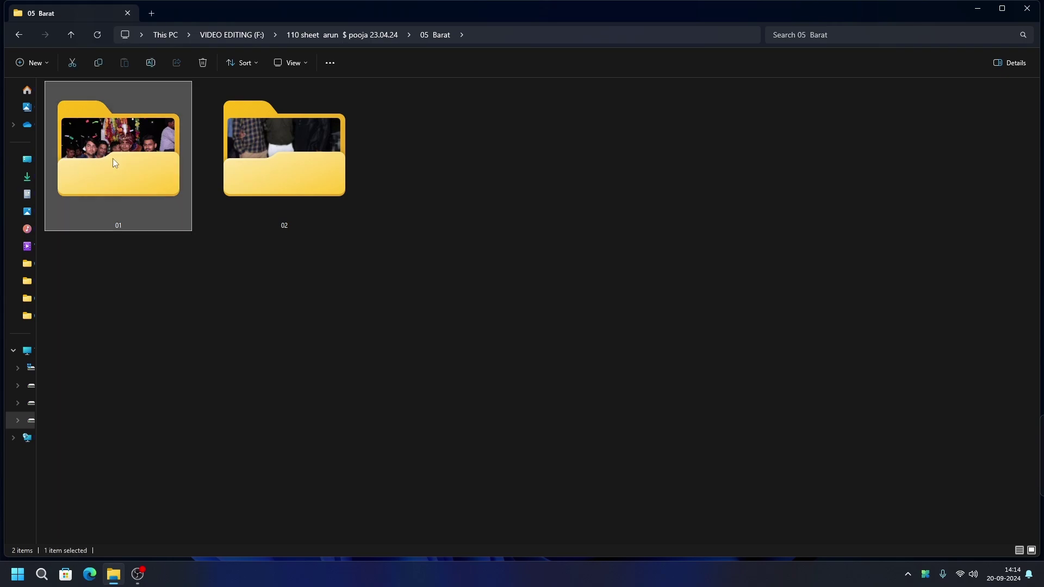
pyautogui.doubleClick(114, 158)
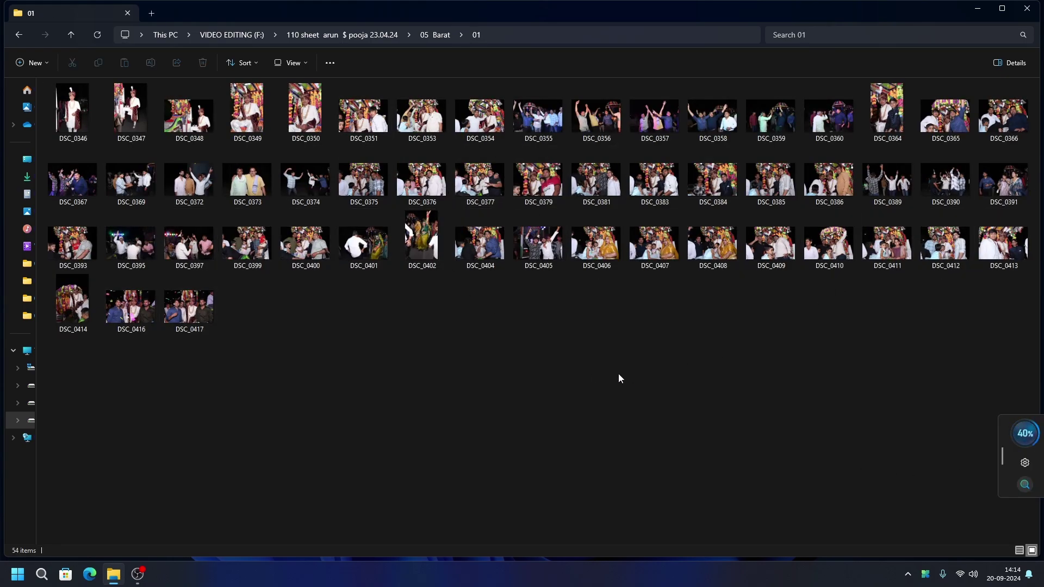
pyautogui.hotkey('alt', 'Left')
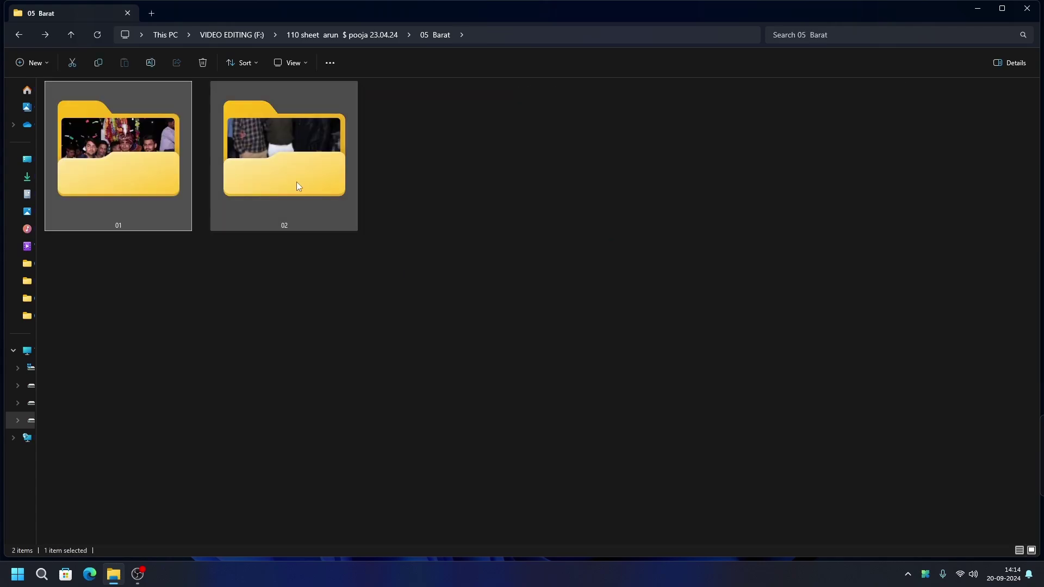
# Review the photos in subfolder 02 of 05 Barat with enlarged thumbnails, return to the album folder and select 06 Bride
pyautogui.doubleClick(297, 177)
pyautogui.keyDown('ctrl'); pyautogui.scroll(3, 599, 269); pyautogui.keyUp('ctrl')
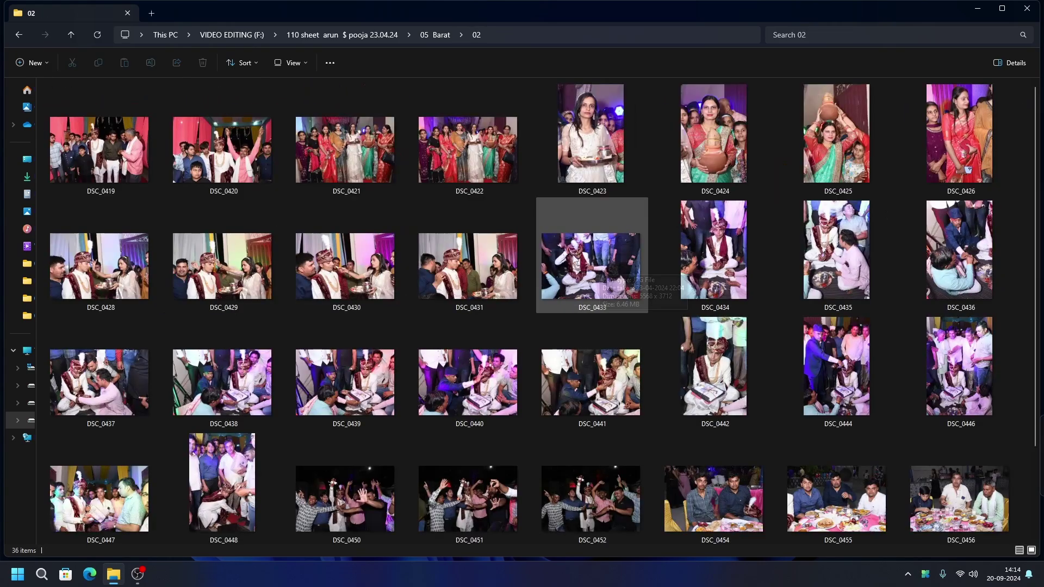
pyautogui.keyDown('ctrl'); pyautogui.scroll(-1, 917, 248); pyautogui.keyUp('ctrl')
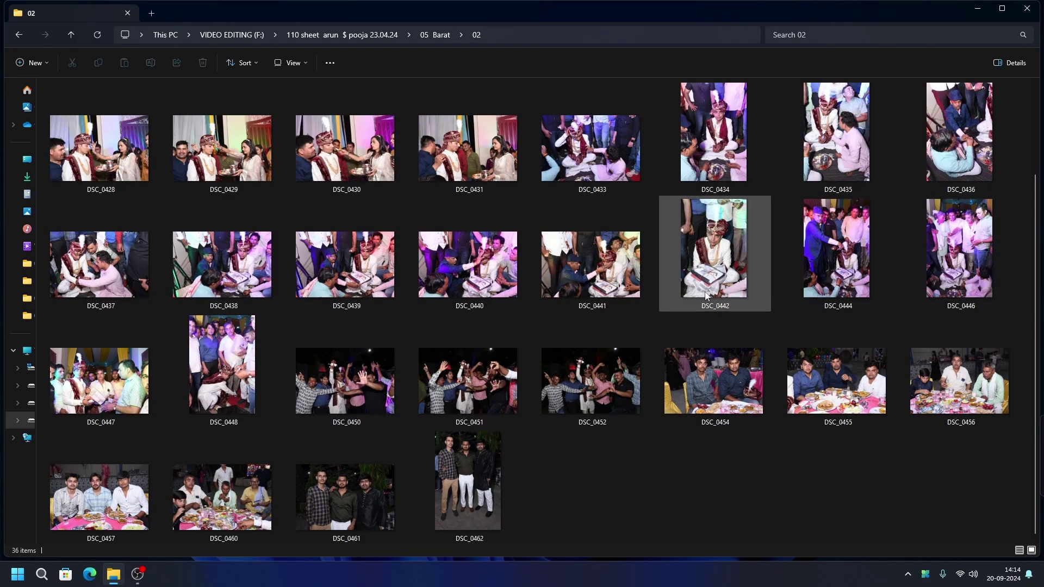
pyautogui.hotkey('alt', 'Left')
pyautogui.hotkey('alt', 'Left')
pyautogui.press('Right')
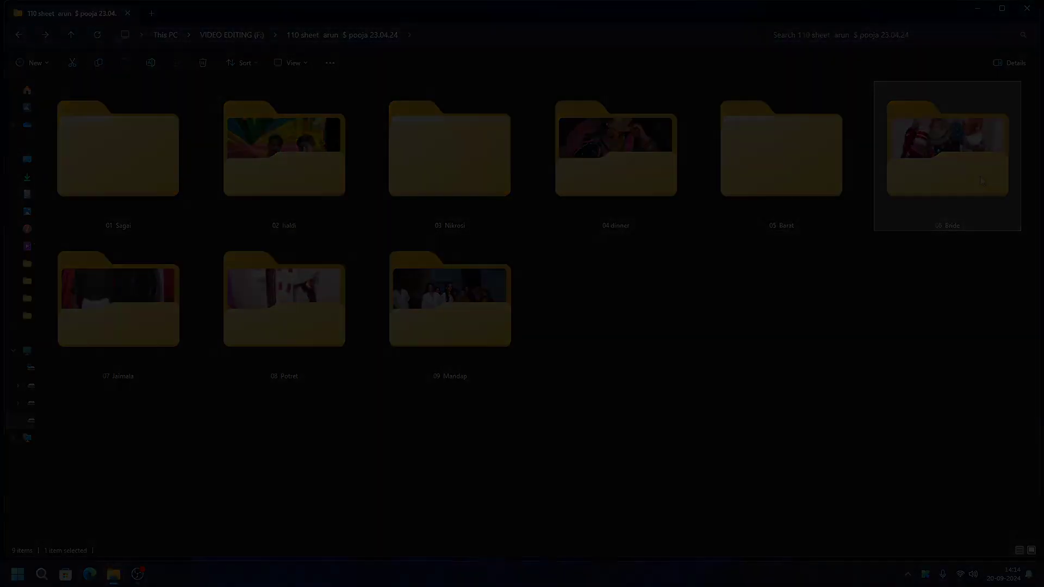